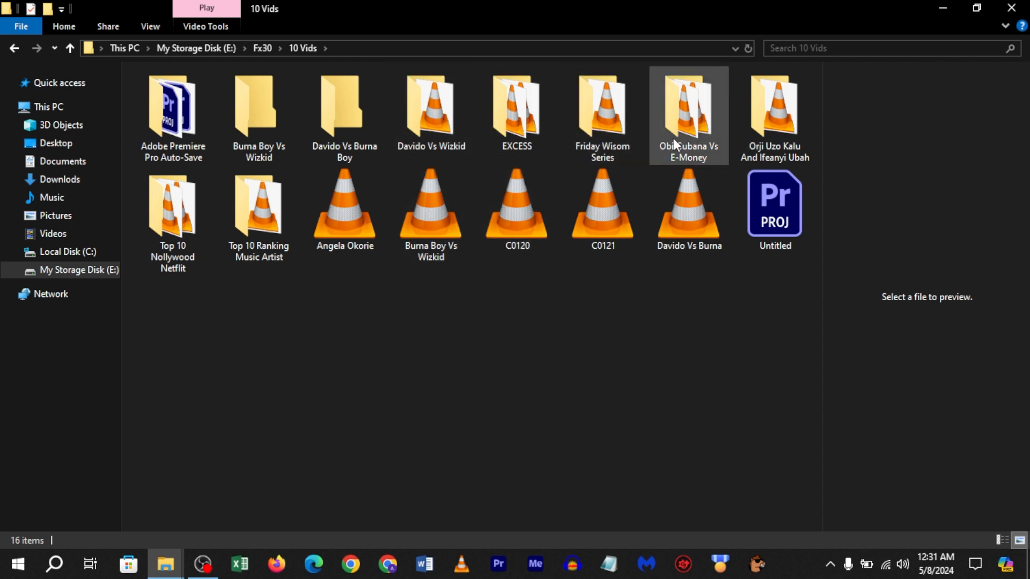
# Move the Burna Boy Vs Wizkid and Davido Vs Burna videos into their matching folders and check the Burna Boy Vs Wizkid folder.
pyautogui.moveTo(704, 137)
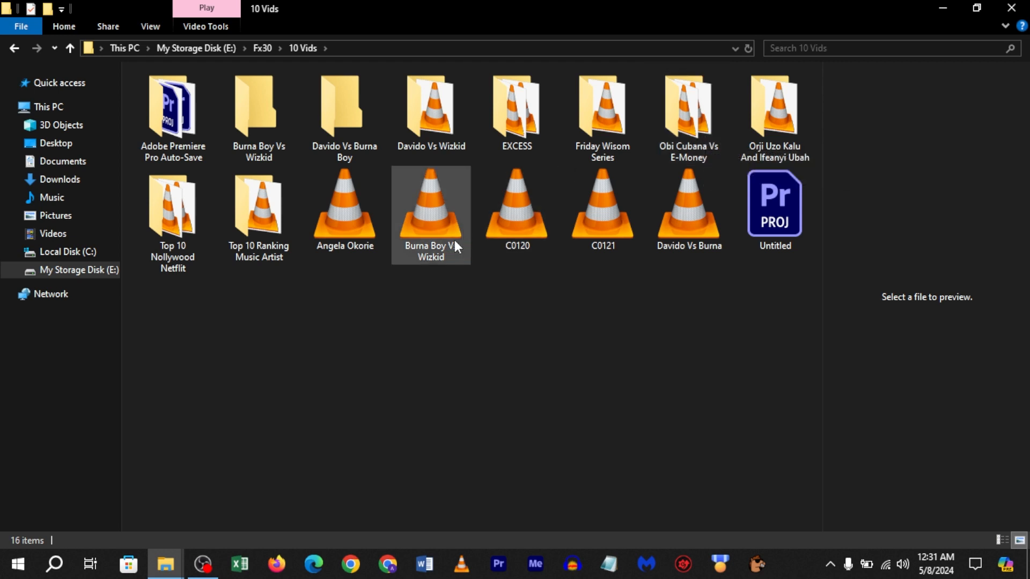
pyautogui.moveTo(439, 224); pyautogui.dragTo(253, 123)
pyautogui.click(611, 213)
pyautogui.moveTo(610, 214); pyautogui.dragTo(355, 135)
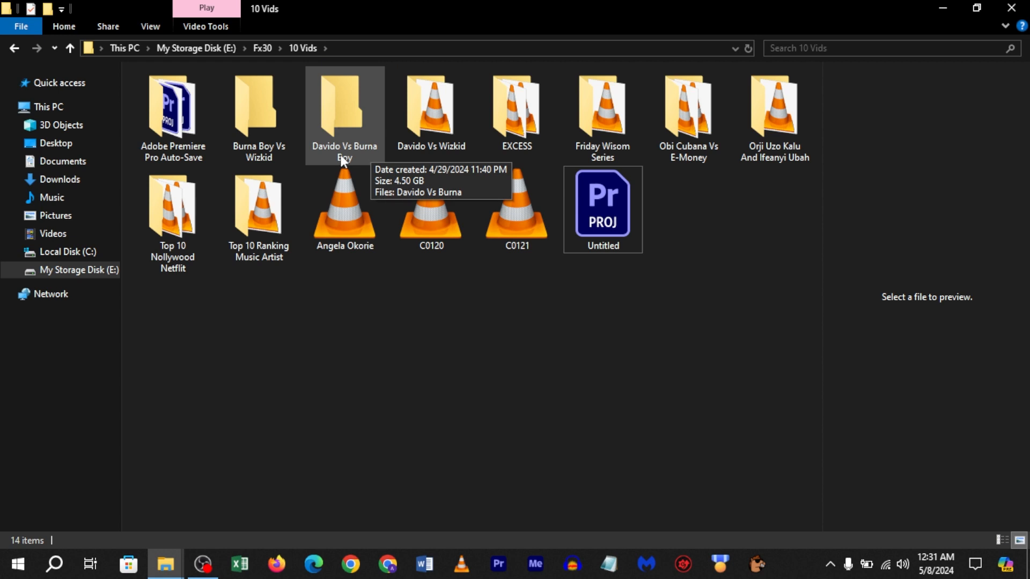
pyautogui.doubleClick(247, 100)
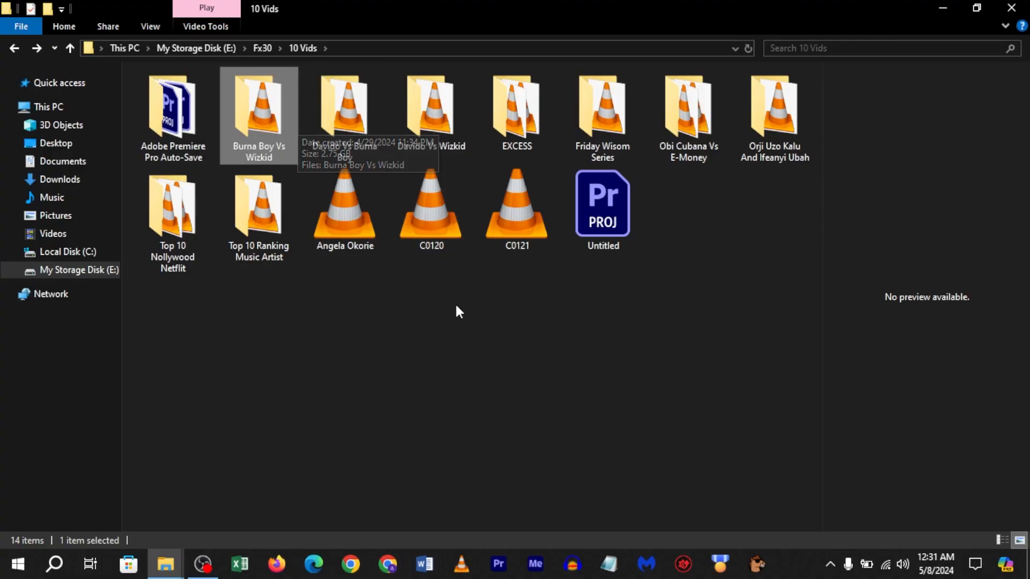
# Switch to Adobe Premiere Pro and start a new project, keeping its location in the 10 Vids folder.
pyautogui.click(501, 570)
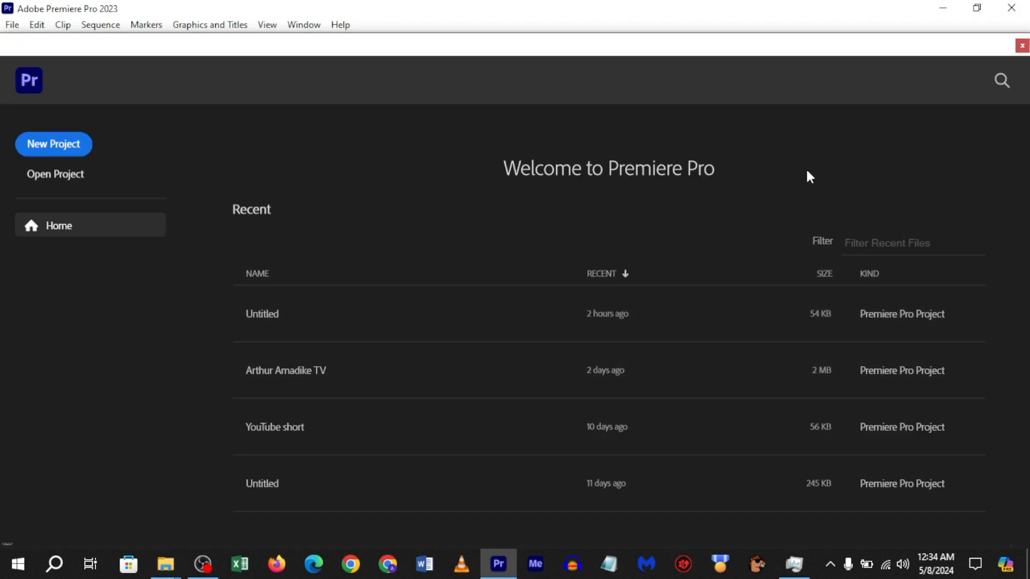
pyautogui.click(53, 144)
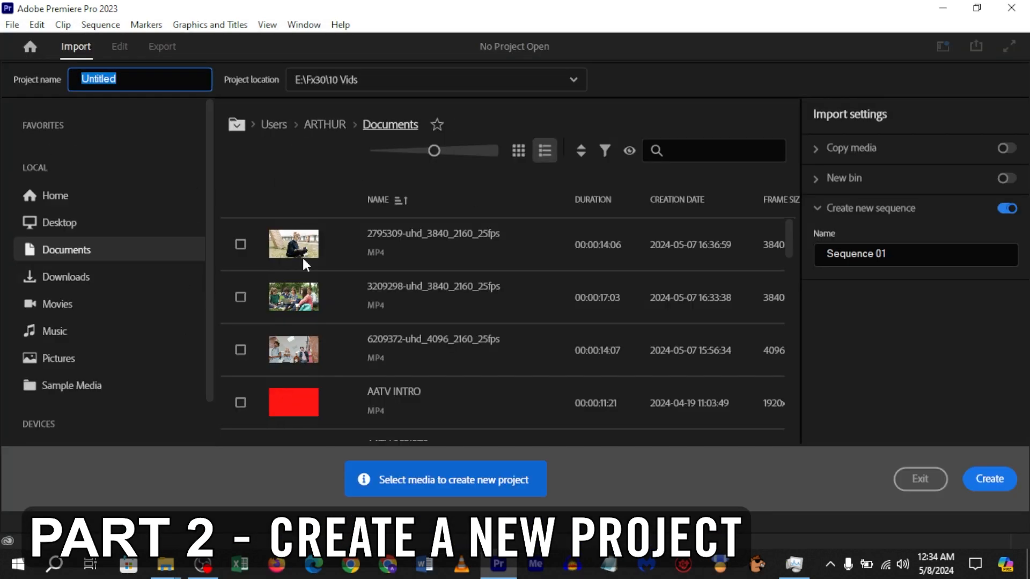
pyautogui.click(130, 78)
pyautogui.doubleClick(130, 78)
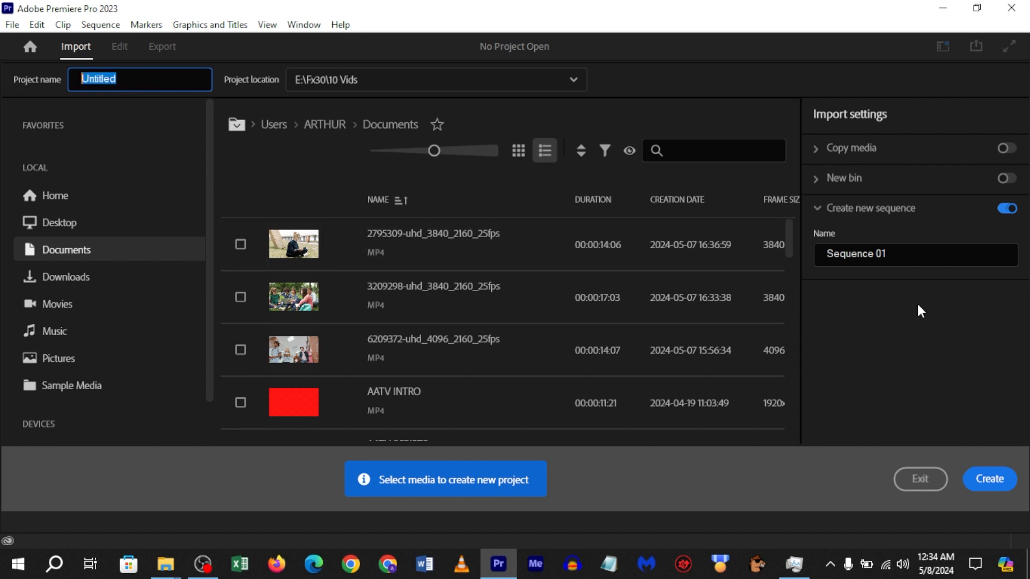
pyautogui.click(894, 254)
pyautogui.doubleClick(894, 254)
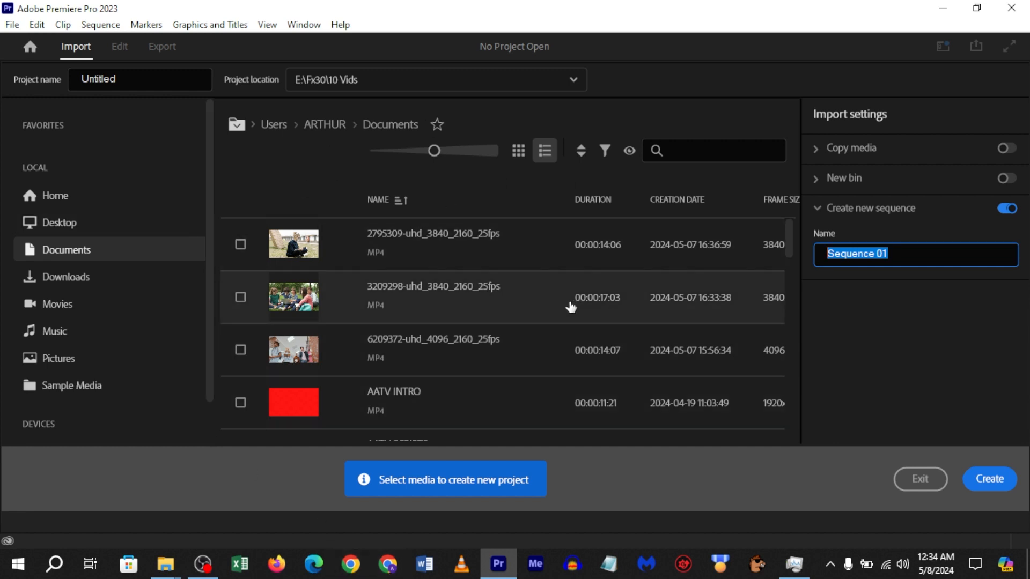
# Name the project Test Project, keep the sequence name Sequence 01, and create the project.
pyautogui.click(144, 76)
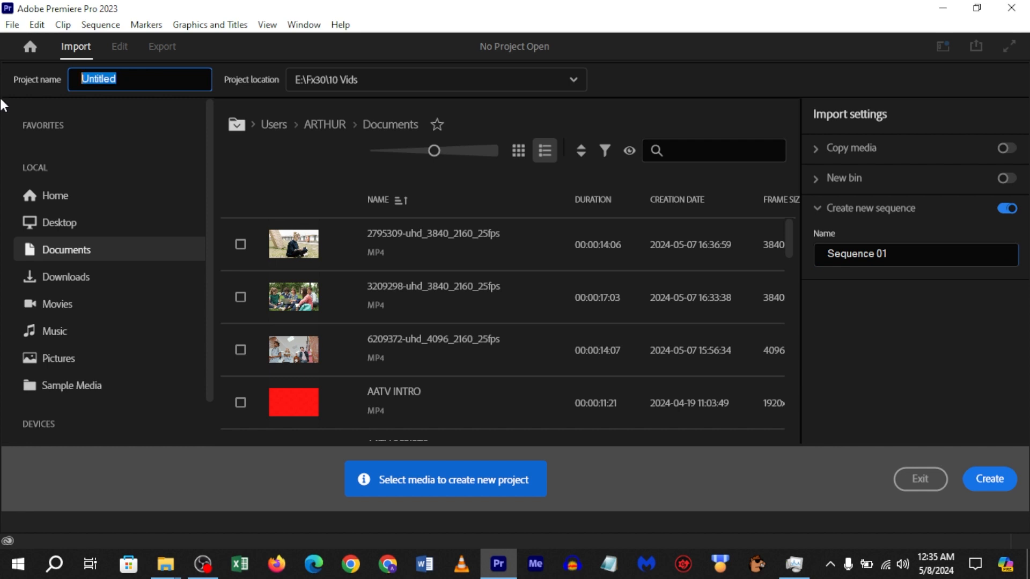
pyautogui.write('Test P')
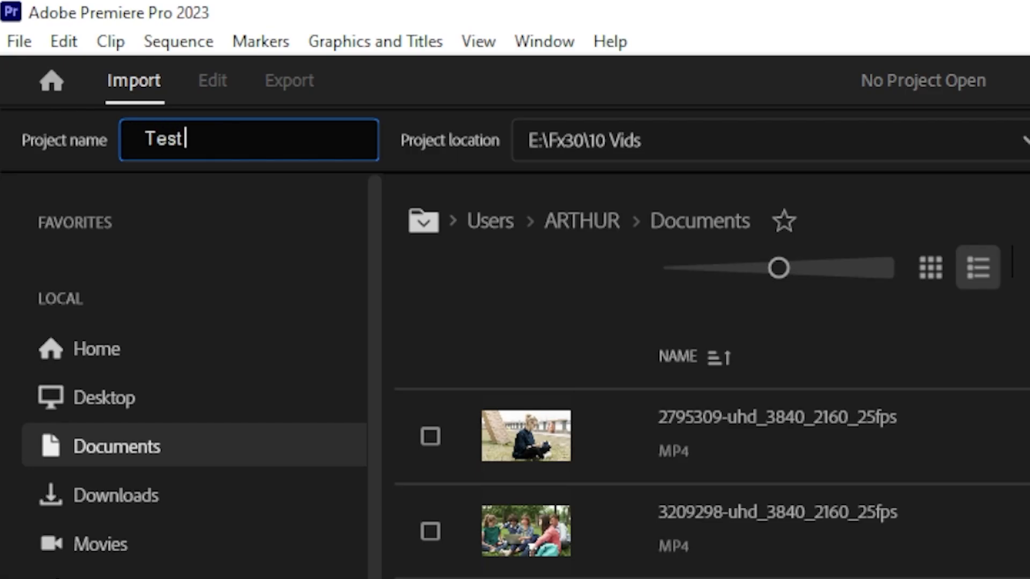
pyautogui.write('roject')
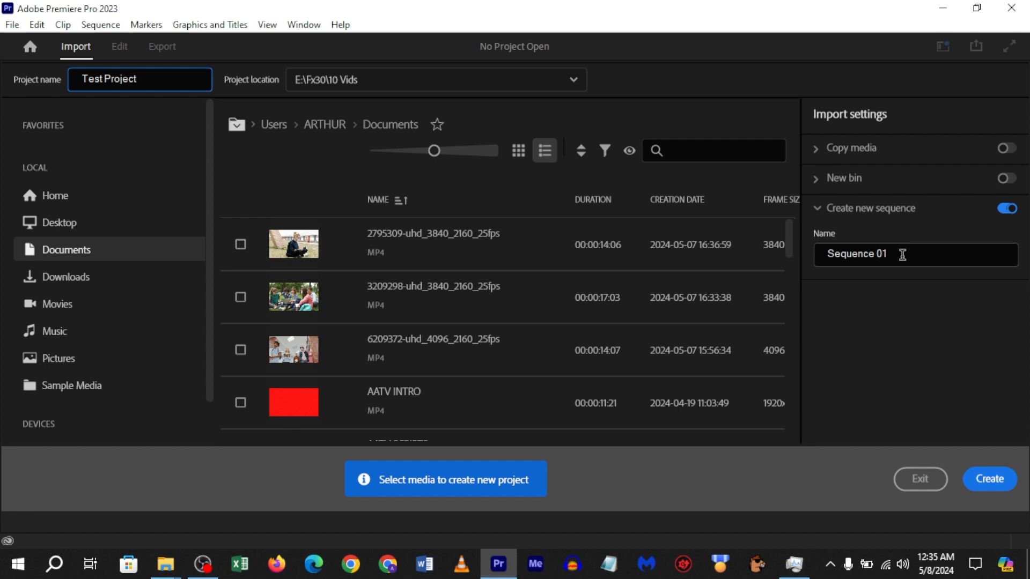
pyautogui.click(902, 255)
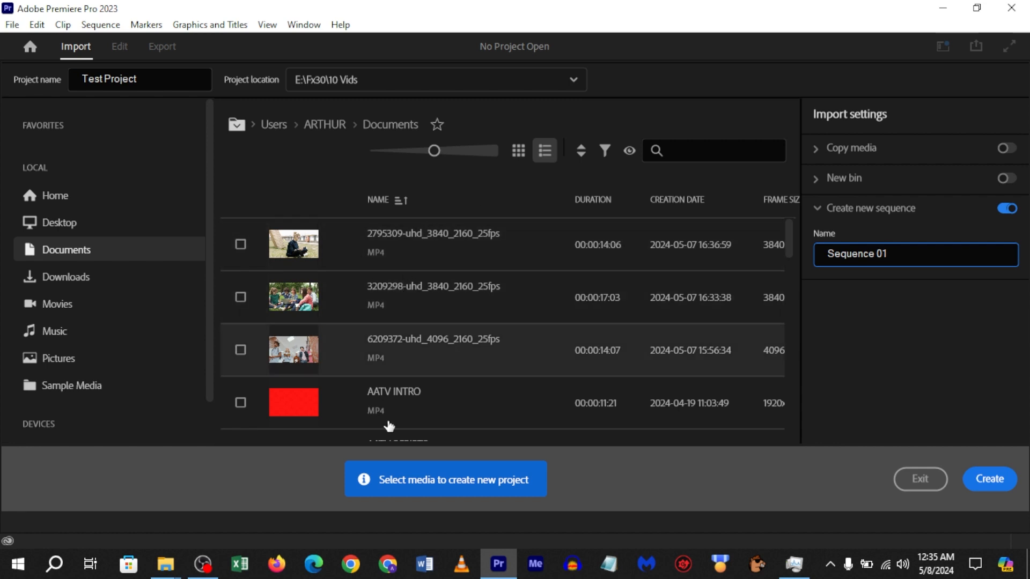
pyautogui.click(990, 479)
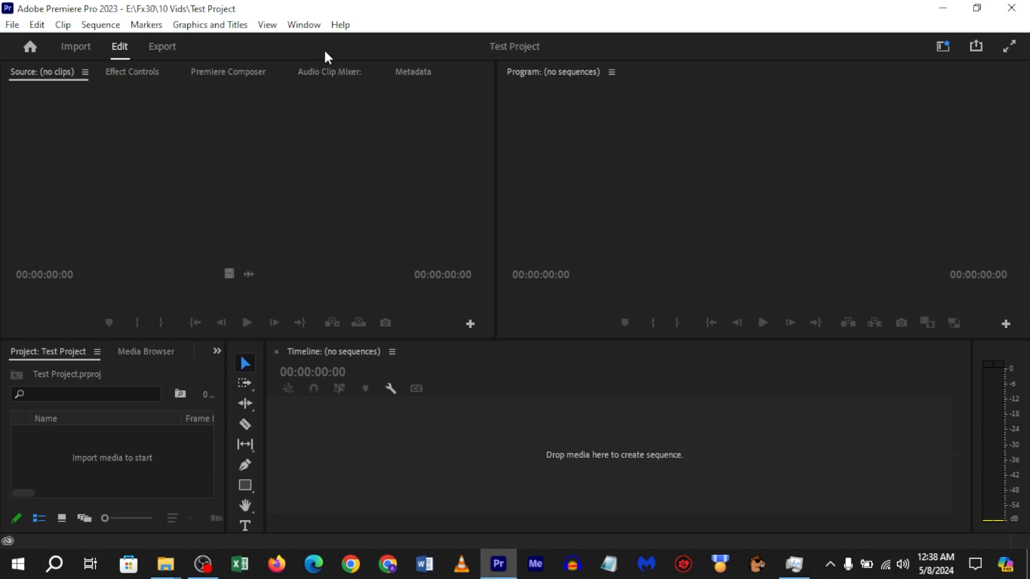
# Look through the available workspaces and try out the Color and Effects layouts.
pyautogui.click(310, 25)
pyautogui.moveTo(441, 43)
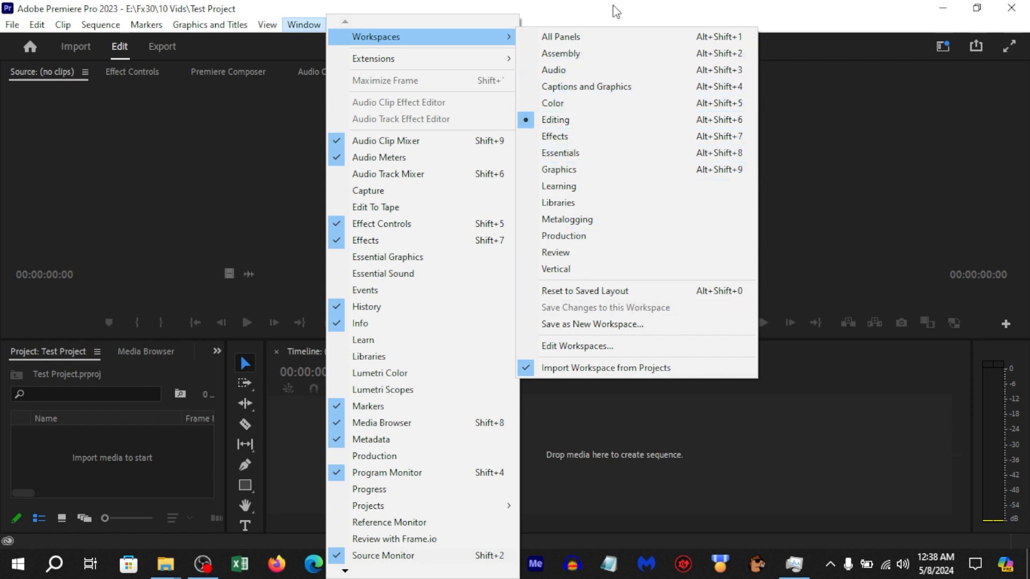
pyautogui.click(618, 14)
pyautogui.click(944, 47)
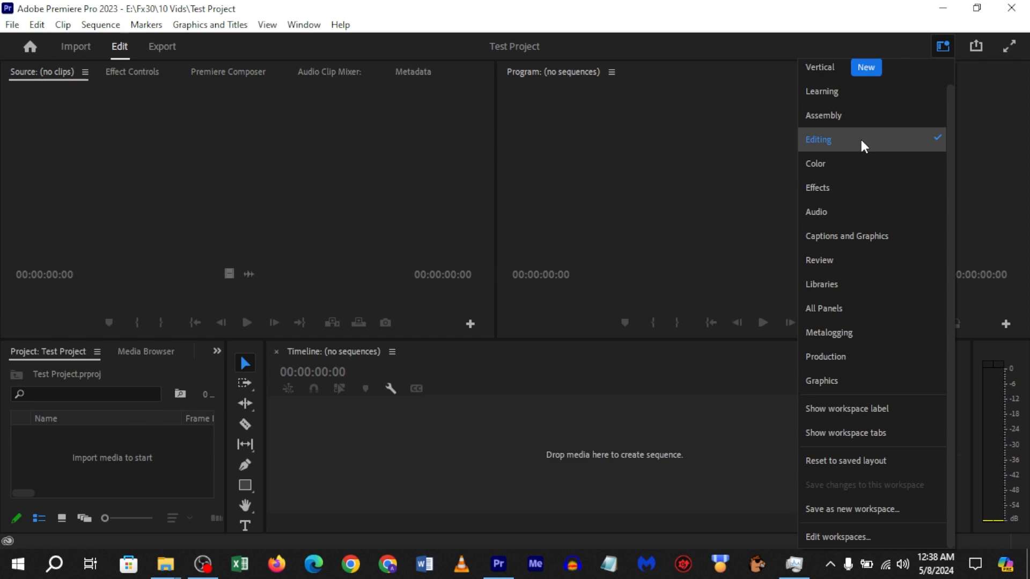
pyautogui.click(836, 164)
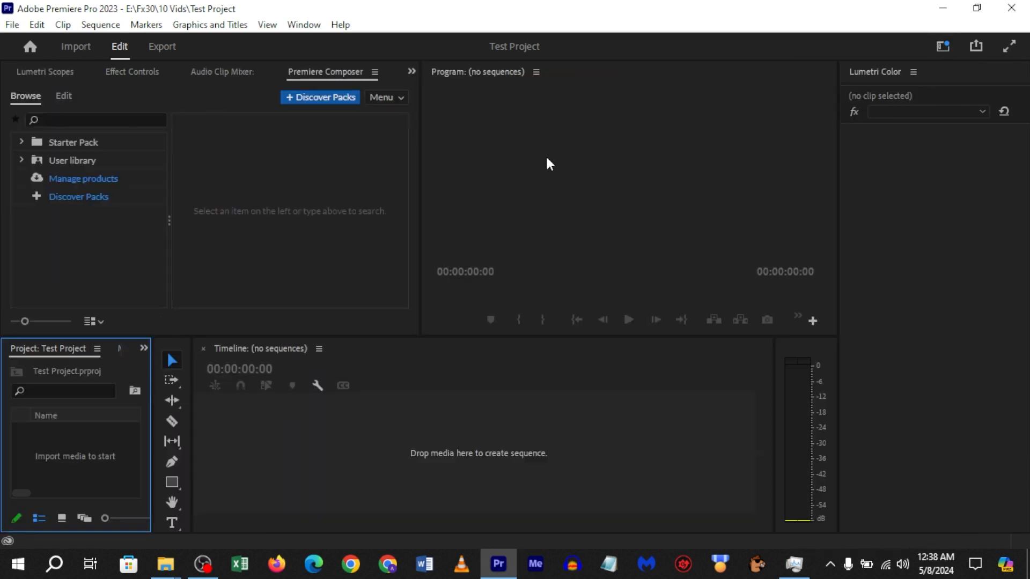
pyautogui.click(943, 46)
pyautogui.click(847, 210)
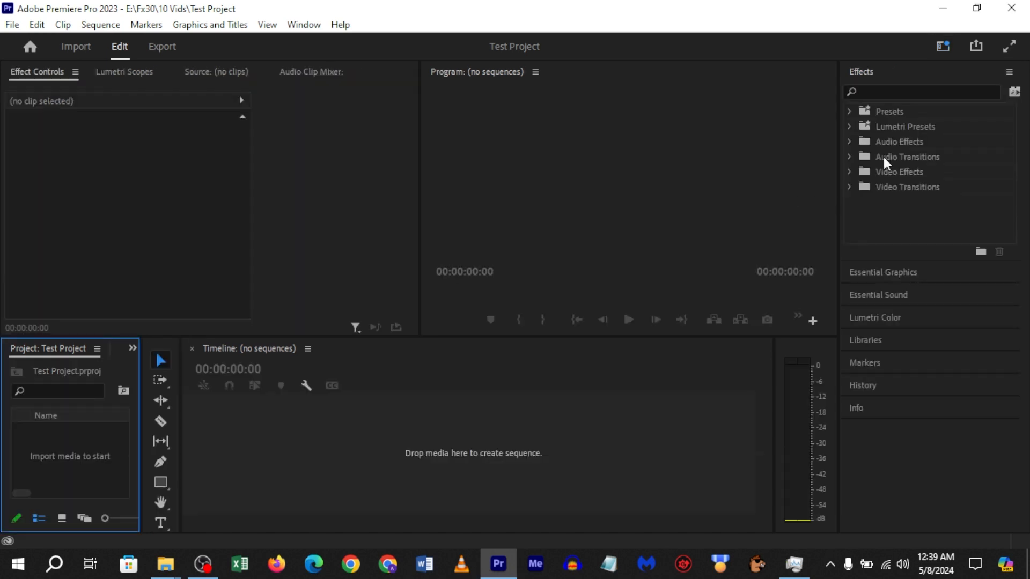
# Switch the layout to the Editing workspace.
pyautogui.click(940, 46)
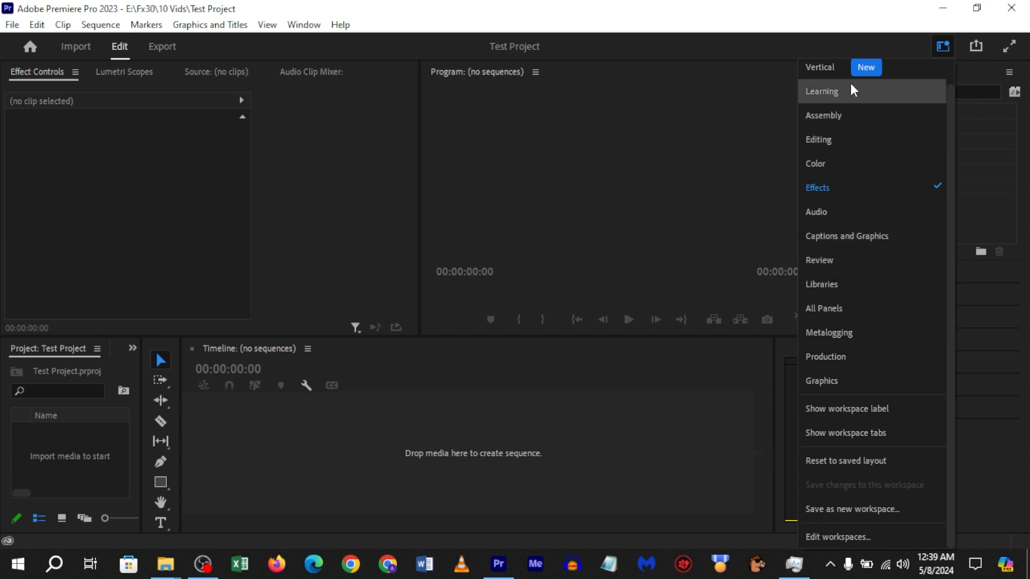
pyautogui.click(944, 47)
pyautogui.click(944, 47)
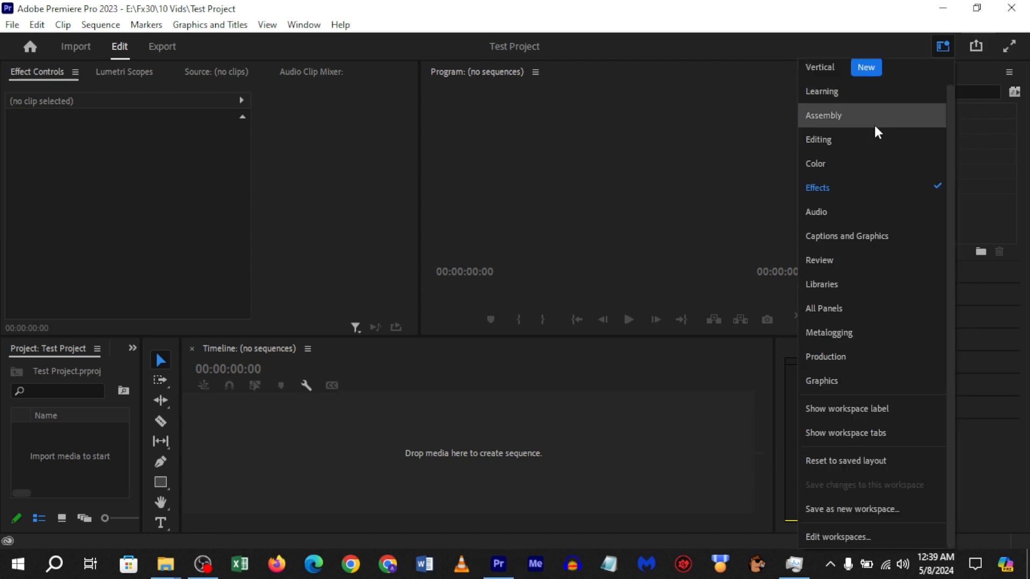
pyautogui.click(835, 140)
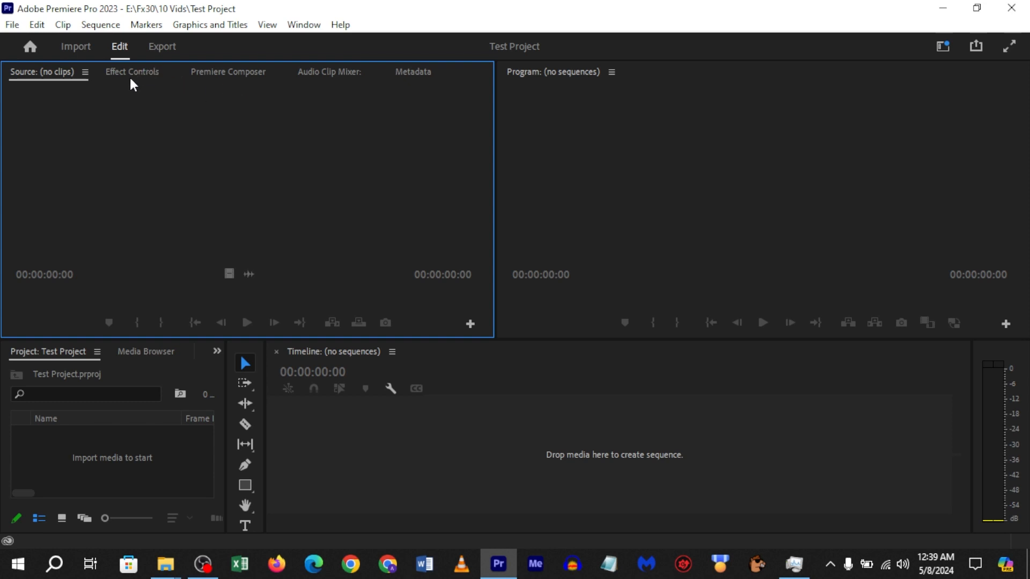
# Bring the Effect Controls panel to the front and look at its panel options.
pyautogui.moveTo(132, 75)
pyautogui.mouseDown()
pyautogui.moveTo(208, 113)
pyautogui.moveTo(137, 445)
pyautogui.moveTo(154, 368)
pyautogui.moveTo(188, 368)
pyautogui.moveTo(179, 183)
pyautogui.moveTo(136, 113)
pyautogui.moveTo(193, 83)
pyautogui.moveTo(239, 87)
pyautogui.moveTo(191, 63)
pyautogui.moveTo(194, 96)
pyautogui.moveTo(144, 79)
pyautogui.mouseUp()
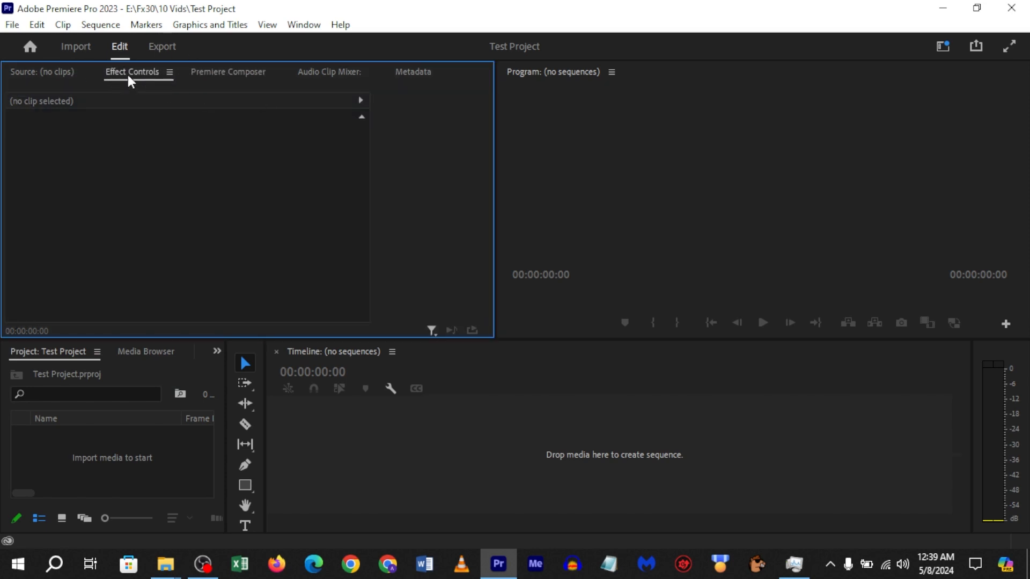
pyautogui.rightClick(144, 81)
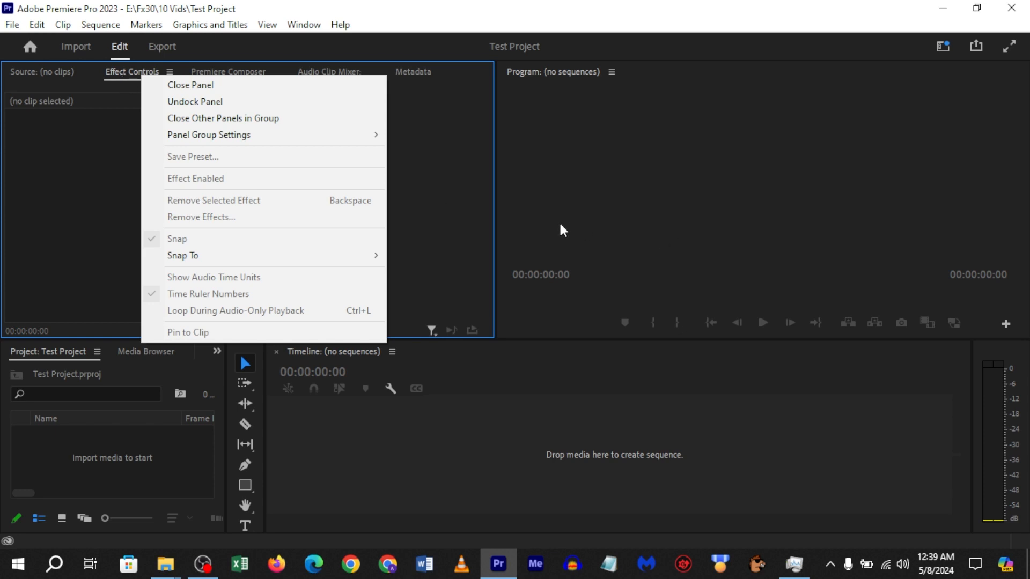
pyautogui.moveTo(119, 86); pyautogui.dragTo(164, 181)
pyautogui.moveTo(164, 181); pyautogui.dragTo(123, 132)
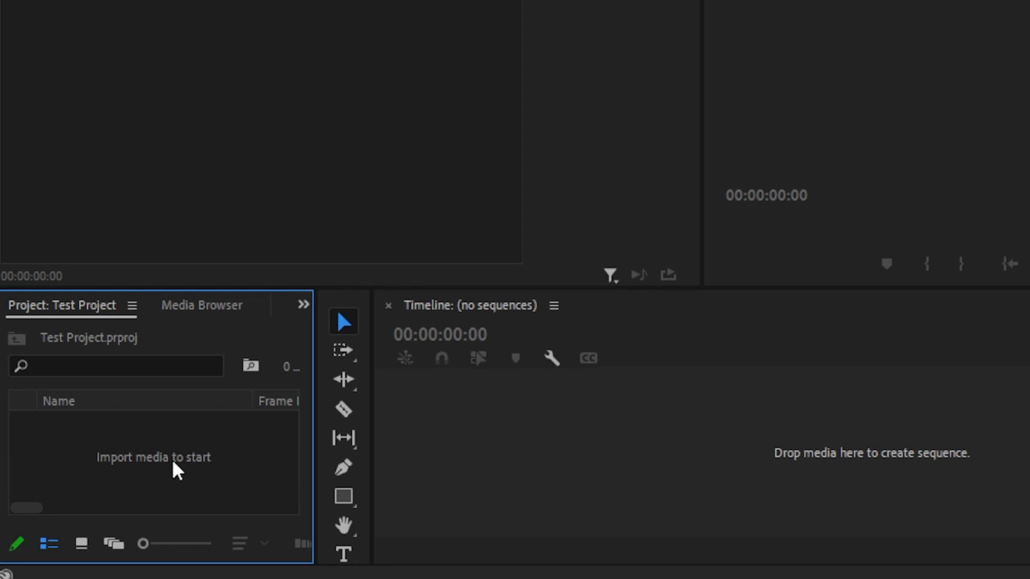
# Start importing media into the project and browse to the Fx30 folder through its desktop shortcut.
pyautogui.doubleClick(171, 459)
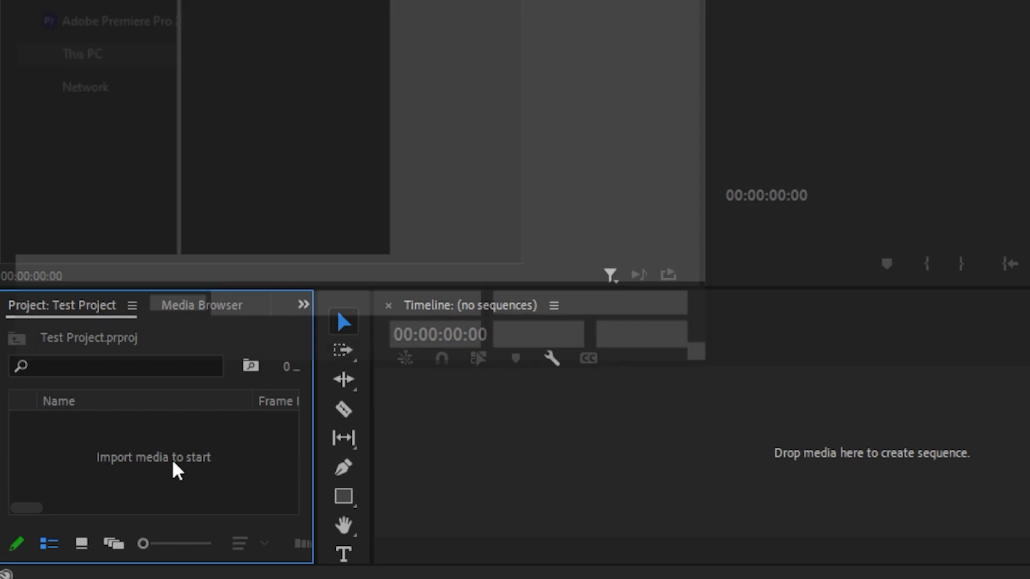
pyautogui.scroll(-3, 284, 59)
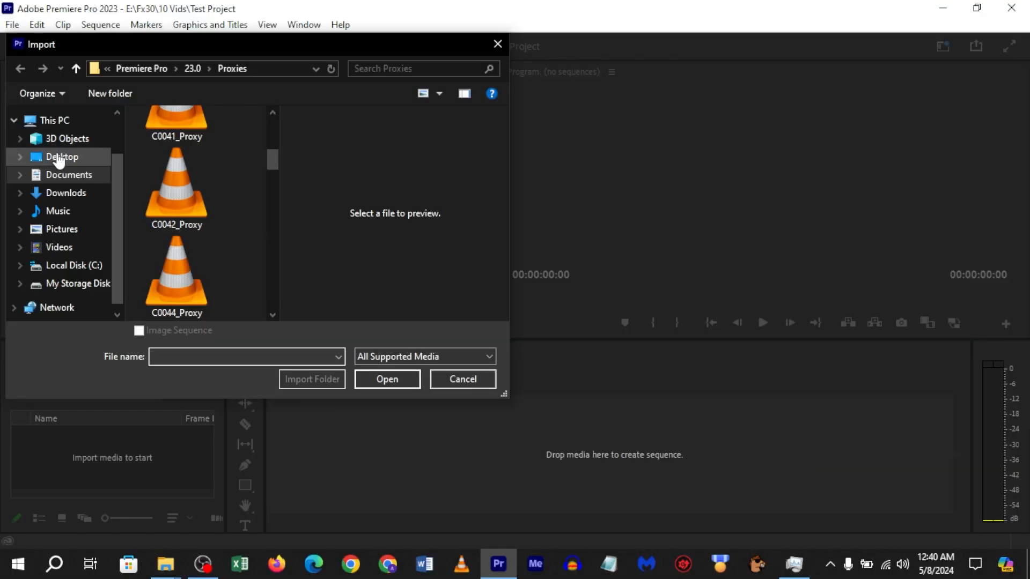
pyautogui.click(59, 158)
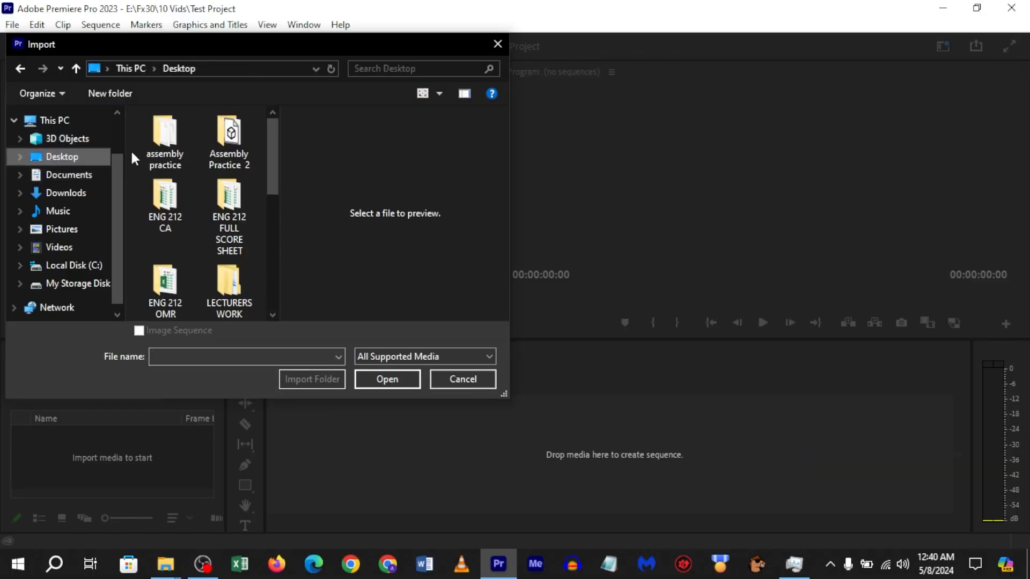
pyautogui.scroll(-4, 191, 203)
pyautogui.scroll(2, 204, 224)
pyautogui.click(236, 266)
pyautogui.doubleClick(236, 266)
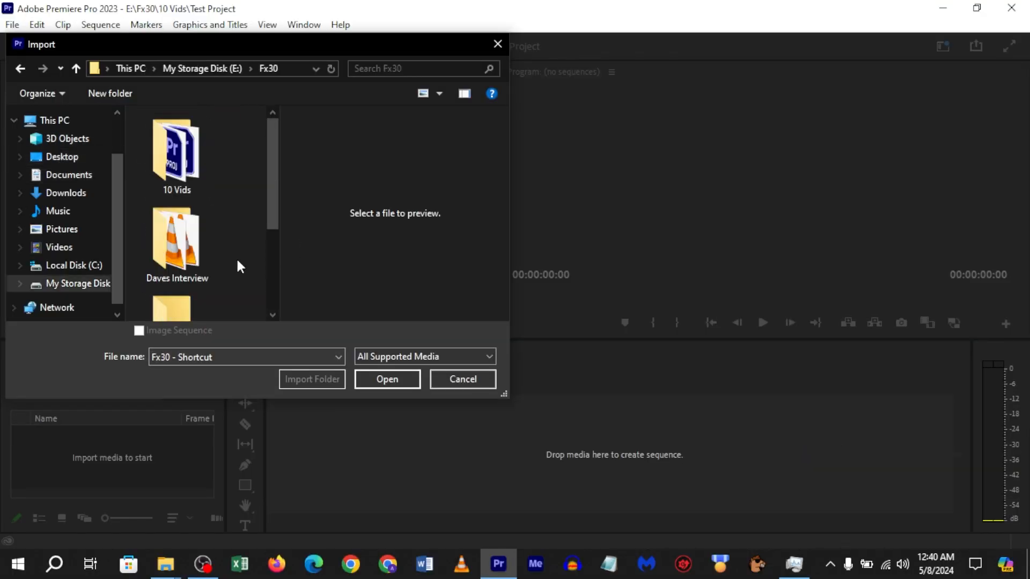
# Import the Burna Boy Vs Wizkid video from its folder inside 10 Vids into the project.
pyautogui.scroll(-2, 198, 195)
pyautogui.scroll(2, 197, 161)
pyautogui.doubleClick(198, 157)
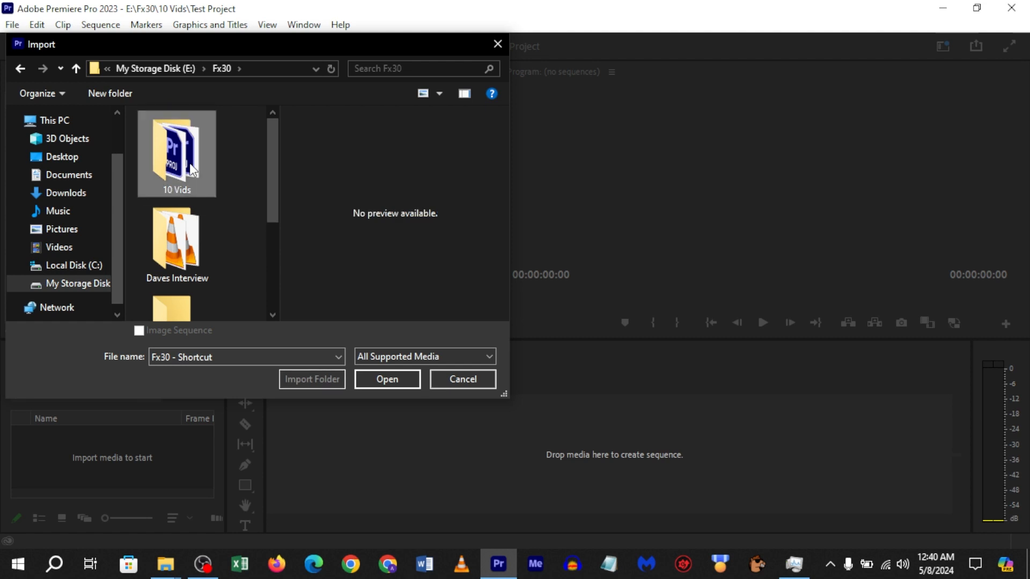
pyautogui.scroll(-3, 204, 181)
pyautogui.scroll(2, 198, 171)
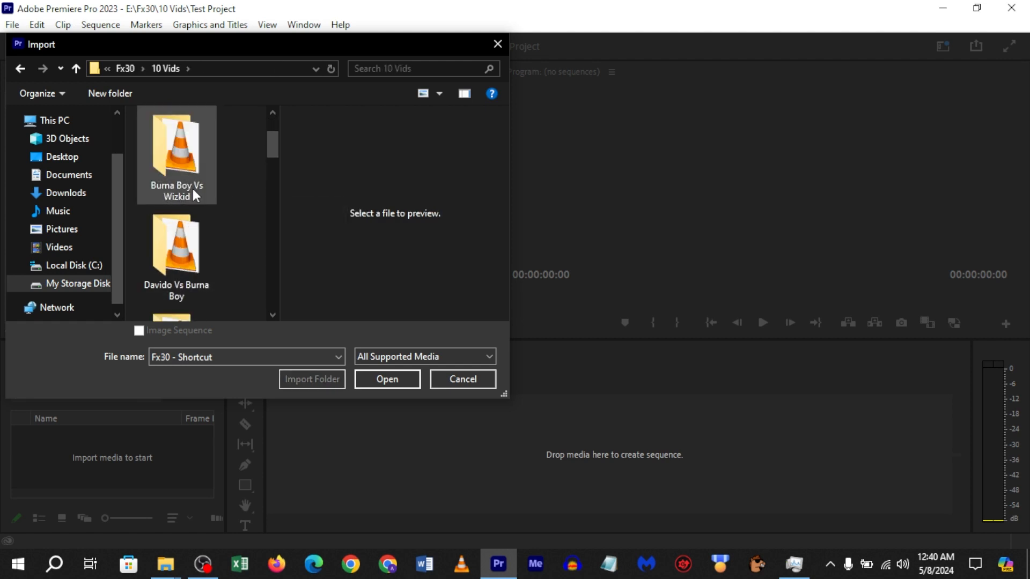
pyautogui.doubleClick(193, 161)
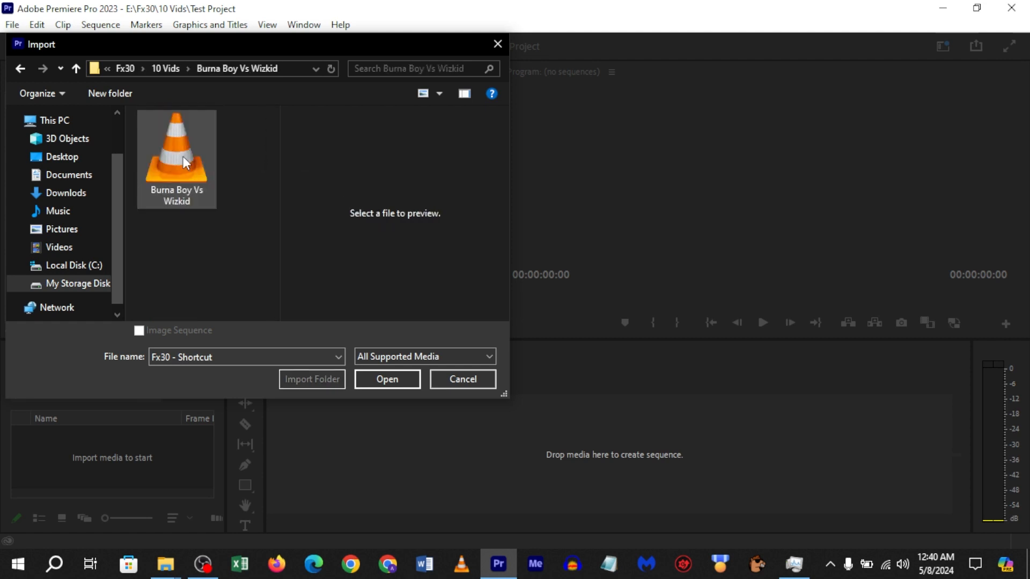
pyautogui.click(20, 68)
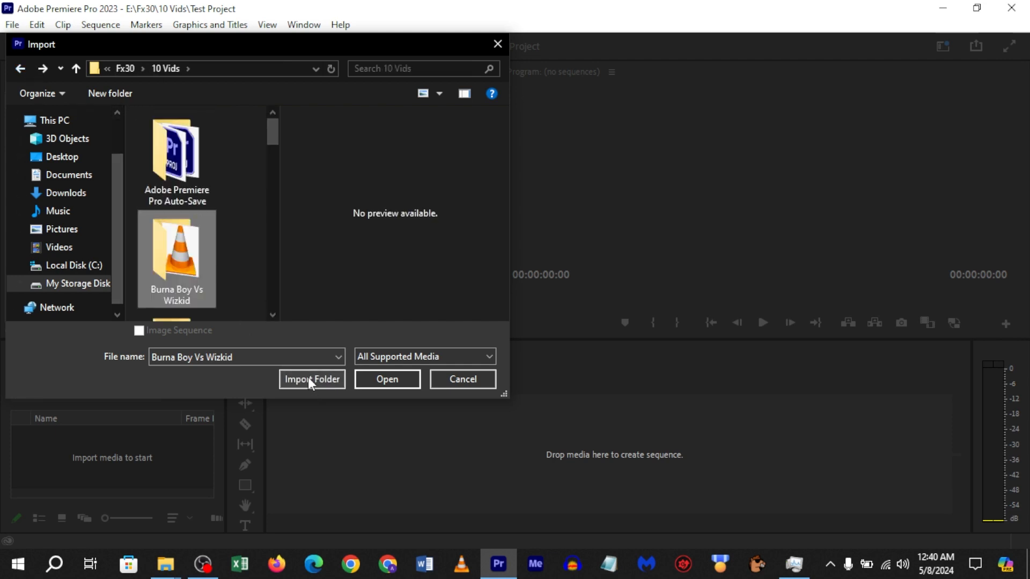
pyautogui.doubleClick(161, 230)
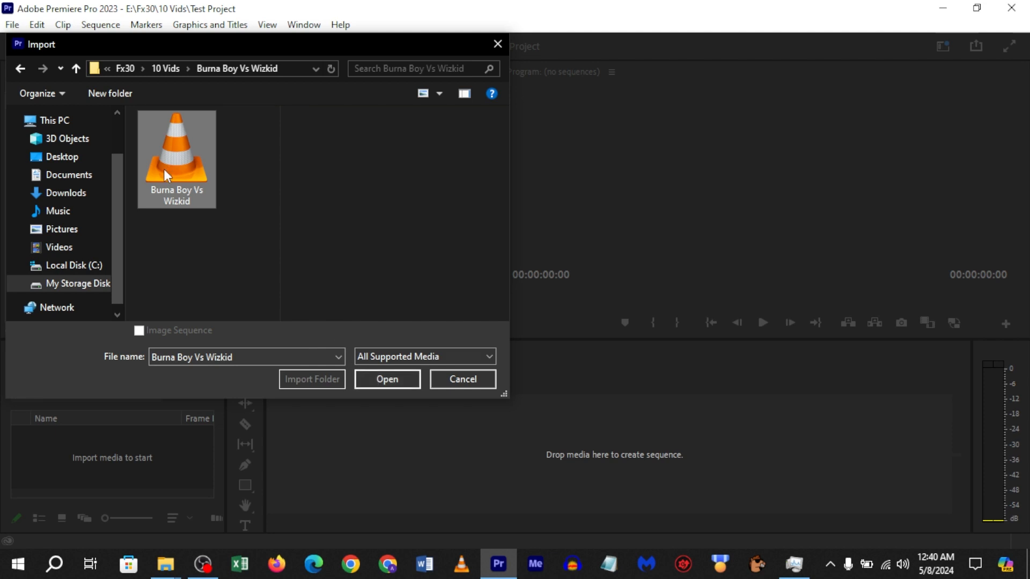
pyautogui.click(387, 379)
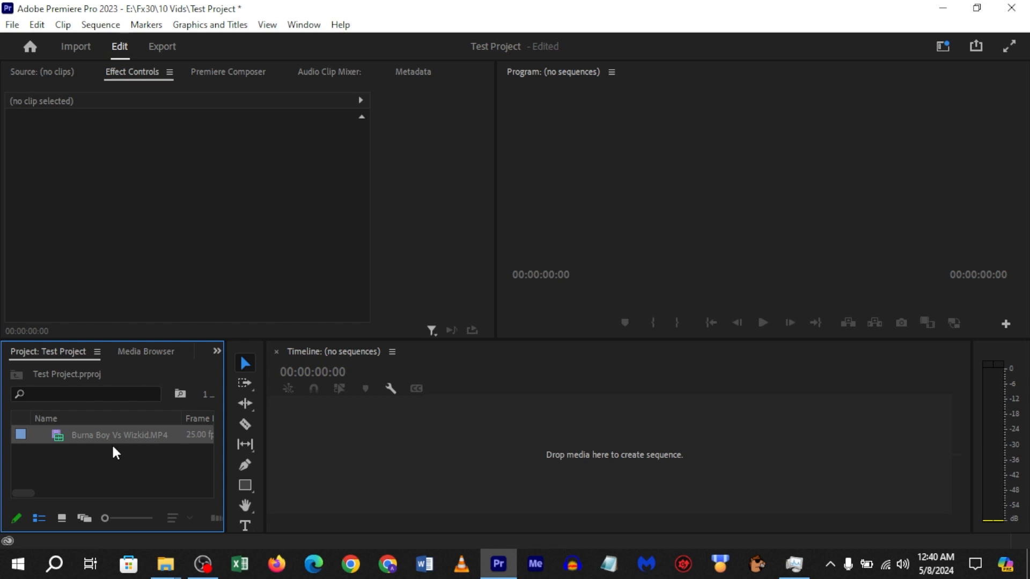
# Import the whole Burna Boy Vs Wizkid folder from 10 Vids as well, and delete the duplicate clip from the project.
pyautogui.doubleClick(107, 452)
pyautogui.click(76, 68)
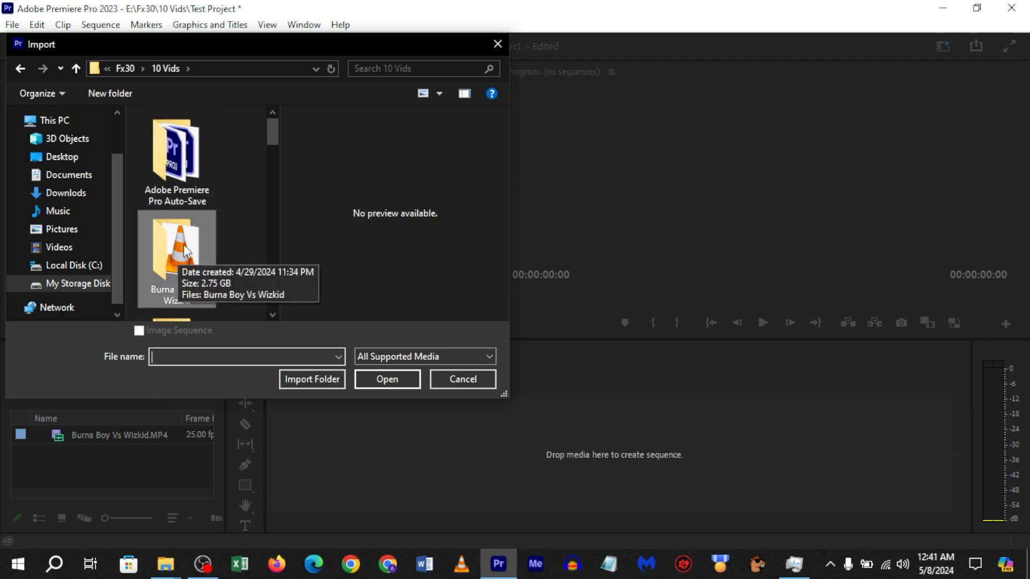
pyautogui.click(195, 267)
pyautogui.click(305, 382)
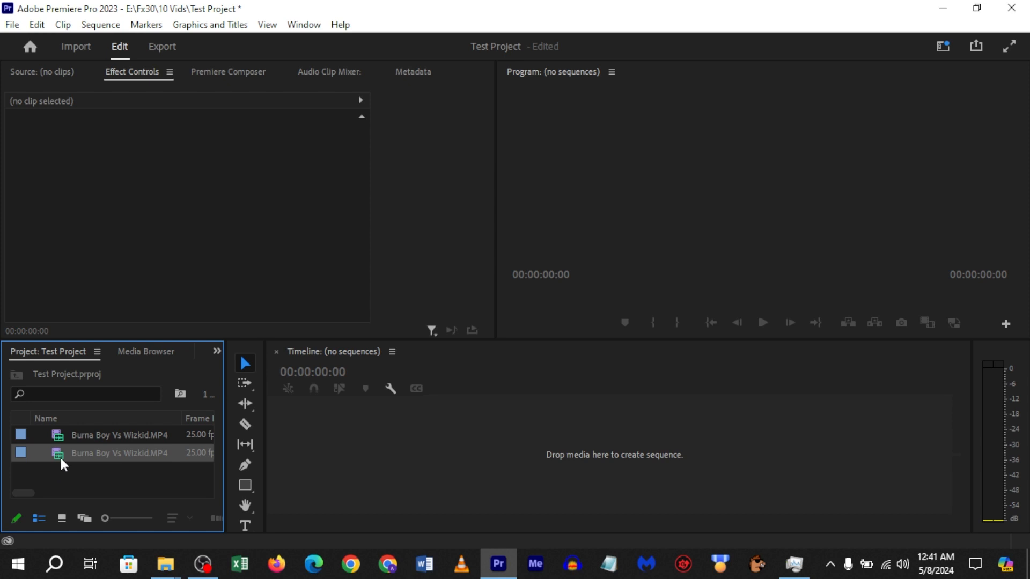
pyautogui.press('Delete')
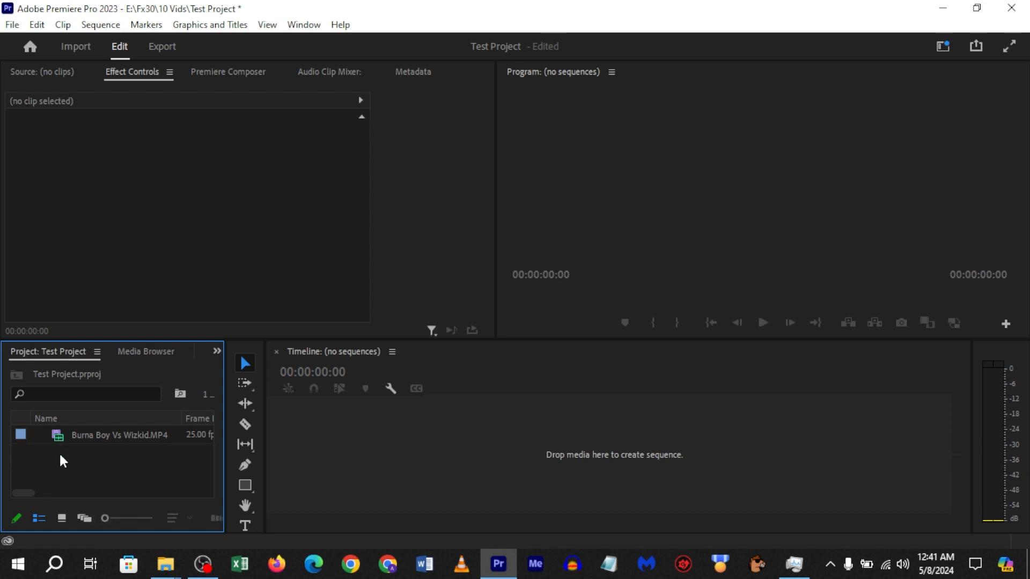
# Switch to File Explorer and bring the whole Obi Cubana Vs E-Money folder from 10 Vids into the Premiere Pro project.
pyautogui.moveTo(166, 564)
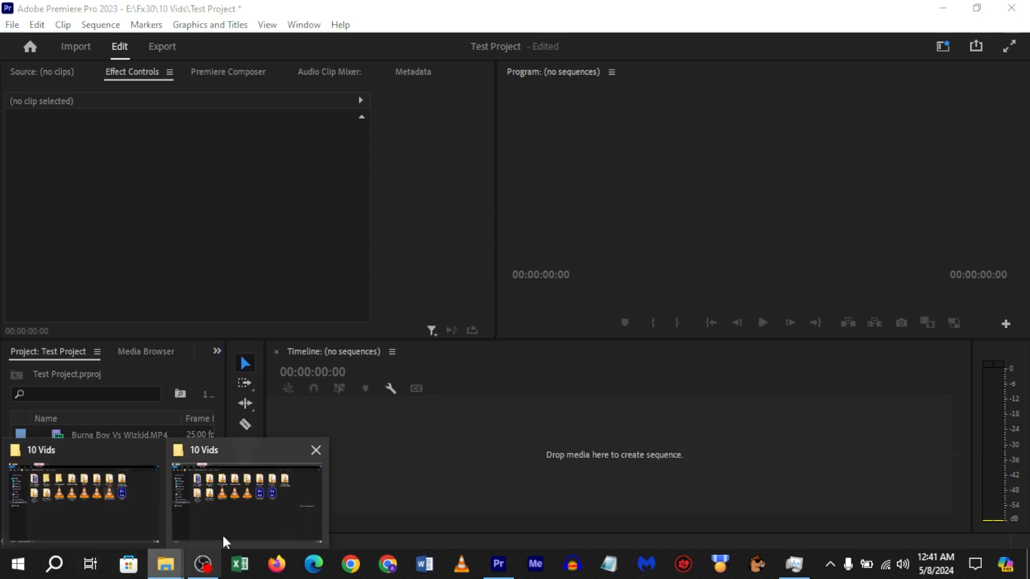
pyautogui.click(237, 519)
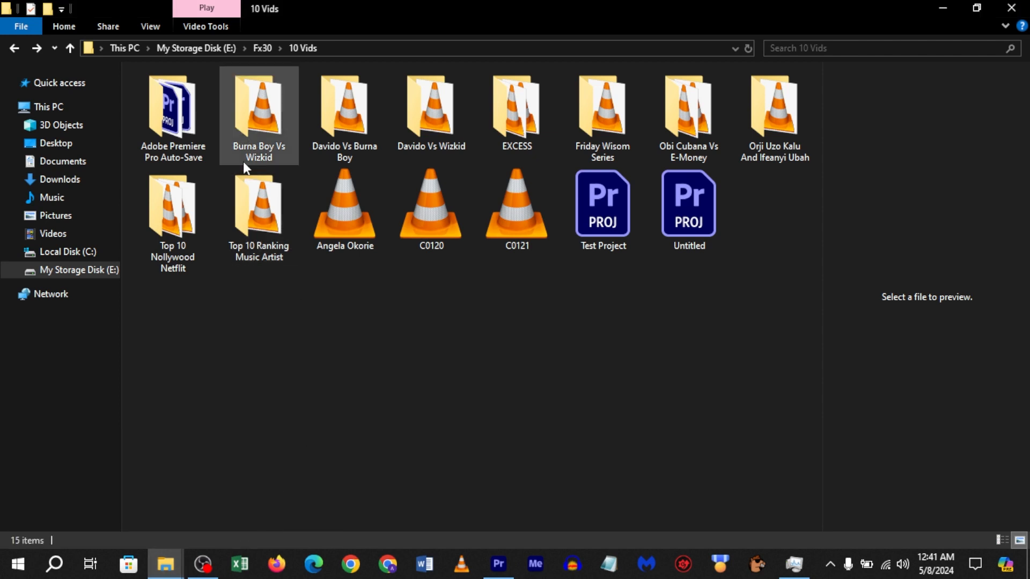
pyautogui.doubleClick(427, 120)
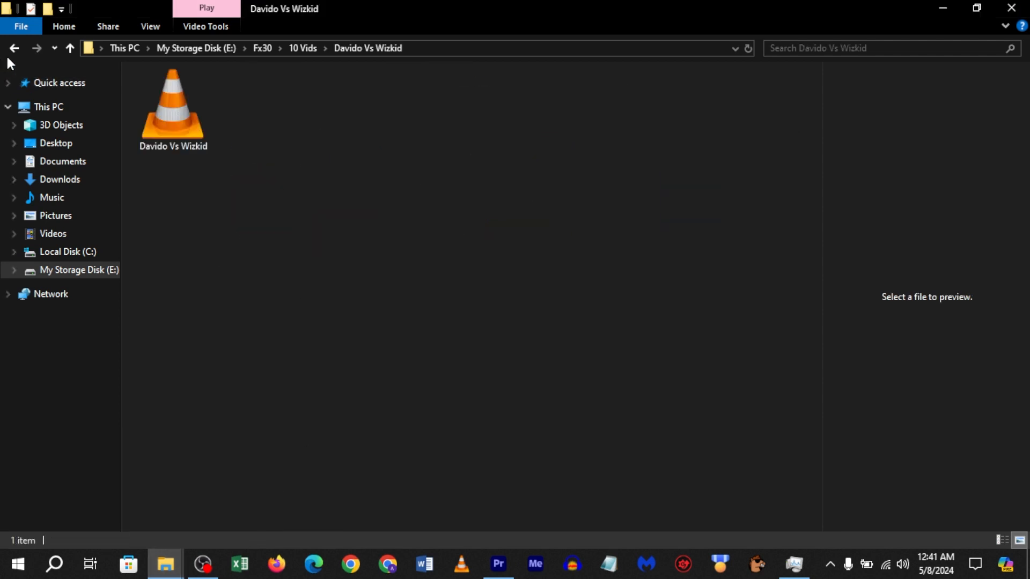
pyautogui.click(22, 52)
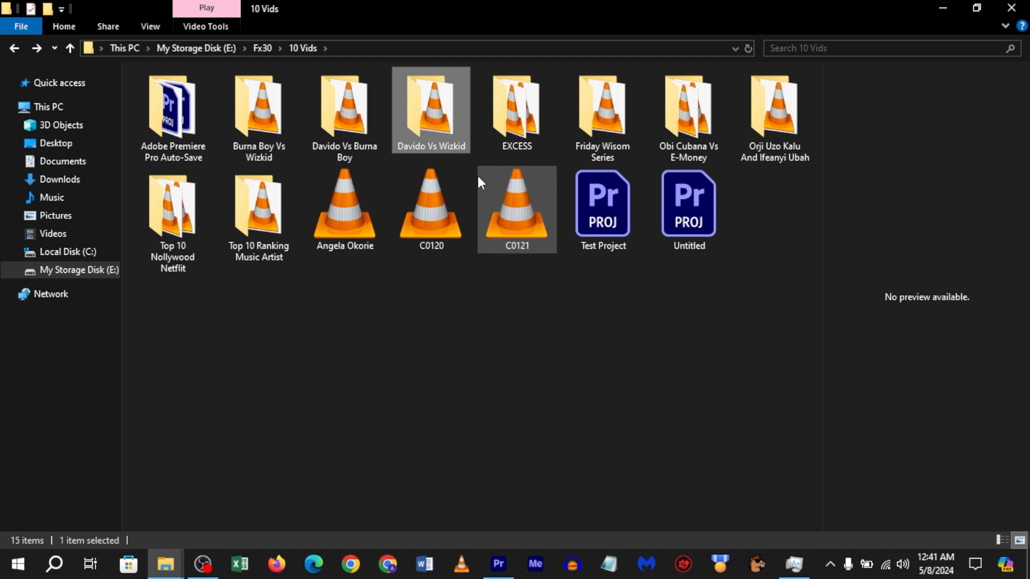
pyautogui.doubleClick(678, 124)
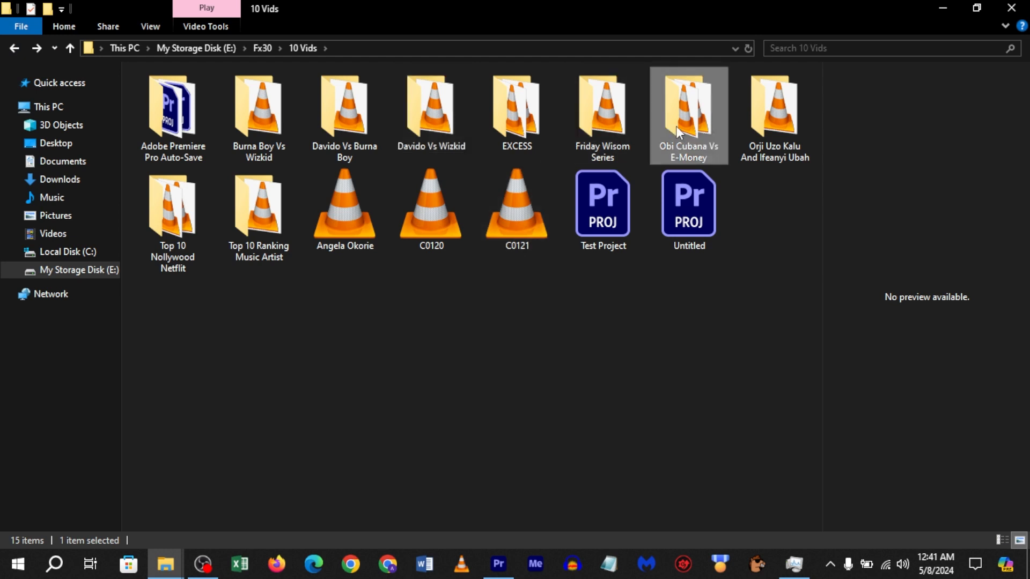
pyautogui.click(14, 47)
pyautogui.moveTo(700, 132); pyautogui.dragTo(137, 476)
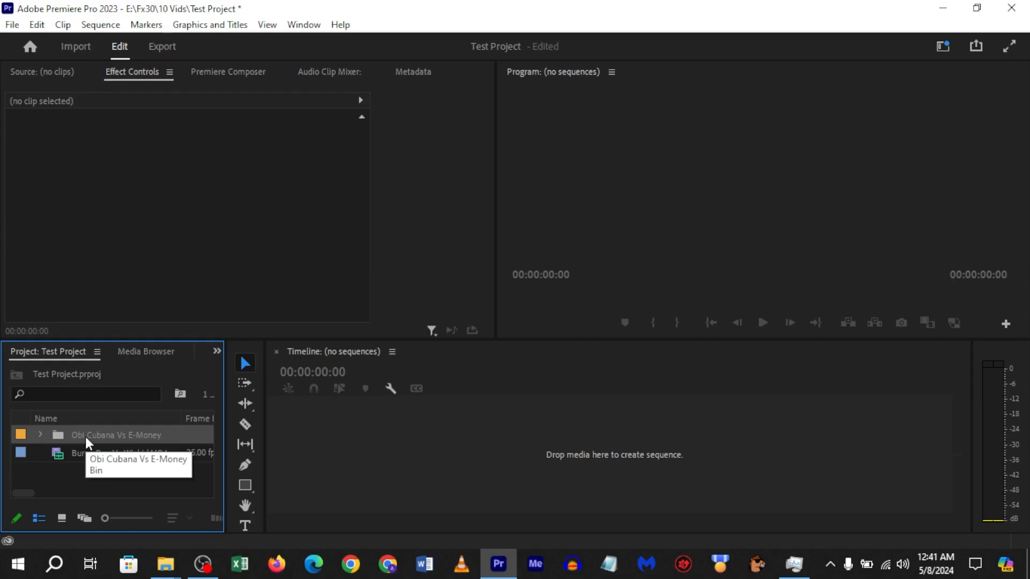
# Create a new bin named Test Bin in the project.
pyautogui.rightClick(81, 476)
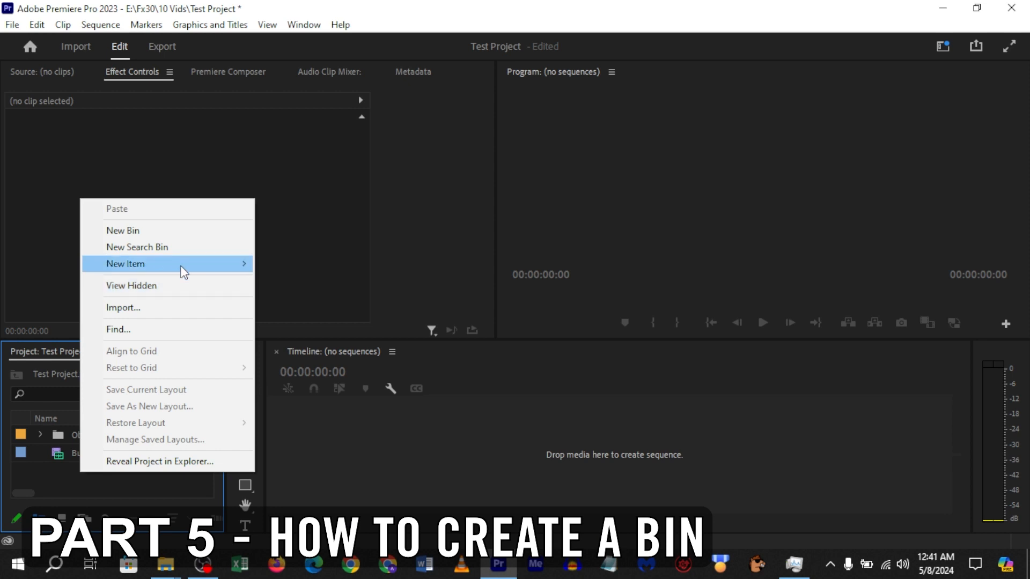
pyautogui.click(184, 230)
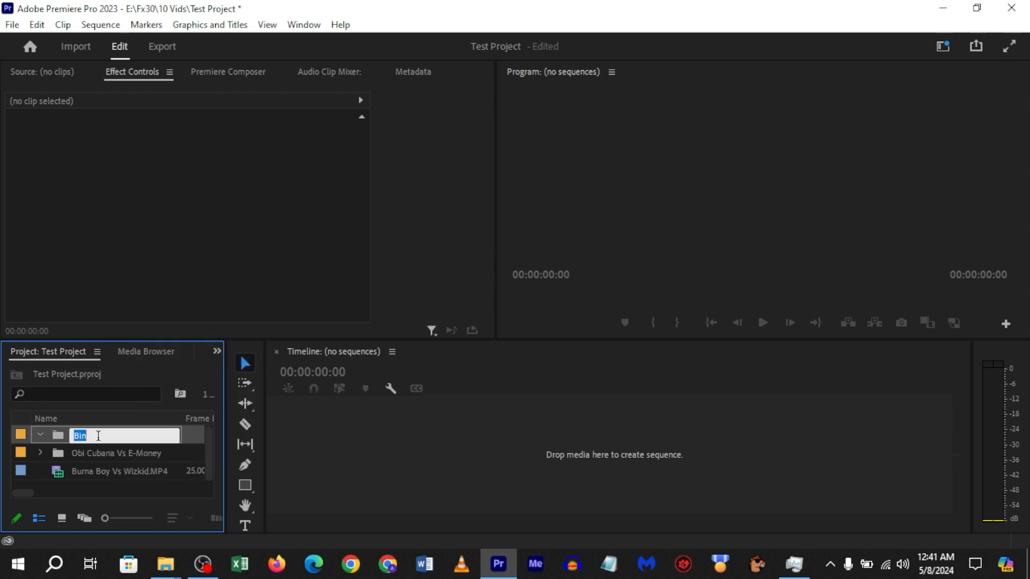
pyautogui.write('Test')
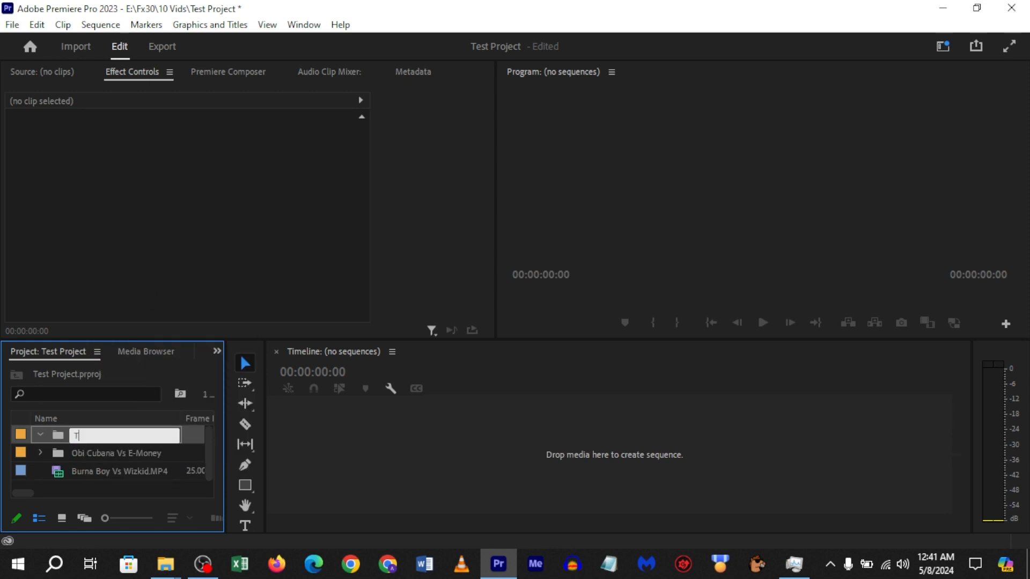
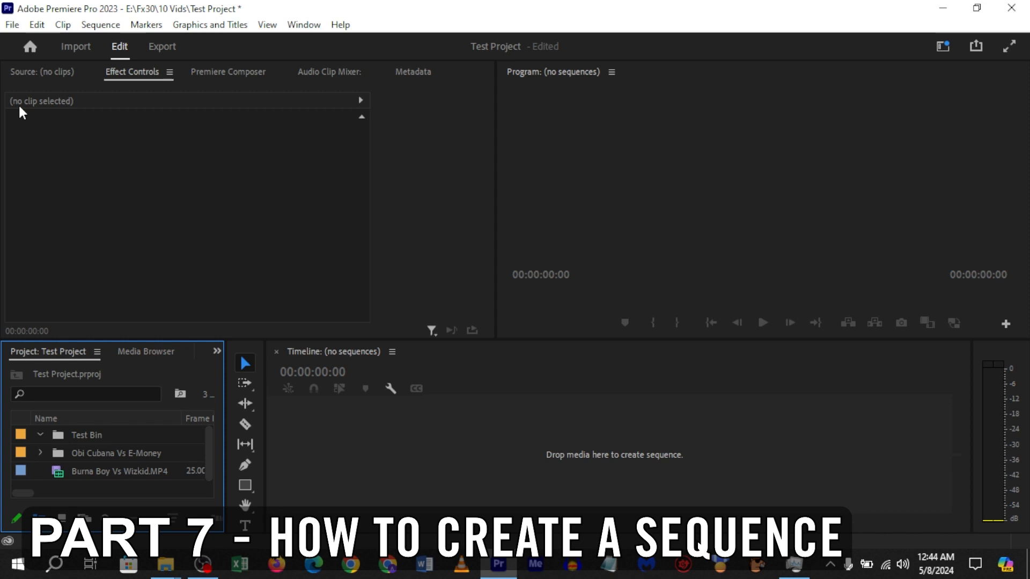
# Create a new DSLR sequence with a timebase of 25.00 frames/second, and delete it from the project.
pyautogui.moveTo(120, 47)
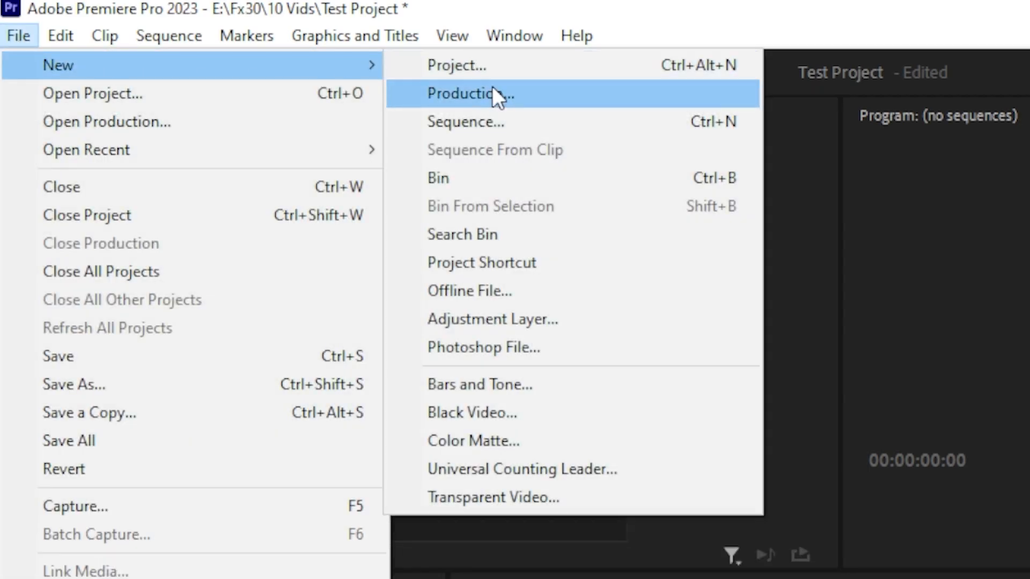
pyautogui.click(499, 125)
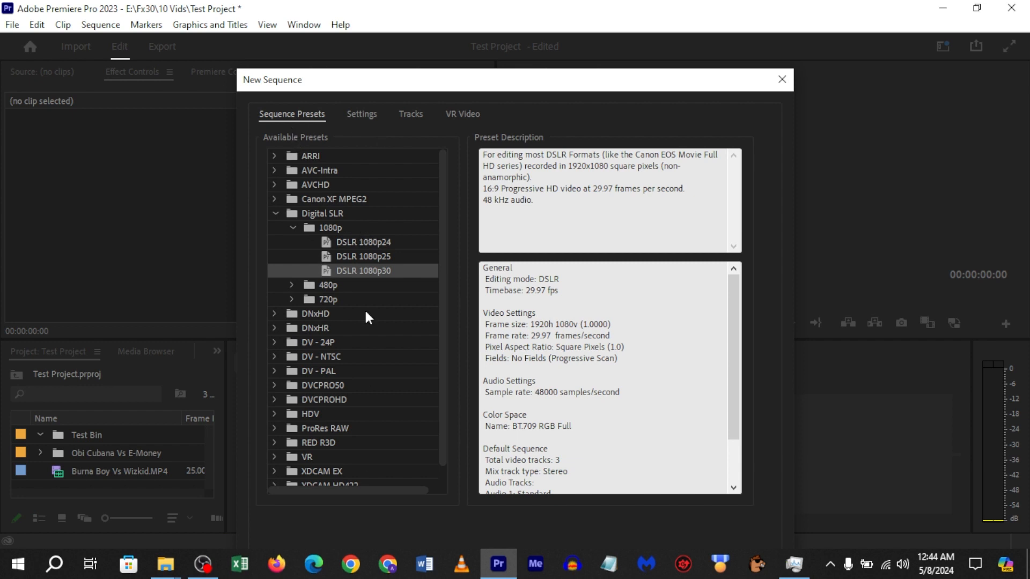
pyautogui.click(352, 113)
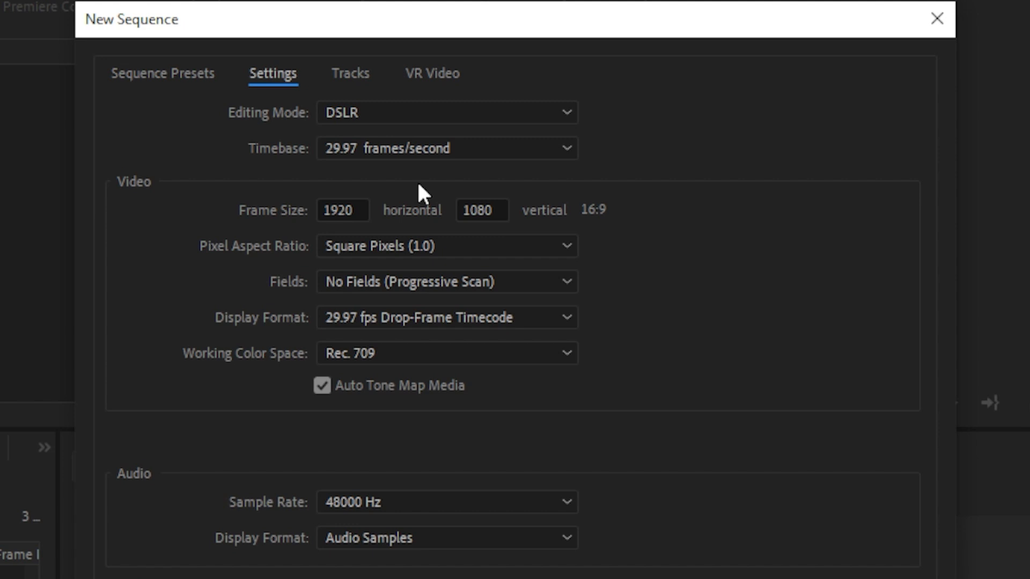
pyautogui.click(414, 156)
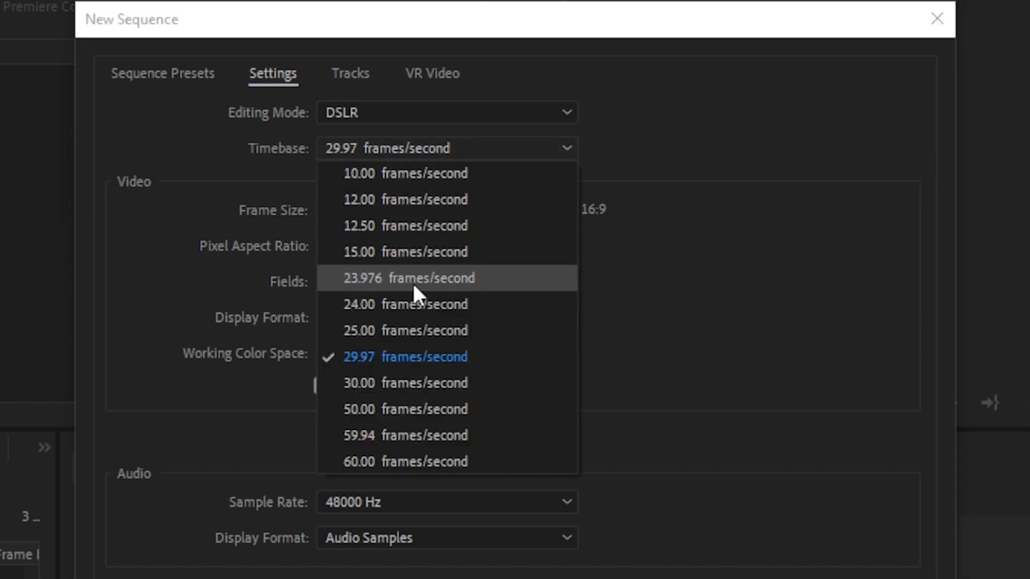
pyautogui.click(402, 325)
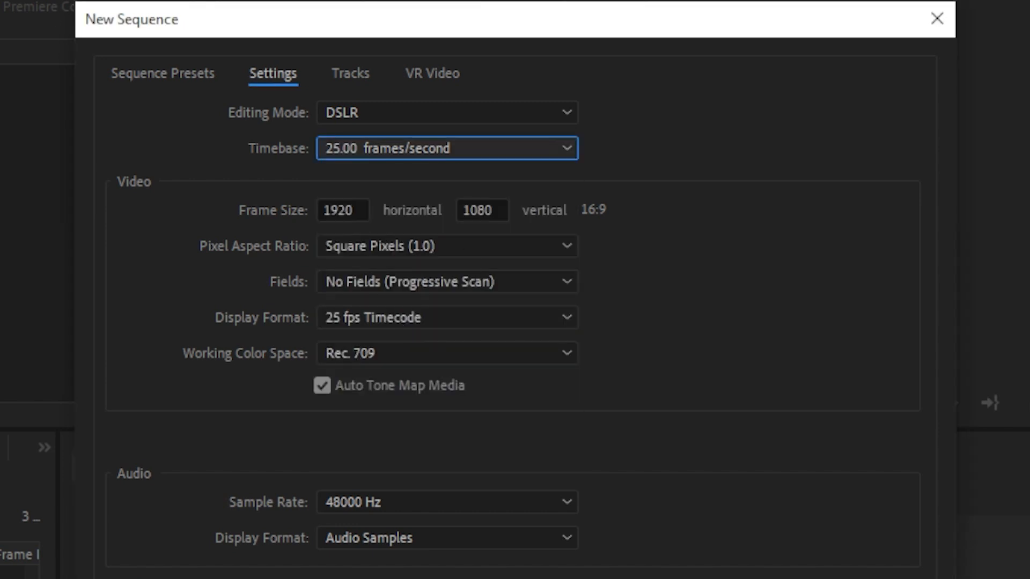
pyautogui.click(365, 211)
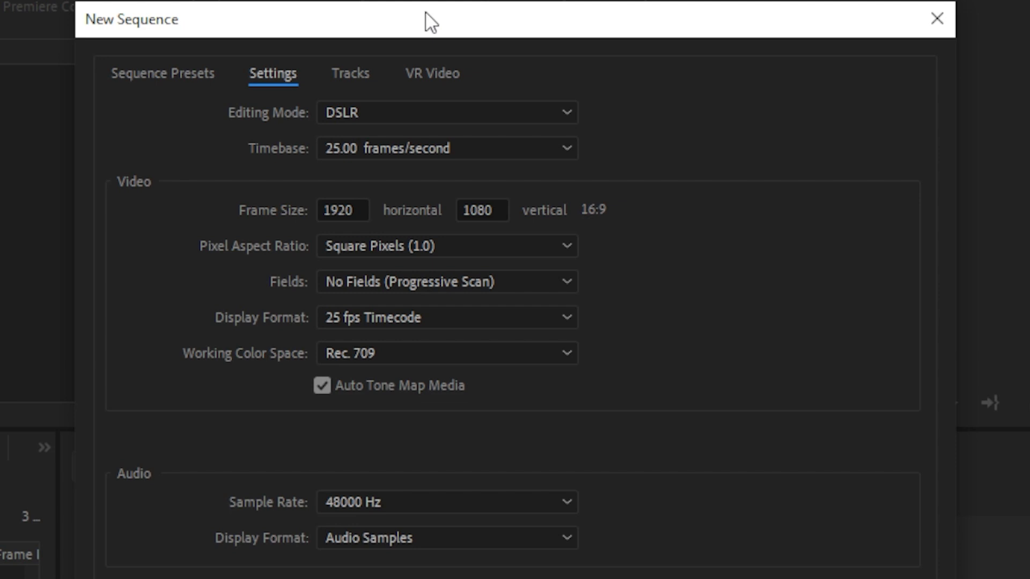
pyautogui.moveTo(450, 33); pyautogui.dragTo(423, 0)
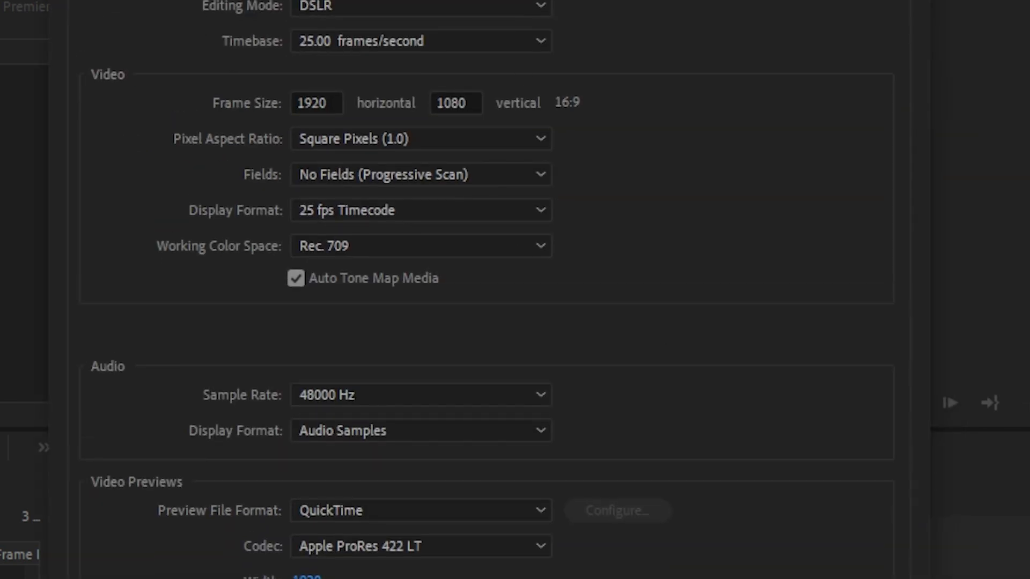
pyautogui.moveTo(499, 9); pyautogui.dragTo(470, 30)
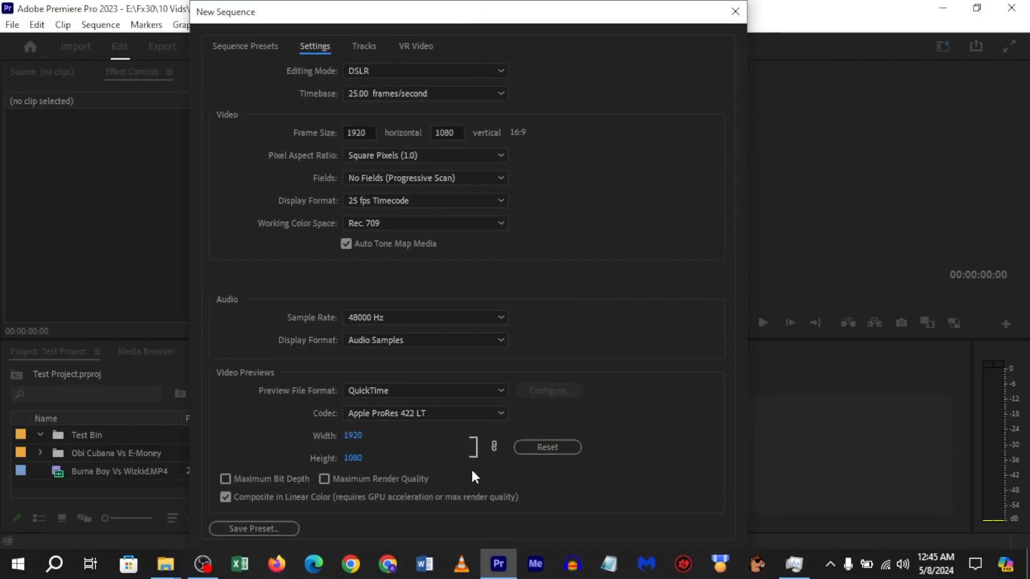
pyautogui.press('Return')
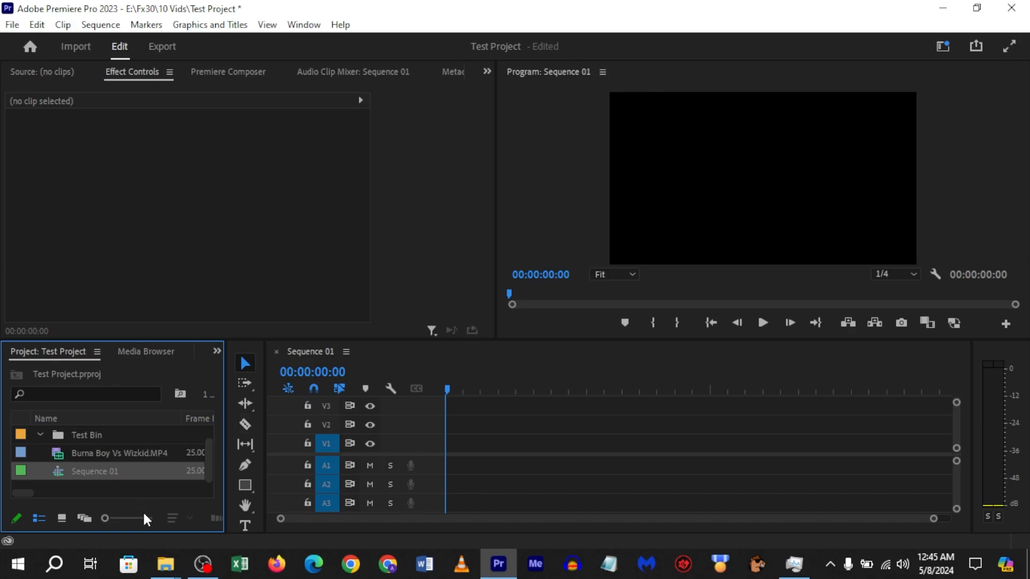
pyautogui.press('Delete')
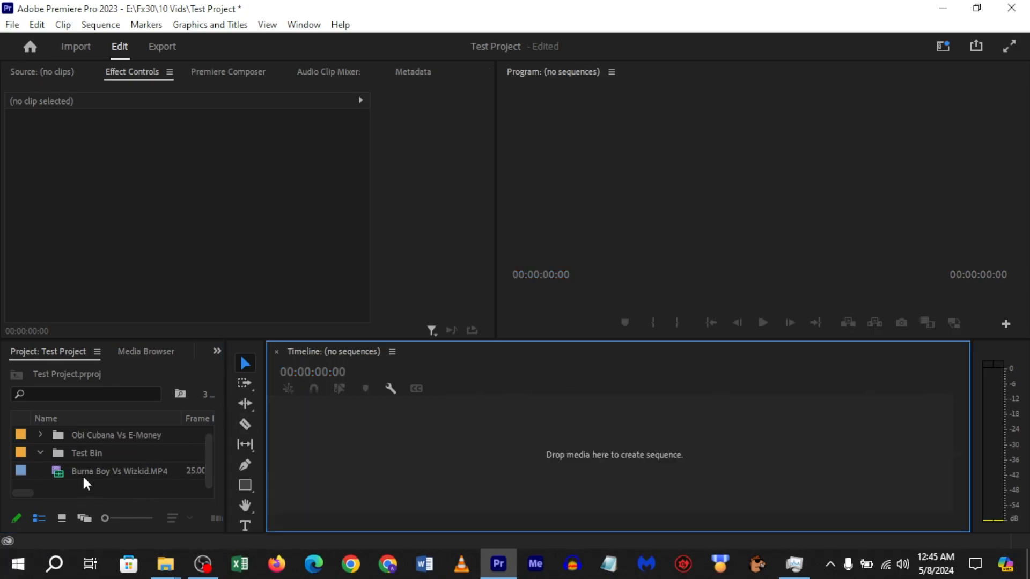
# Create a new sequence from the Burna Boy Vs Wizkid.MP4 clip and undo it.
pyautogui.click(63, 476)
pyautogui.moveTo(59, 472)
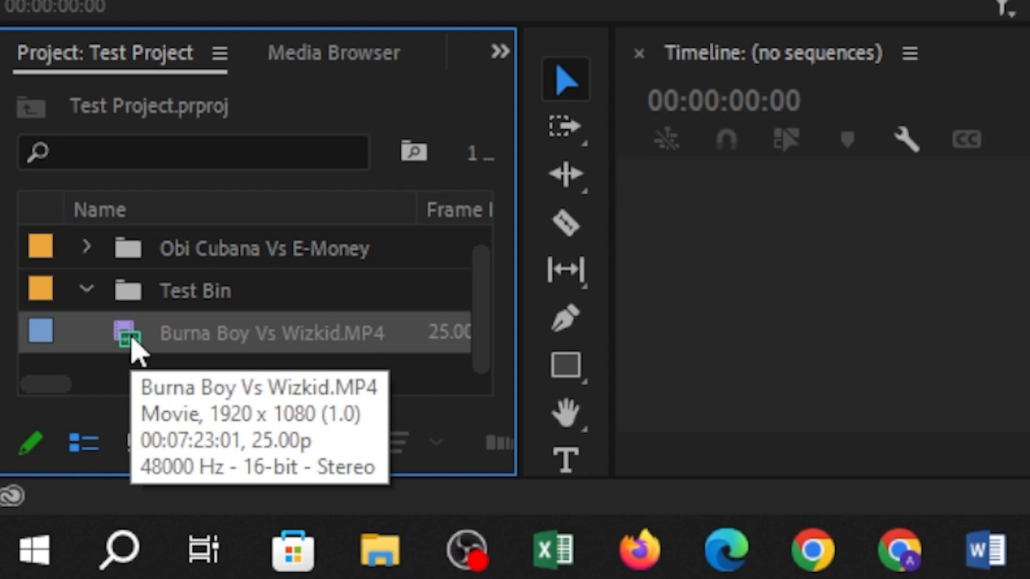
pyautogui.rightClick(132, 346)
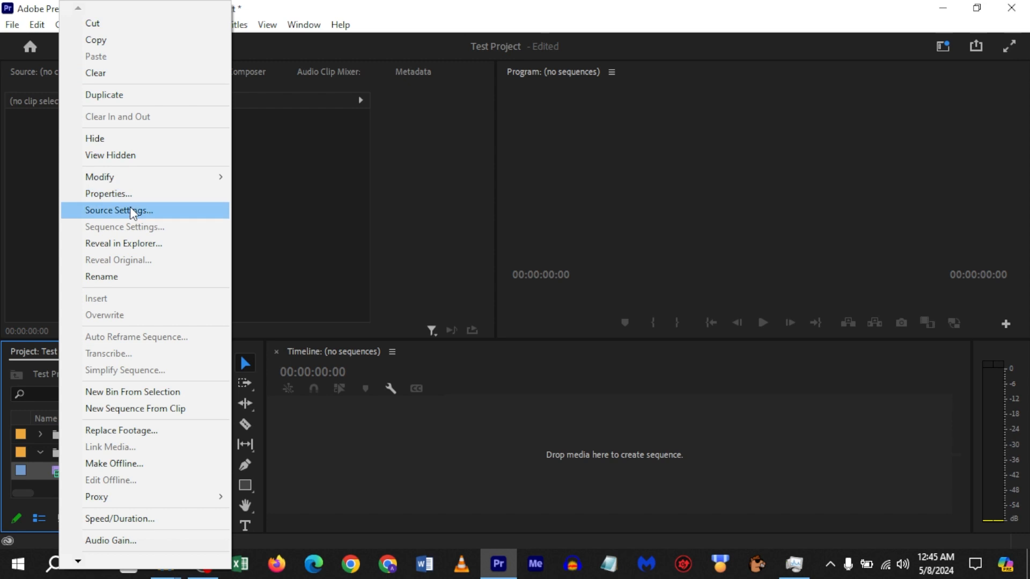
pyautogui.click(164, 412)
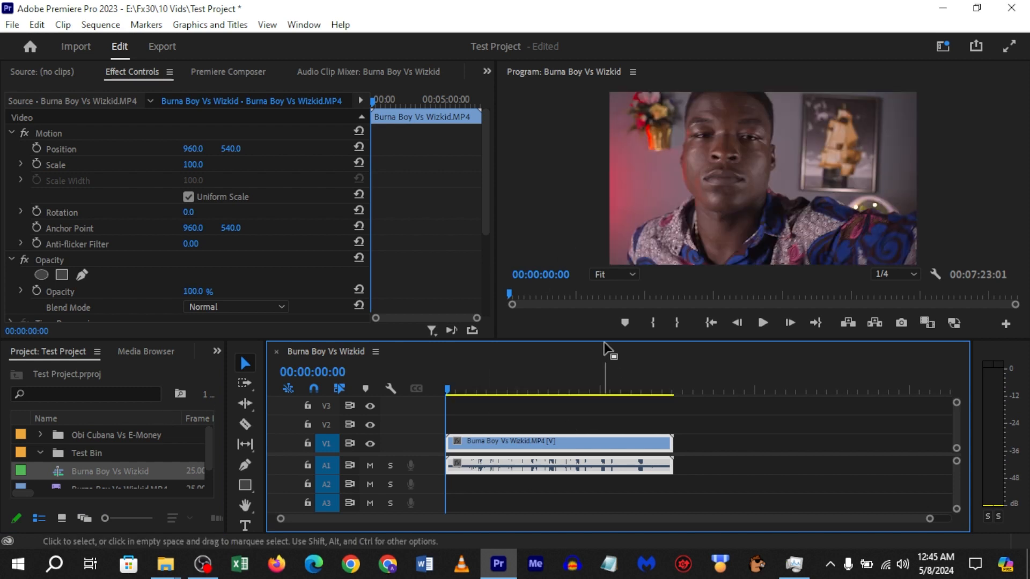
pyautogui.hotkey('ctrl', 'z')
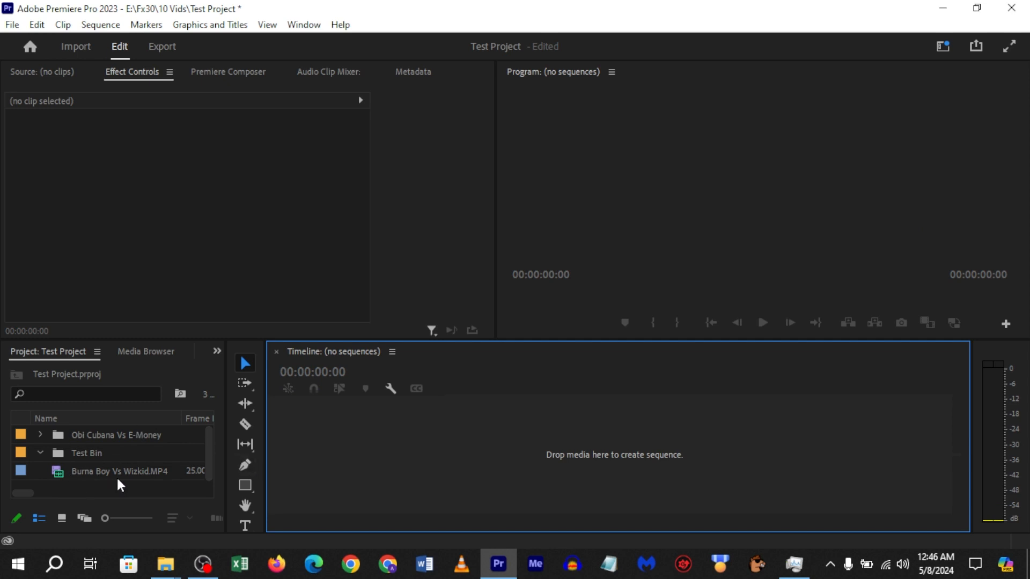
# Create a new sequence from the Burna Boy Vs Wizkid.MP4 clip in the project.
pyautogui.rightClick(57, 474)
pyautogui.moveTo(122, 178)
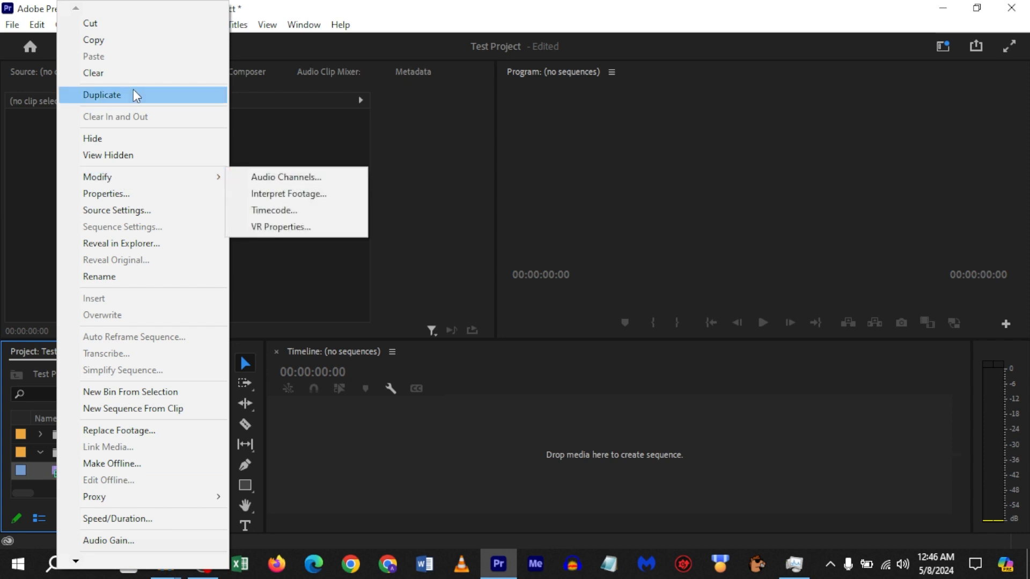
pyautogui.click(152, 409)
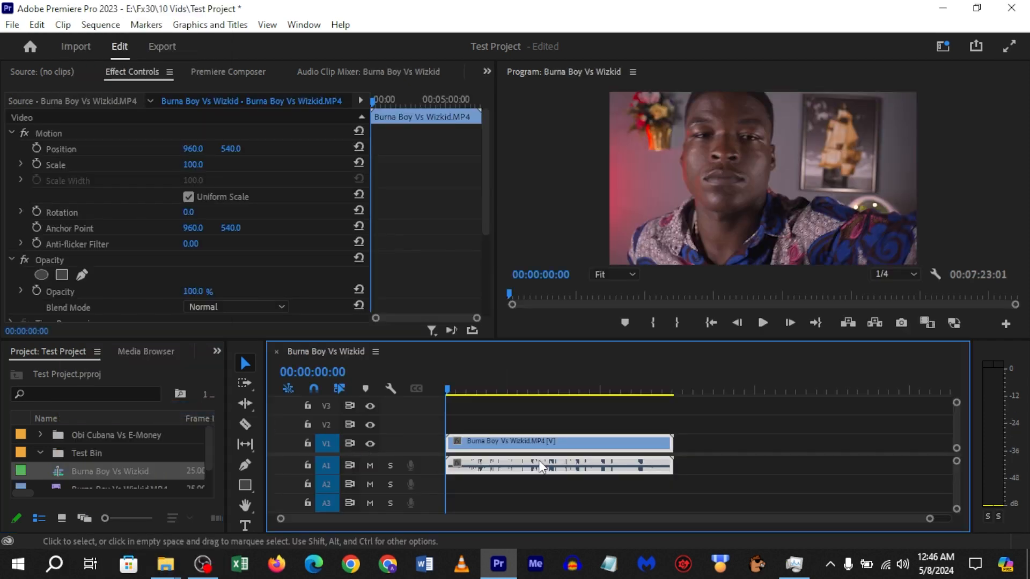
# Clear the clip from the sequence and place Burna Boy Vs Wizkid.MP4 from the project at the start of V1 and A1.
pyautogui.press('Delete')
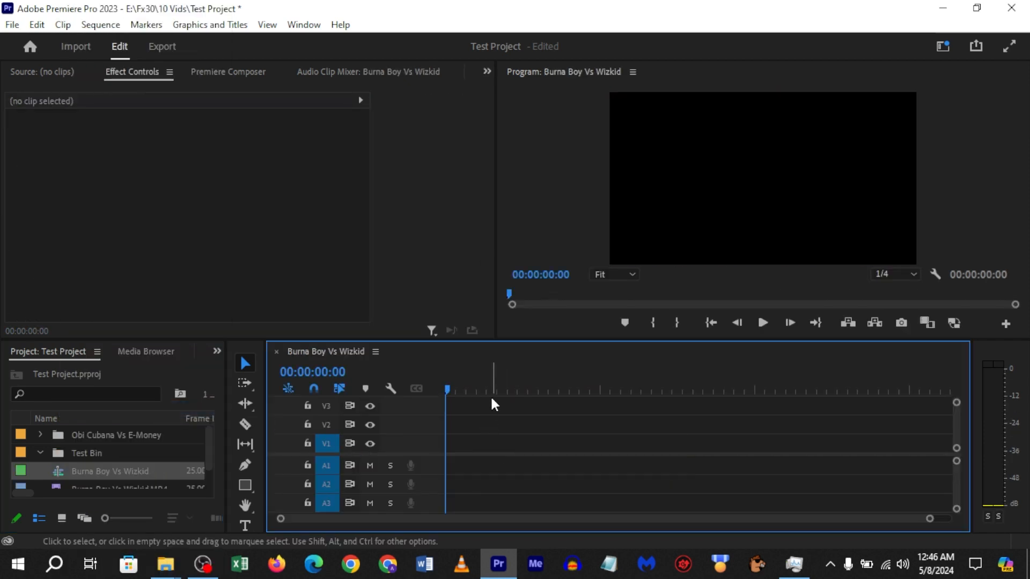
pyautogui.scroll(-1, 63, 462)
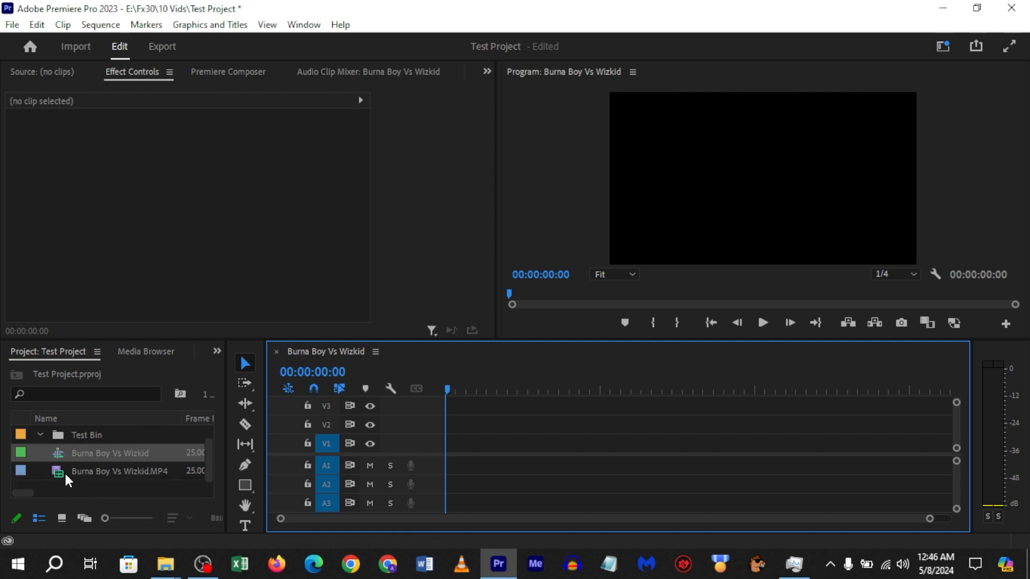
pyautogui.moveTo(57, 472); pyautogui.dragTo(425, 441)
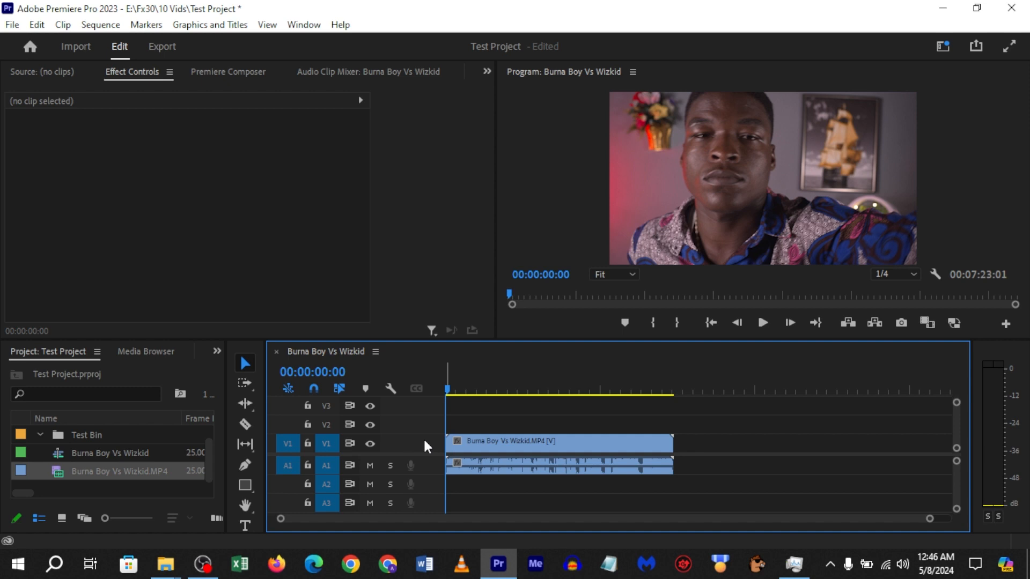
# Scrub the sequence to 00:00:16:02, and open Burna Boy Vs Wizkid.MP4 from the project in the Source Monitor.
pyautogui.moveTo(478, 394); pyautogui.dragTo(456, 389)
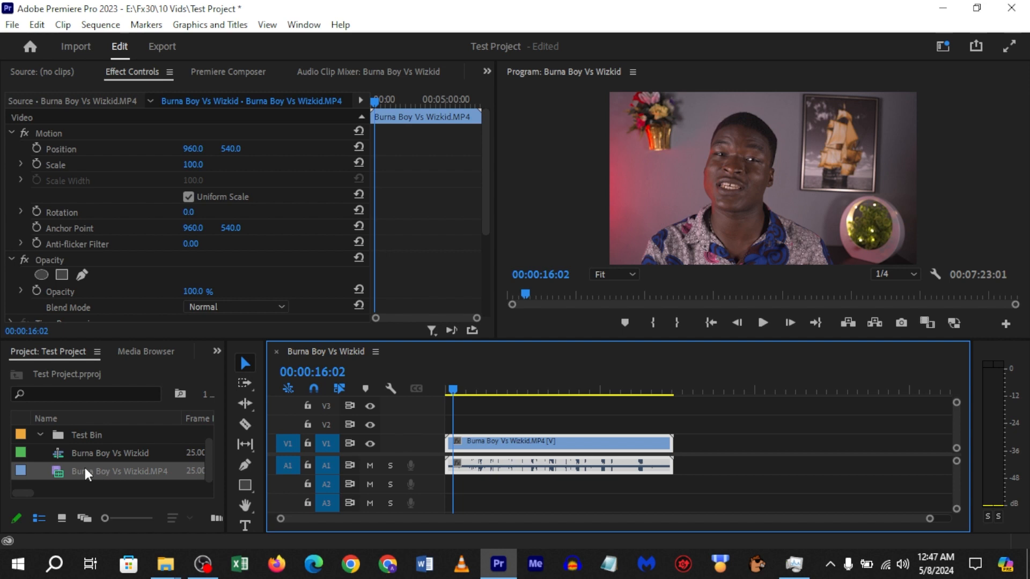
pyautogui.doubleClick(61, 471)
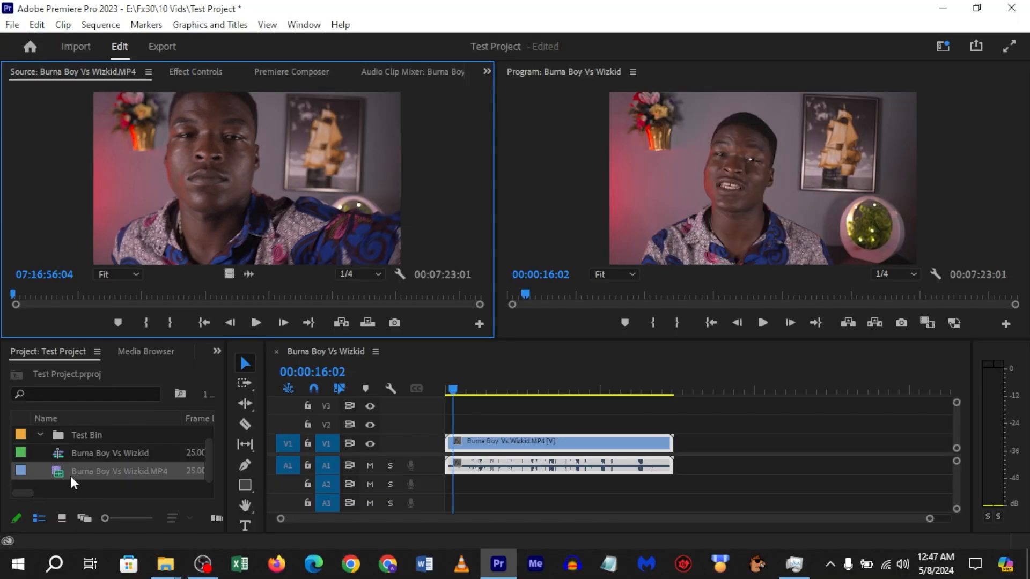
pyautogui.click(70, 573)
pyautogui.doubleClick(59, 474)
pyautogui.doubleClick(60, 474)
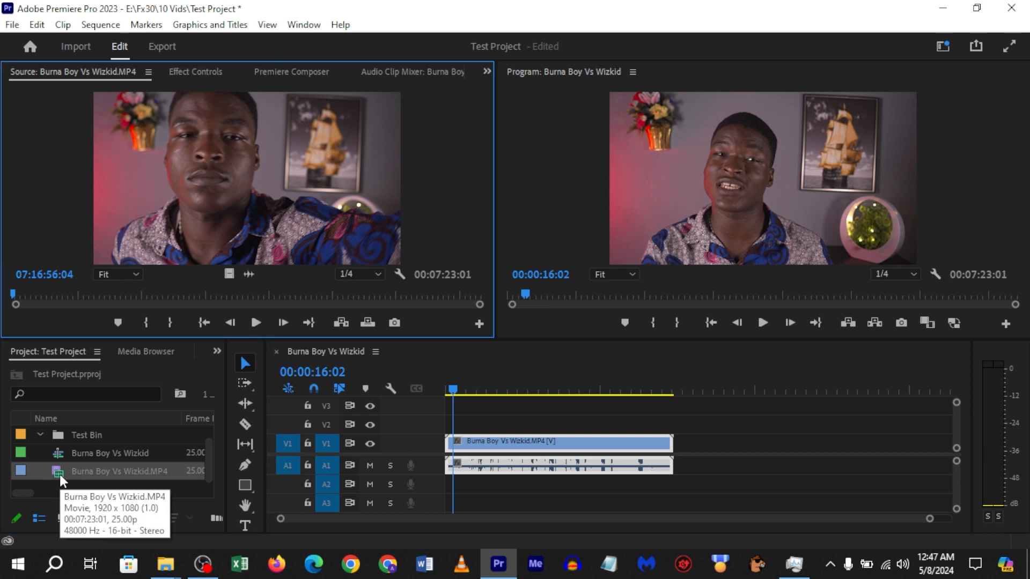
# Delete the Burna Boy Vs Wizkid clip from the timeline and open its project clip in the Source Monitor.
pyautogui.click(523, 426)
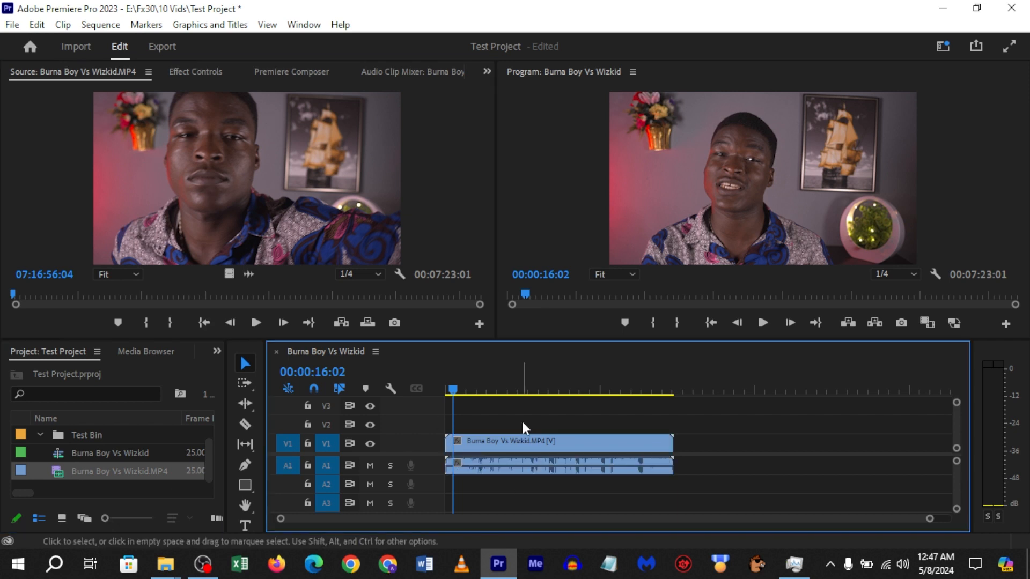
pyautogui.click(524, 446)
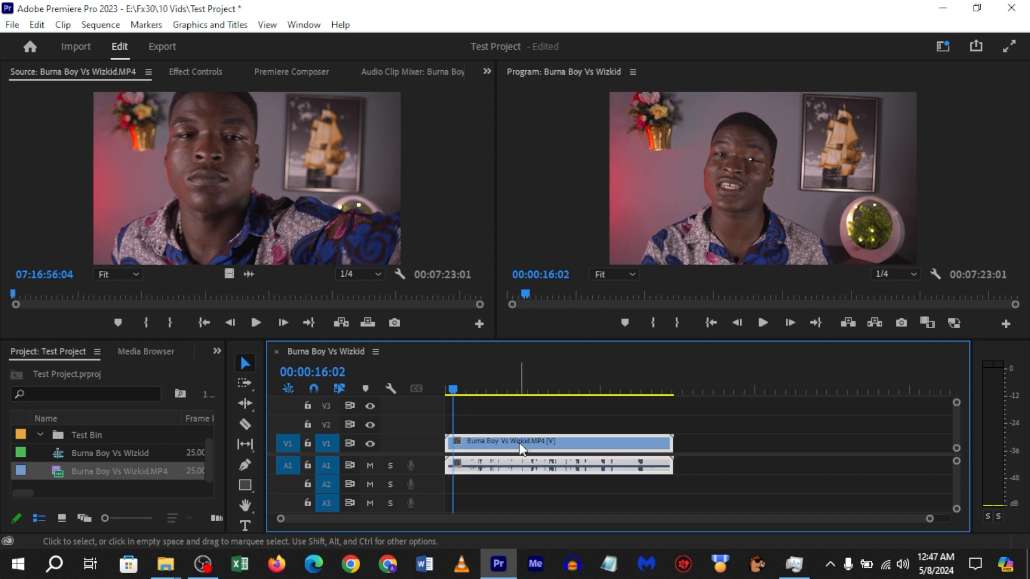
pyautogui.press('Delete')
pyautogui.doubleClick(56, 475)
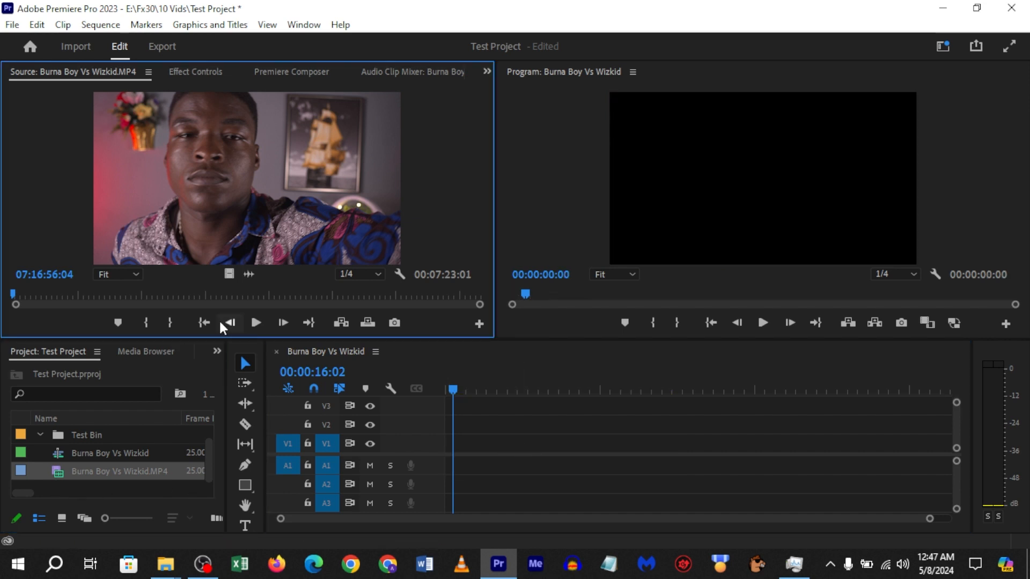
# Play Burna Boy Vs Wizkid.MP4 in the Source Monitor and place it at the start of V1 and A1.
pyautogui.click(254, 319)
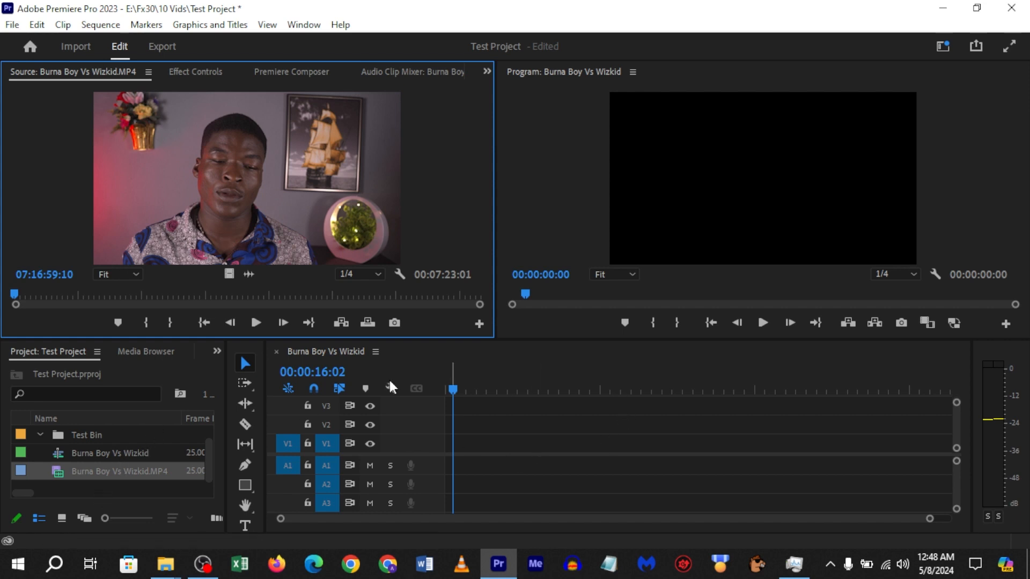
pyautogui.moveTo(239, 201); pyautogui.dragTo(449, 469)
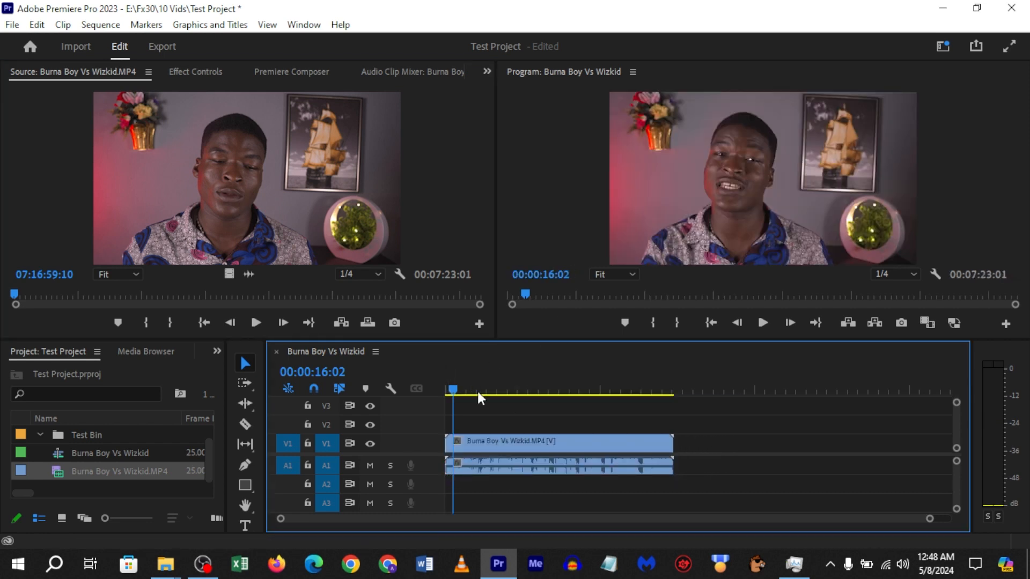
# Review the sequence by scrubbing to 00:02:43:19 and 00:01:45:07, playing briefly, and moving the playhead to 00:01:59:22.
pyautogui.click(529, 388)
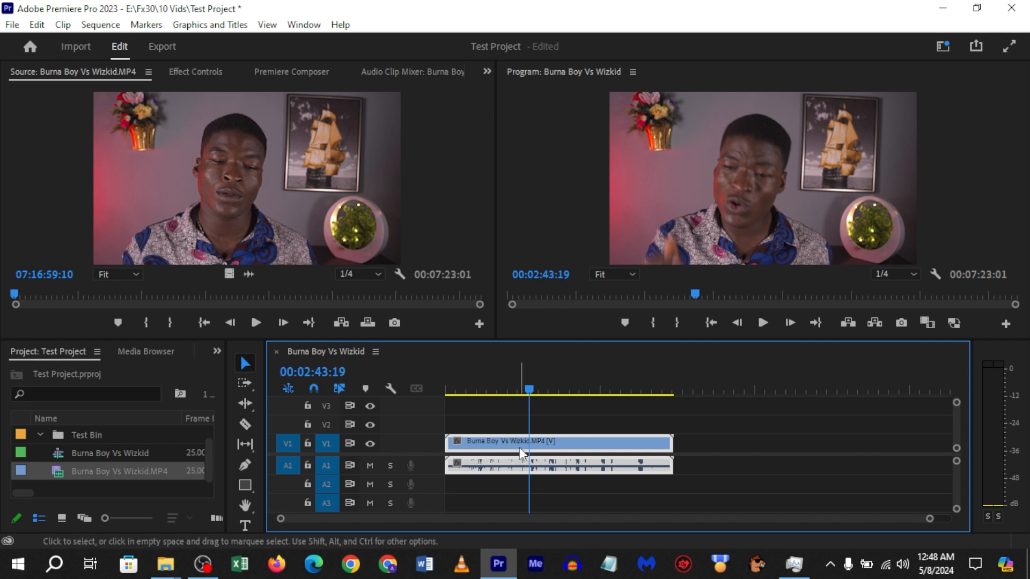
pyautogui.moveTo(528, 396); pyautogui.dragTo(499, 395)
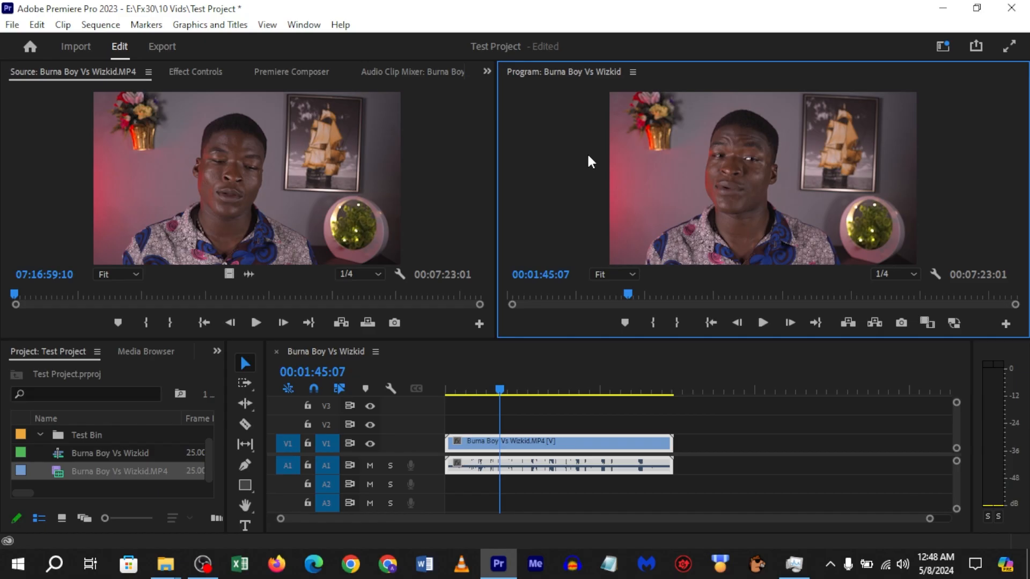
pyautogui.click(769, 324)
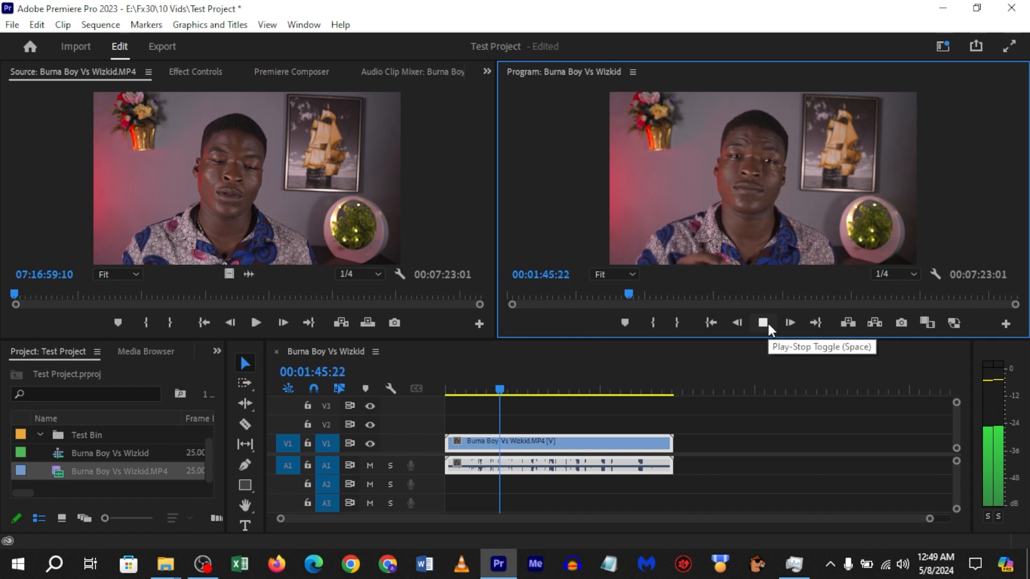
pyautogui.click(768, 324)
pyautogui.moveTo(499, 388); pyautogui.dragTo(506, 388)
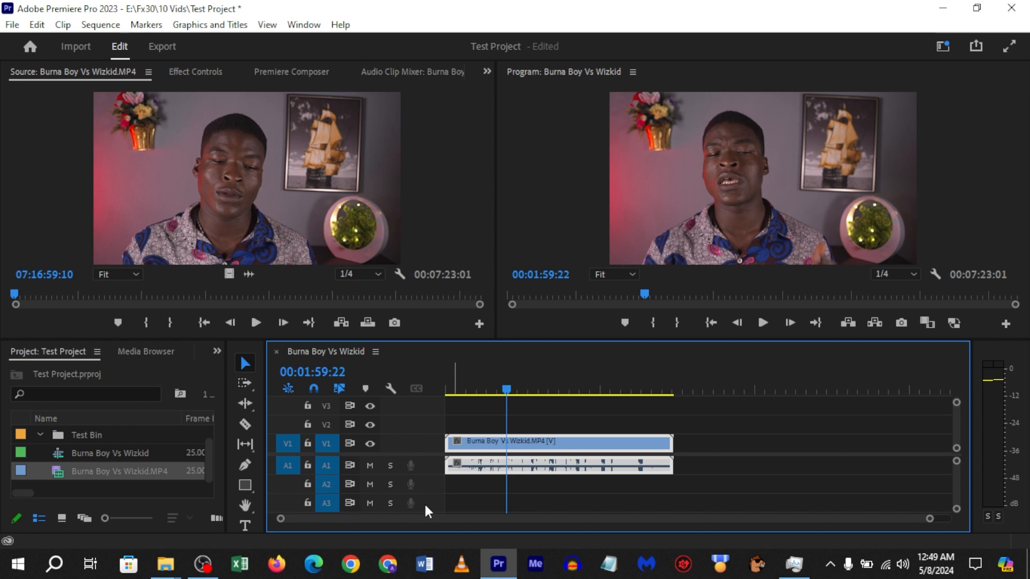
# Shift the clip further along the timeline and move it back to the sequence start.
pyautogui.moveTo(555, 441); pyautogui.dragTo(699, 445)
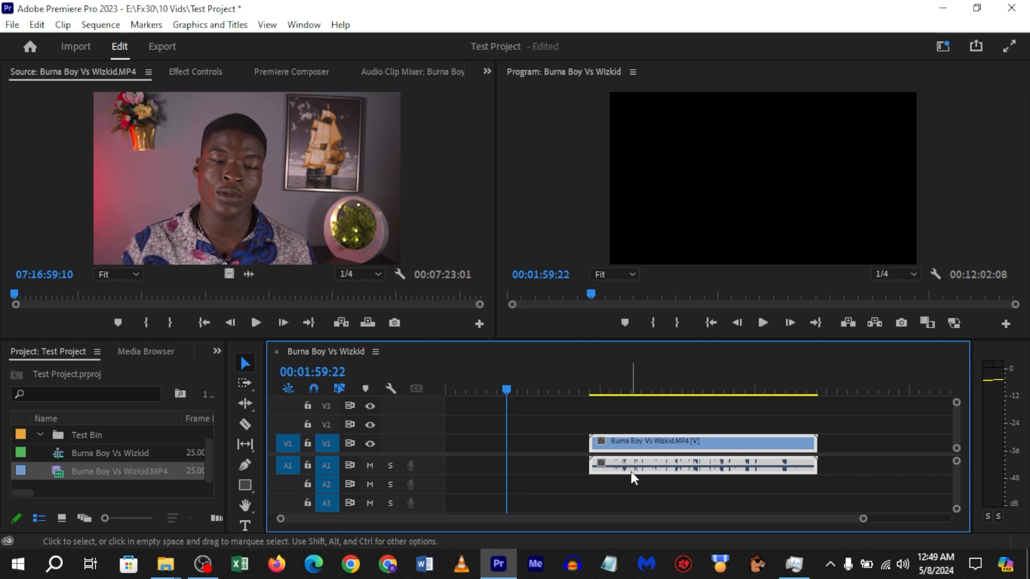
pyautogui.moveTo(632, 468); pyautogui.dragTo(460, 462)
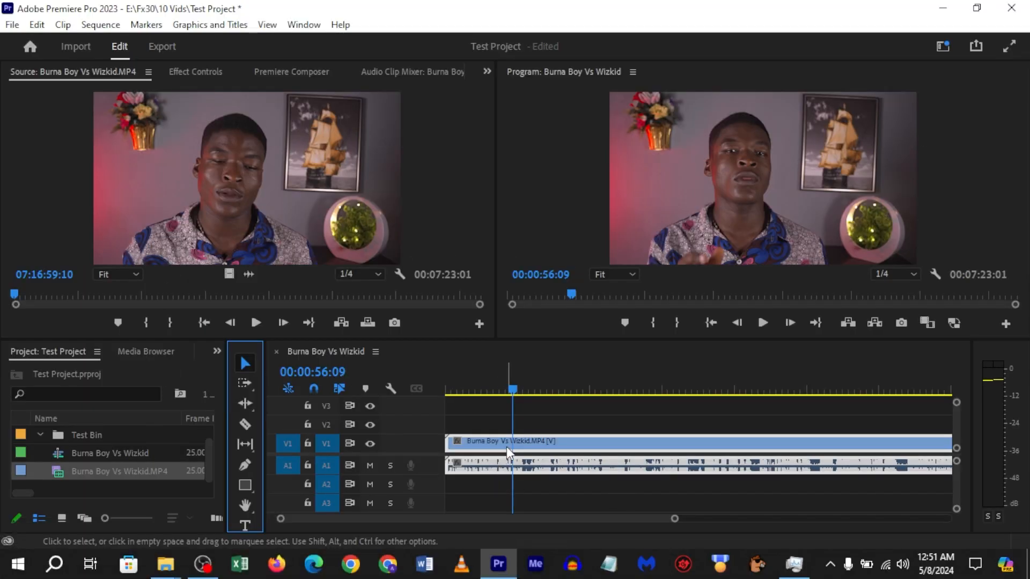
# Split the clip on V1 and A1 at 00:00:56:09 with the Razor tool.
pyautogui.moveTo(506, 446)
pyautogui.mouseDown()
pyautogui.moveTo(784, 451)
pyautogui.moveTo(506, 445)
pyautogui.mouseUp()
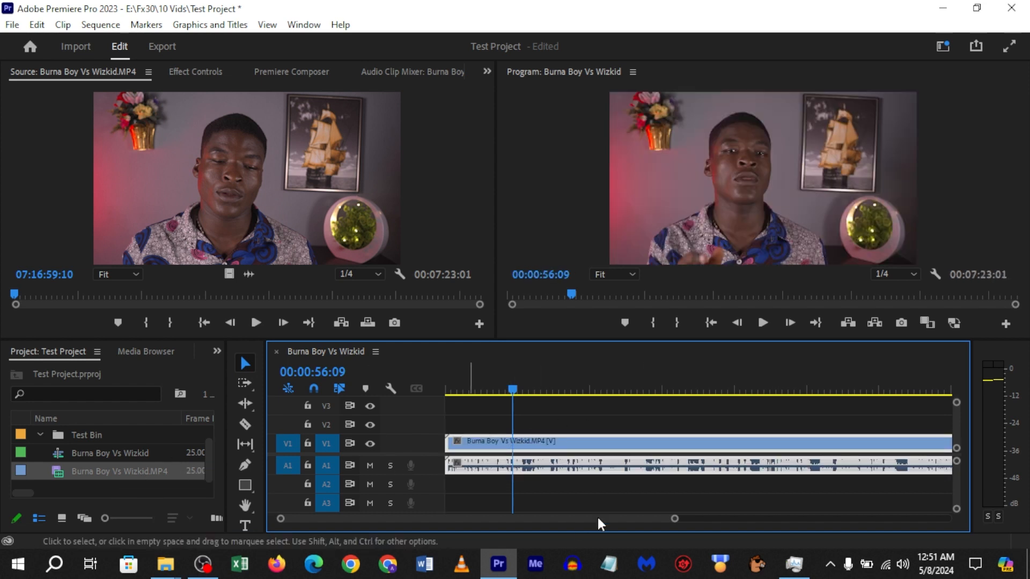
pyautogui.moveTo(674, 519); pyautogui.dragTo(885, 503)
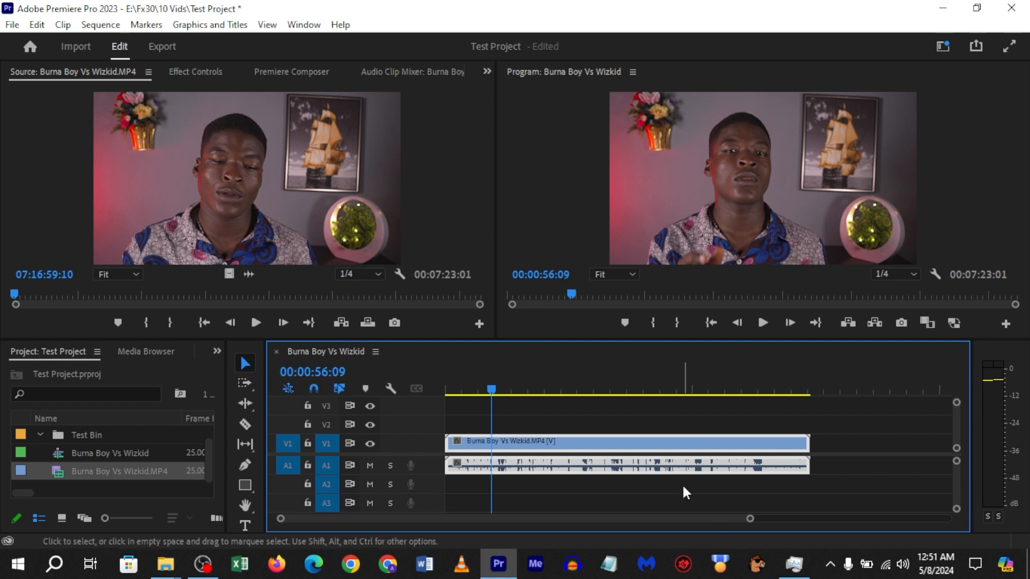
pyautogui.click(245, 364)
pyautogui.click(244, 425)
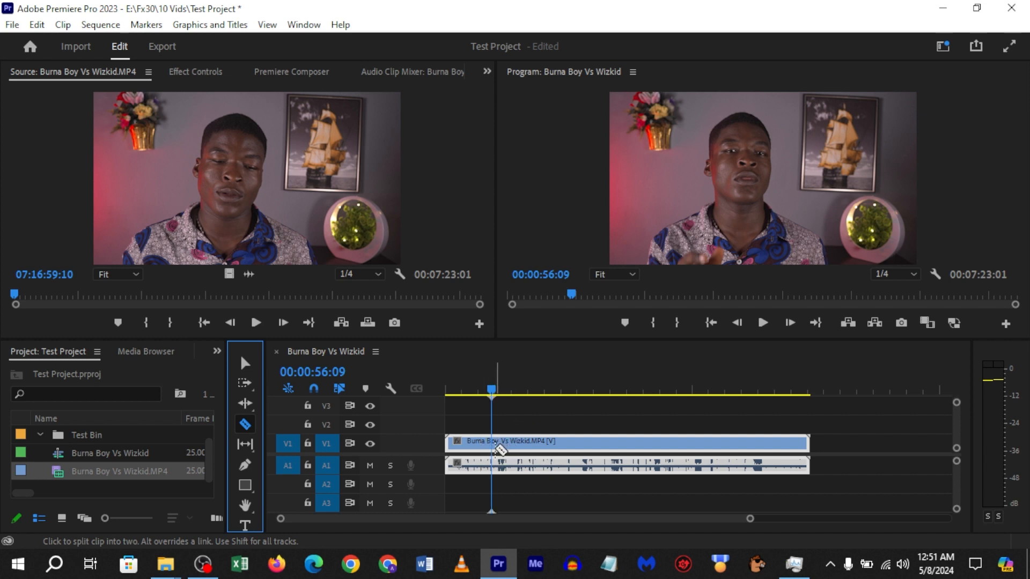
pyautogui.click(246, 364)
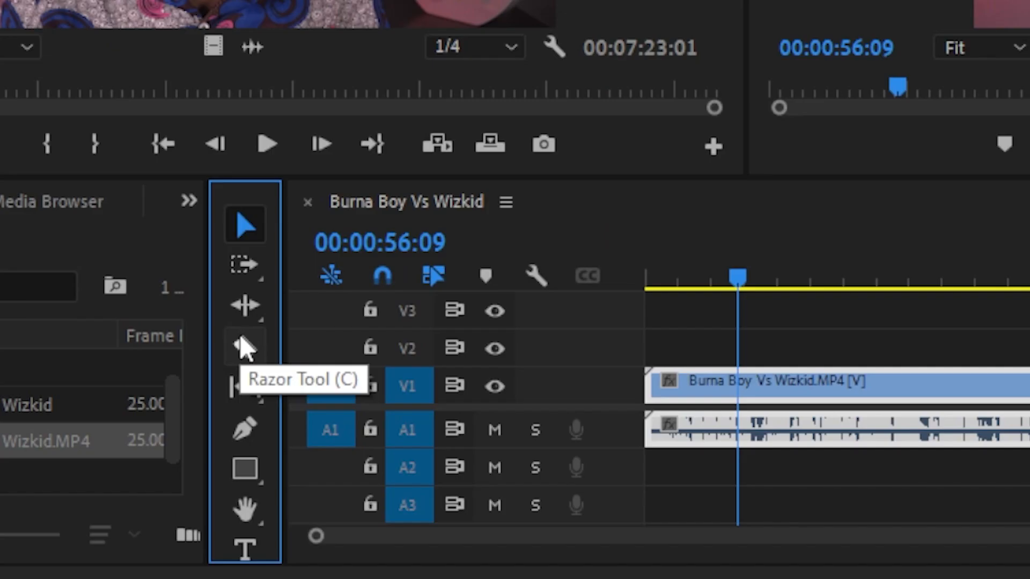
pyautogui.click(244, 349)
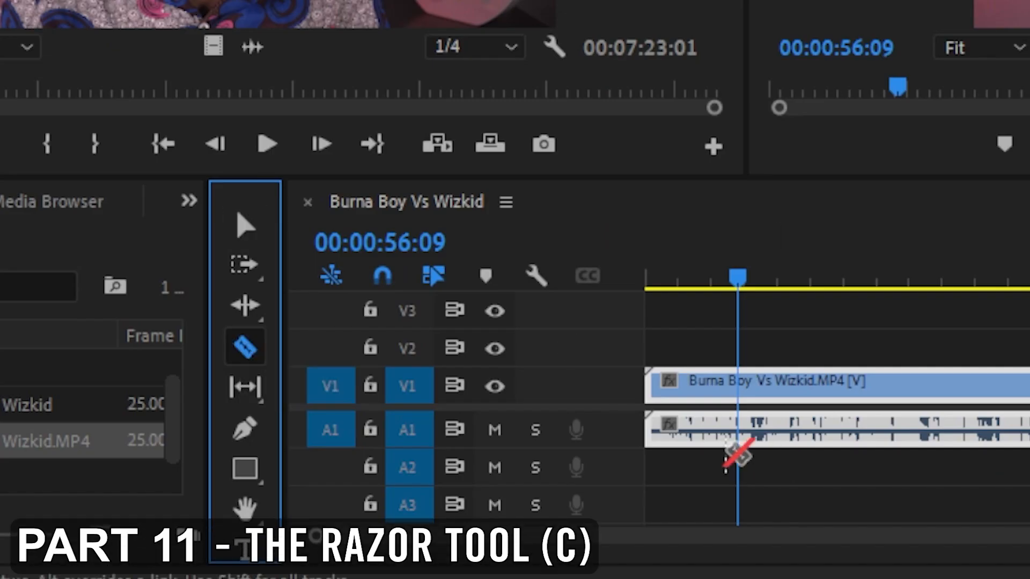
pyautogui.click(738, 392)
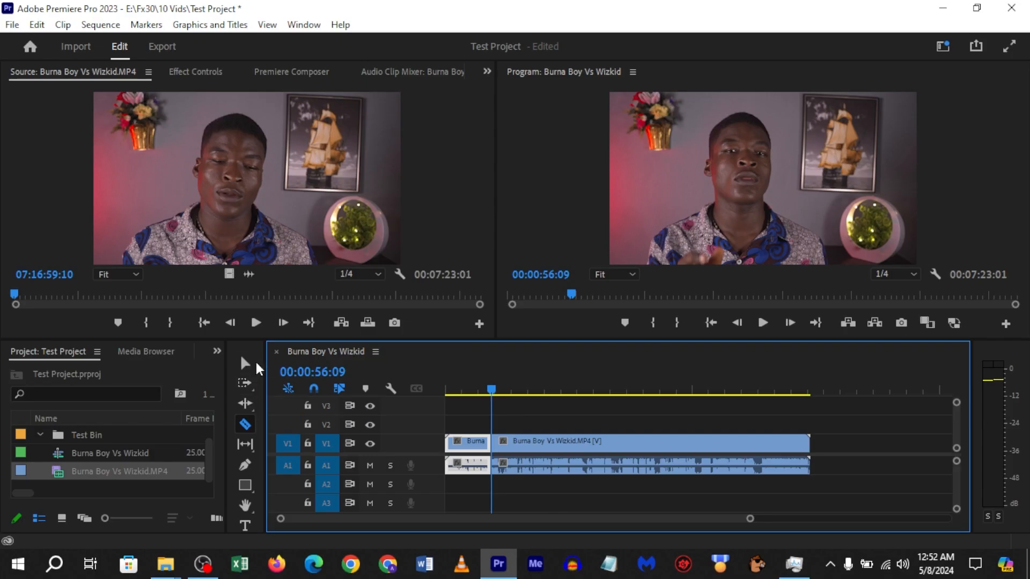
# Delete the clip segment before the cut with the Selection tool, leaving its gap open.
pyautogui.click(246, 364)
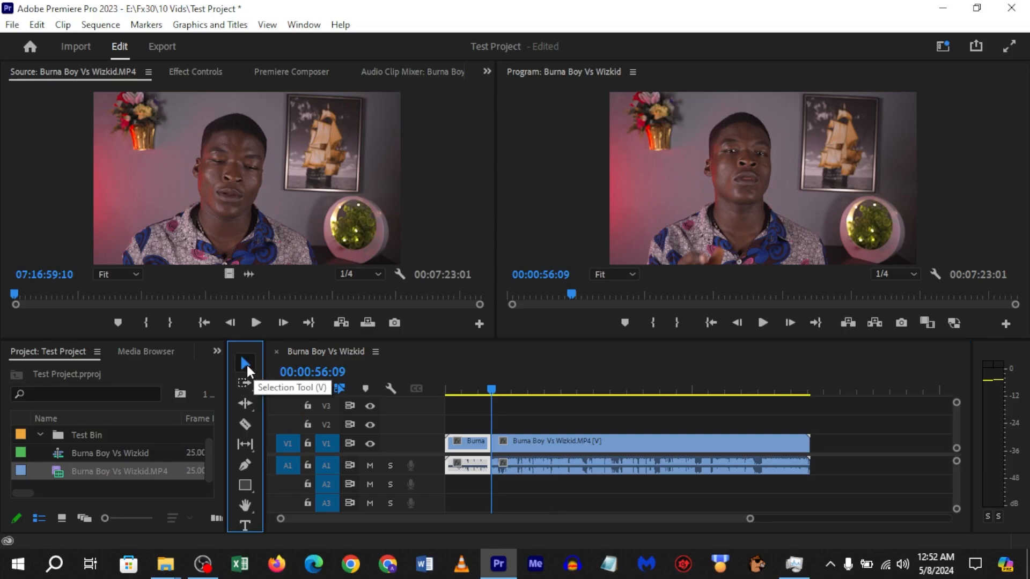
pyautogui.click(472, 442)
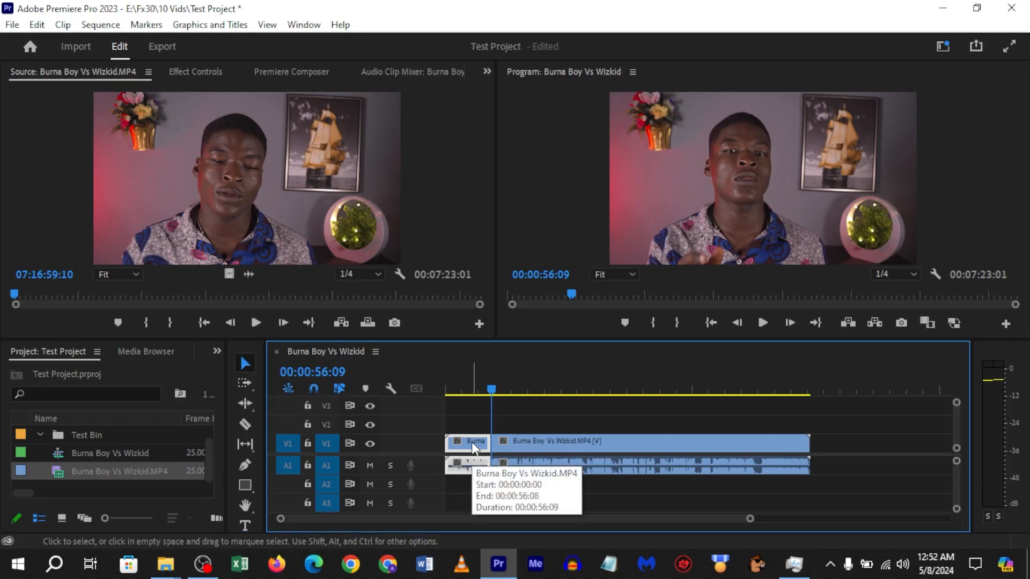
pyautogui.press('Delete')
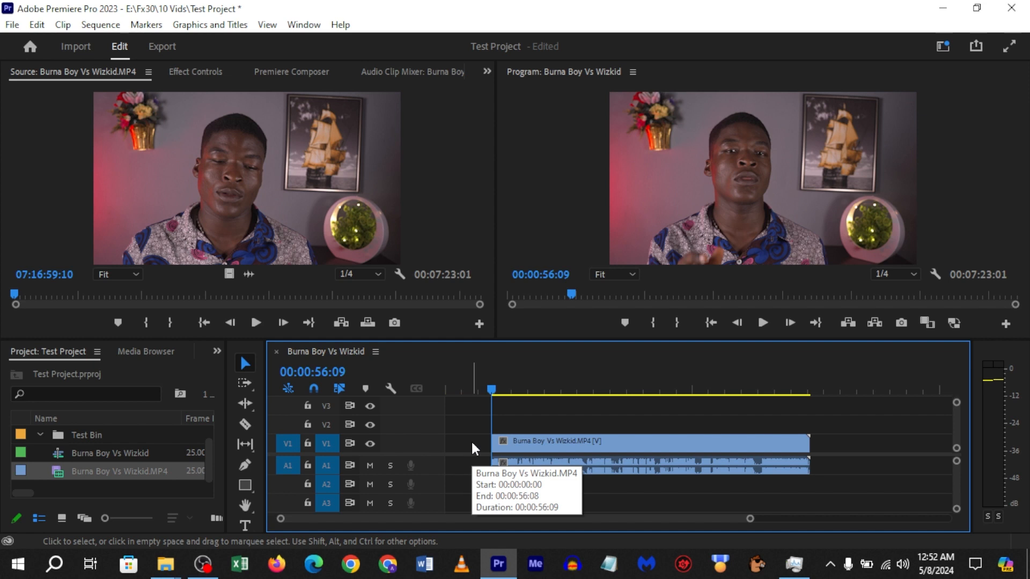
# Scrub through the empty gap before the remaining clip and remove it with Ripple Delete.
pyautogui.moveTo(495, 379); pyautogui.dragTo(454, 388)
pyautogui.click(468, 462)
pyautogui.click(468, 445)
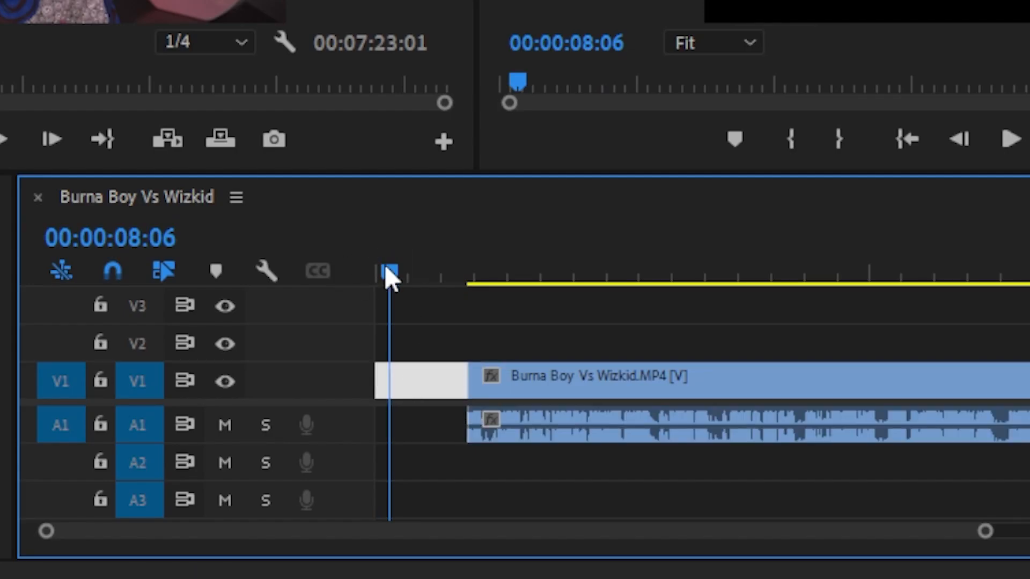
pyautogui.moveTo(385, 267); pyautogui.dragTo(418, 286)
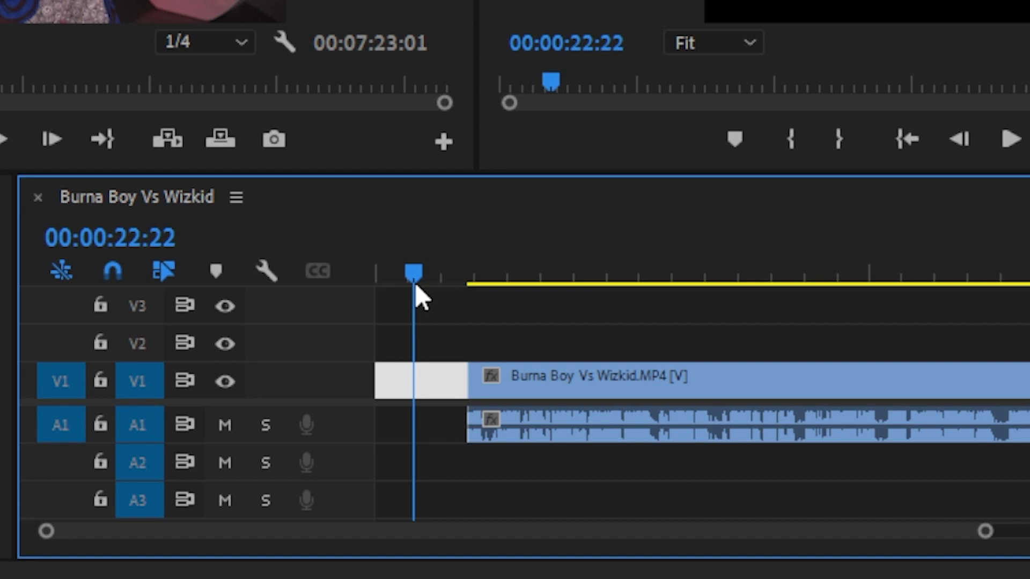
pyautogui.rightClick(424, 405)
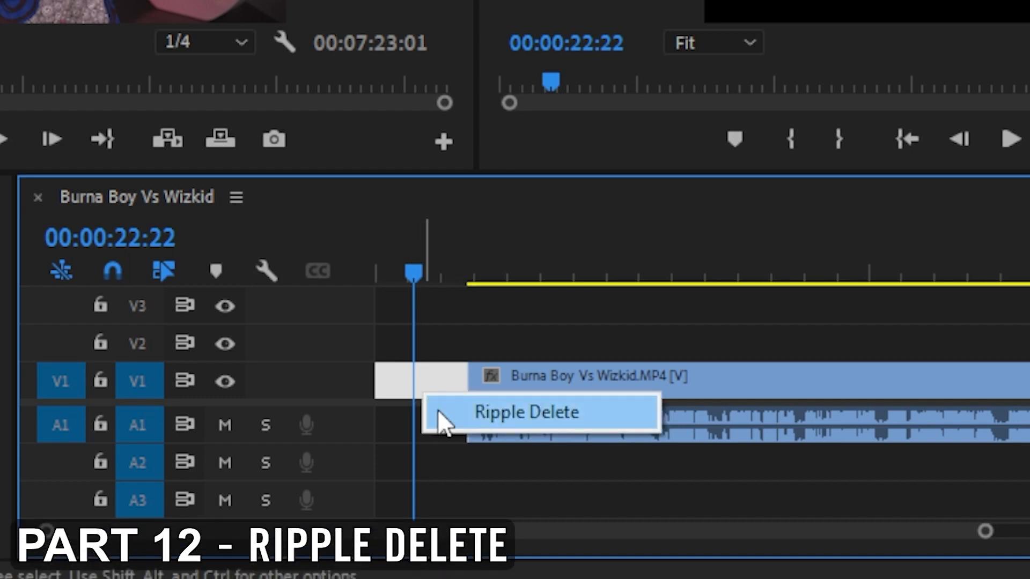
pyautogui.click(445, 415)
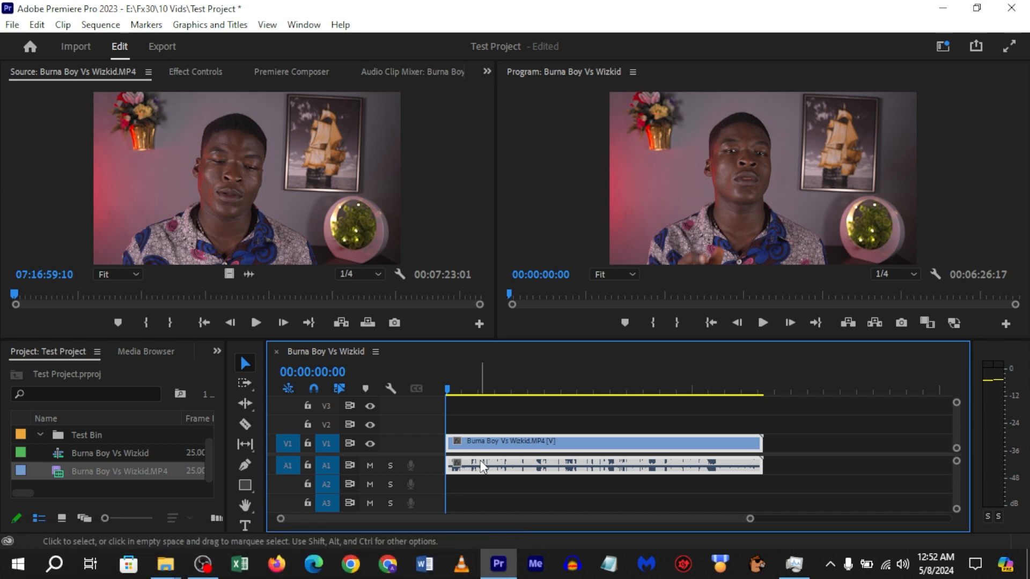
# Undo the ripple delete and the segment deletion, and move the playhead to the cut at 00:00:56:09.
pyautogui.hotkey('ctrl', 'z')
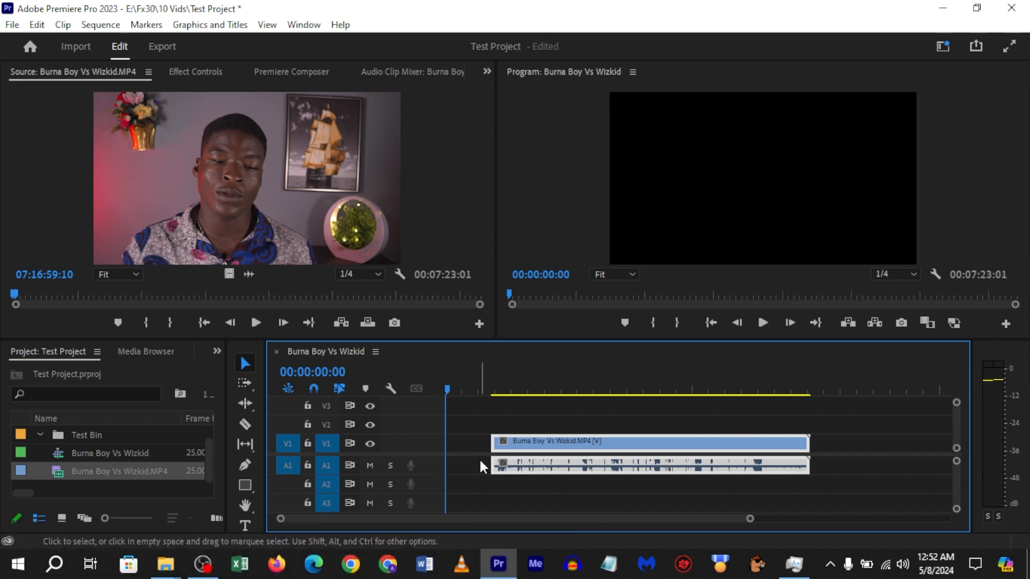
pyautogui.hotkey('ctrl', 'z')
pyautogui.press('Down')
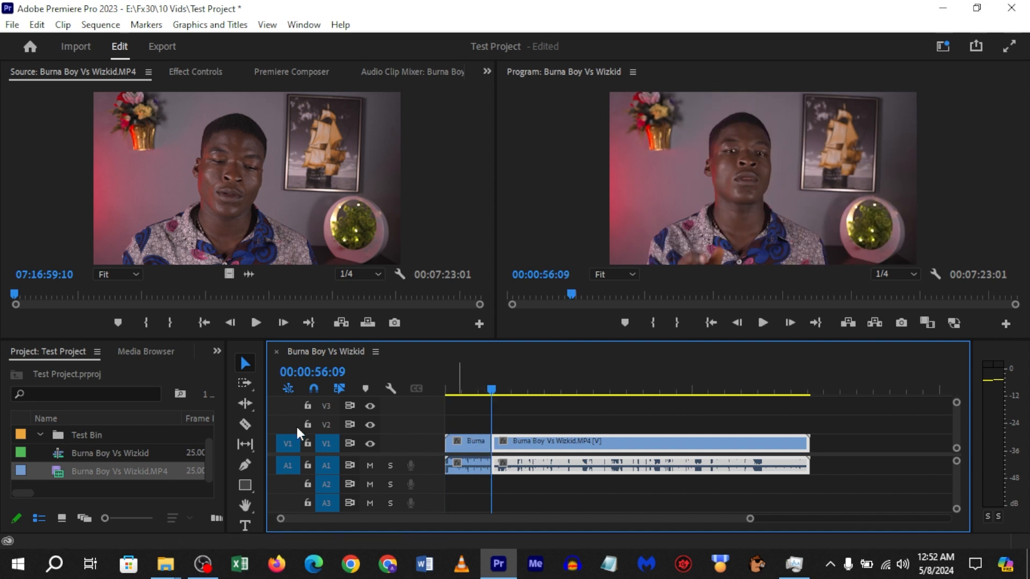
# Switch from the Razor tool to the Selection tool and delete the first segment, ending at the 00:00:56:09 cut.
pyautogui.click(247, 425)
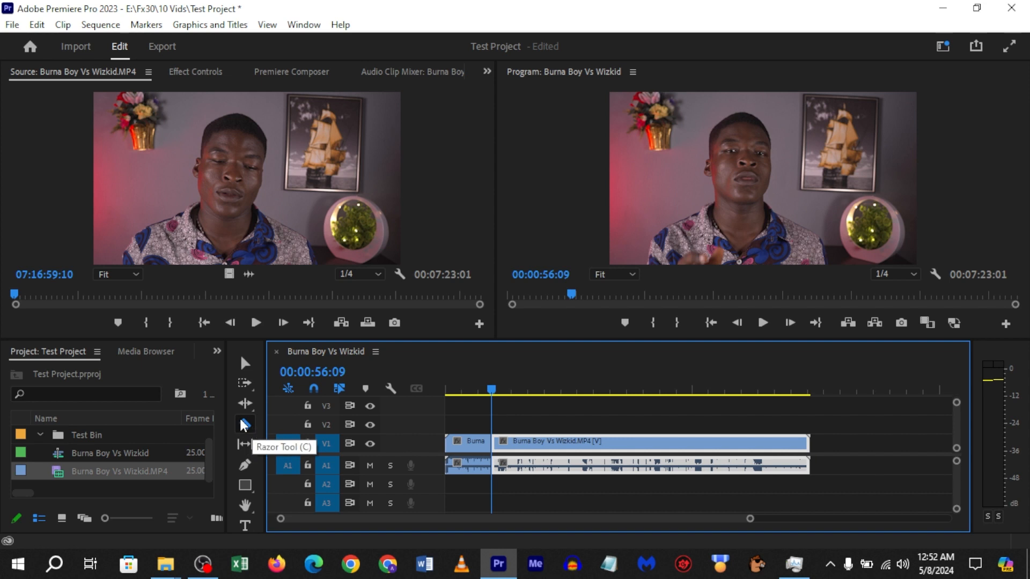
pyautogui.press('v')
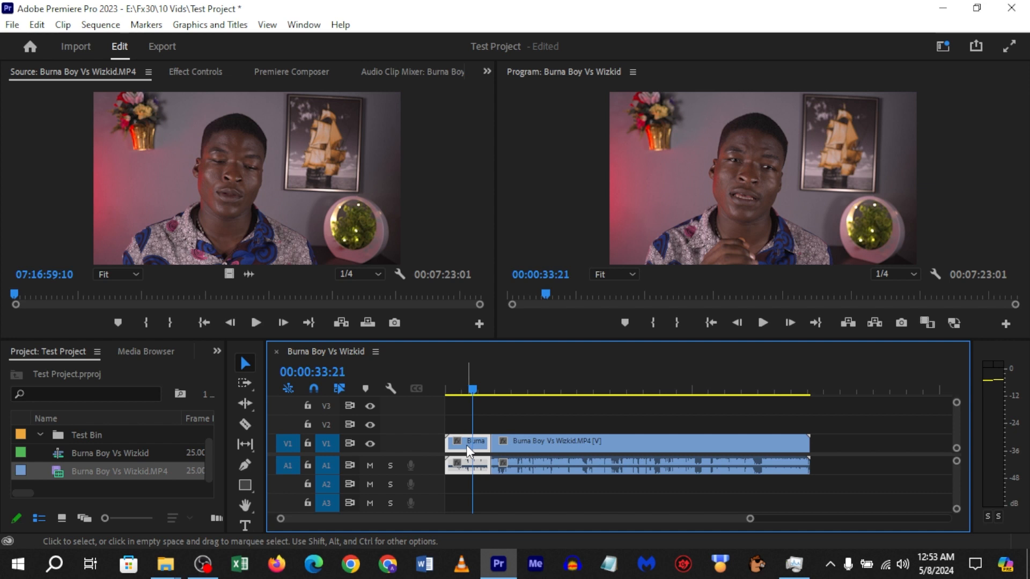
pyautogui.press('Down')
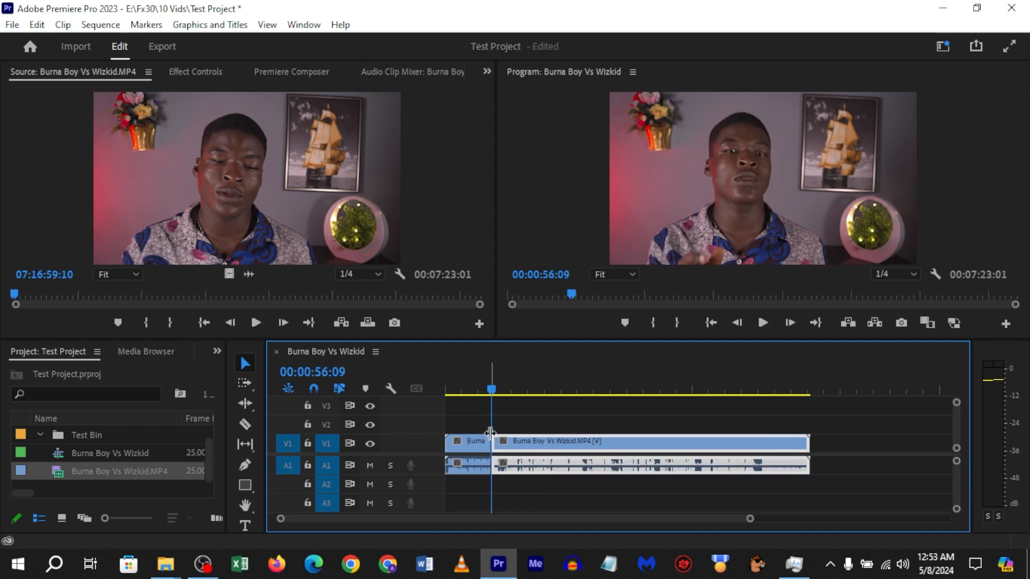
pyautogui.click(477, 446)
pyautogui.press('Delete')
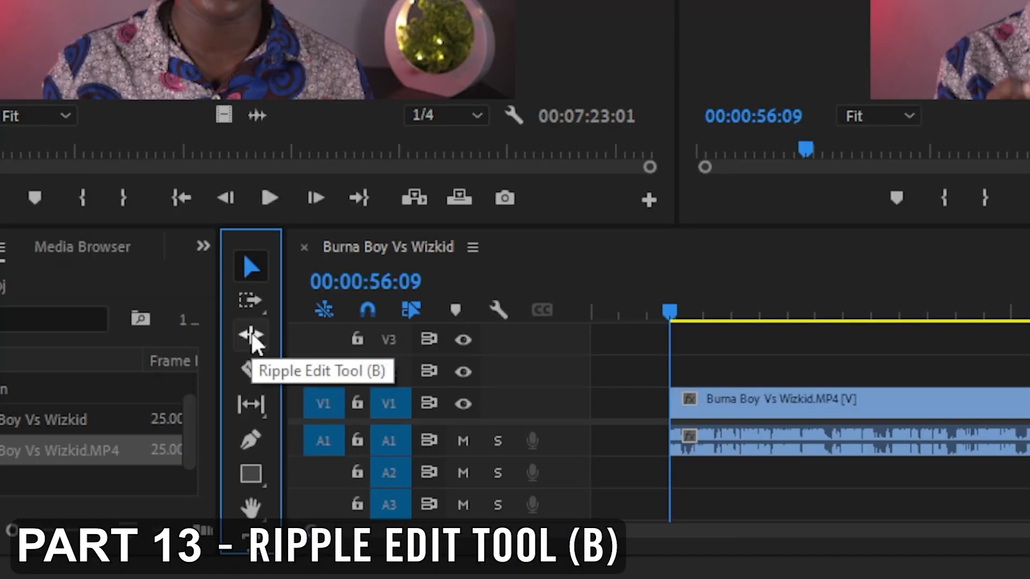
# Switch through the Ripple Edit, Rolling Edit and Rate Stretch tools, and return to the Ripple Edit tool.
pyautogui.click(251, 336)
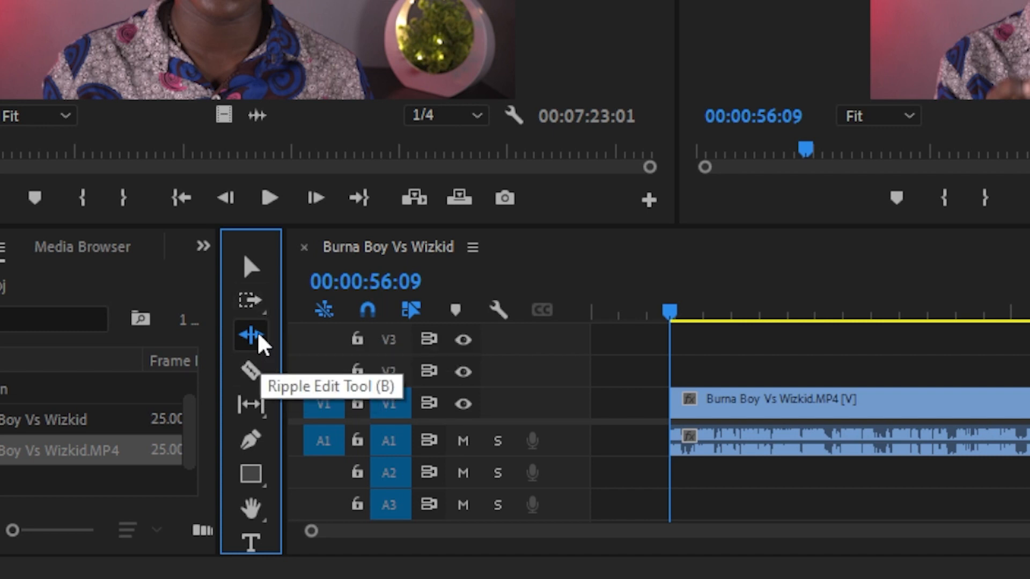
pyautogui.press('n')
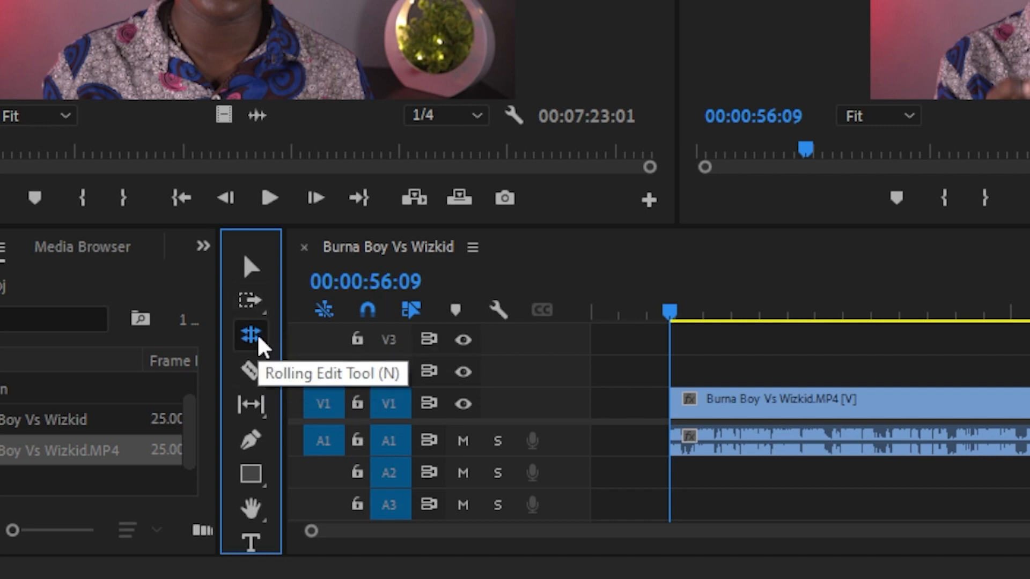
pyautogui.press('r')
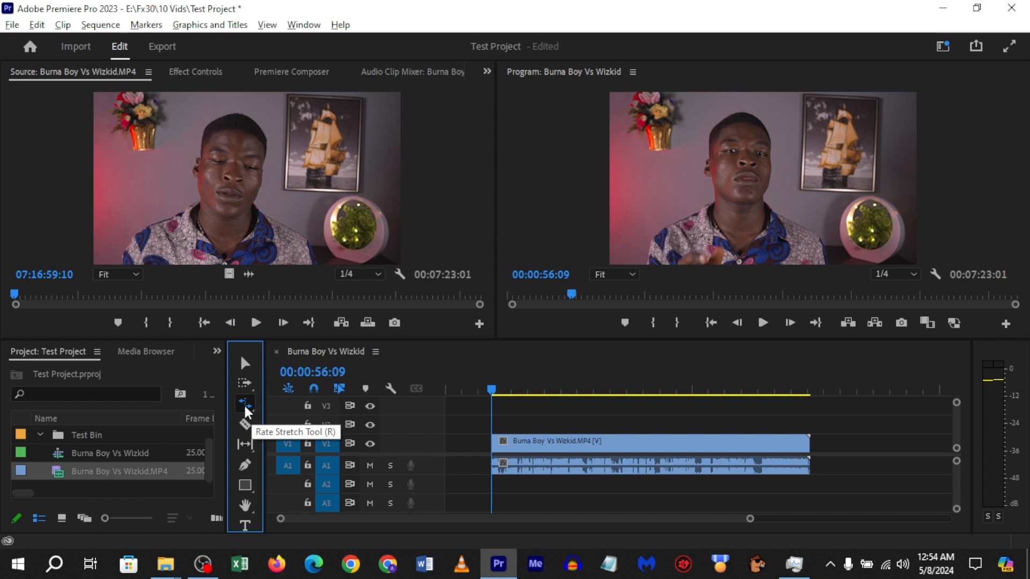
pyautogui.press('b')
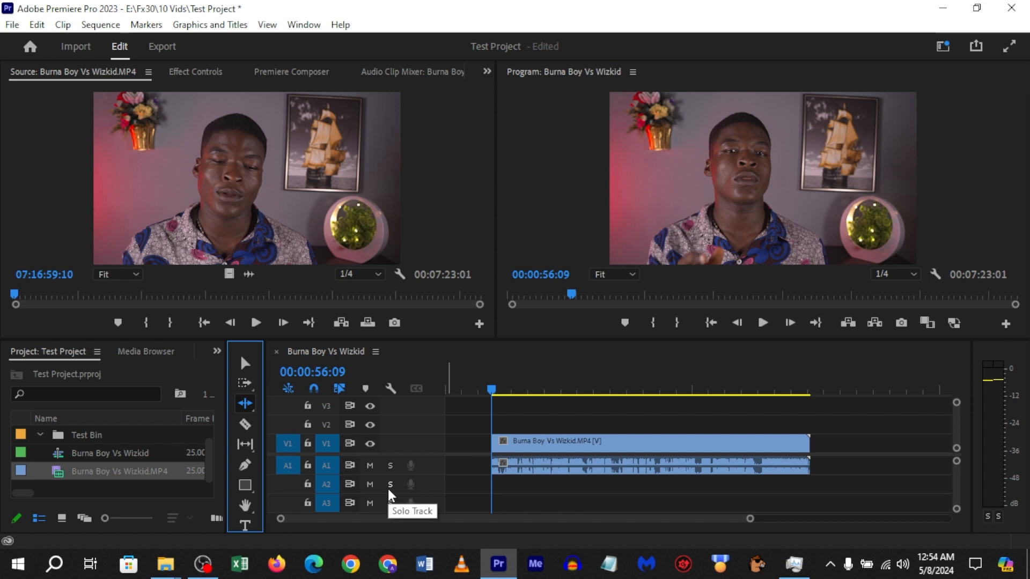
# Undo the deletion of the first segment and the razor cut.
pyautogui.hotkey('ctrl', 'z')
pyautogui.hotkey('ctrl', 'z')
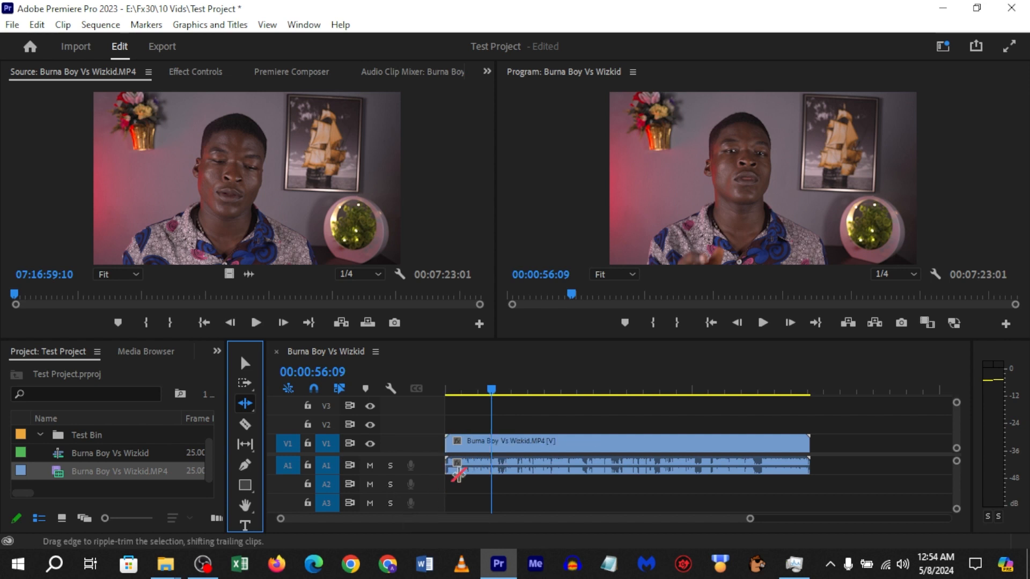
# Trim the clip's beginning to the playhead at 00:00:56:09 and move the trimmed clip to the sequence start.
pyautogui.click(451, 454)
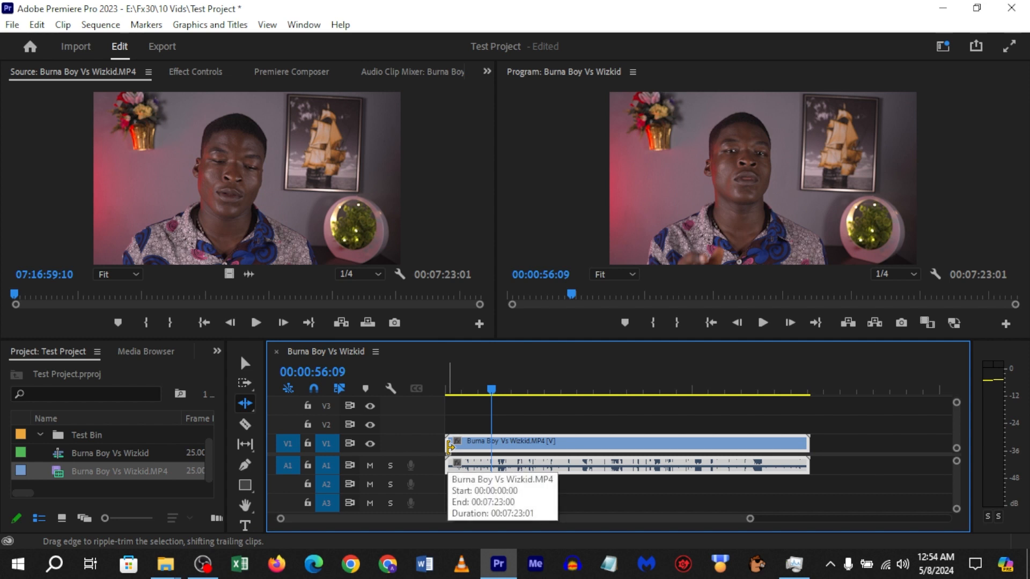
pyautogui.press('e')
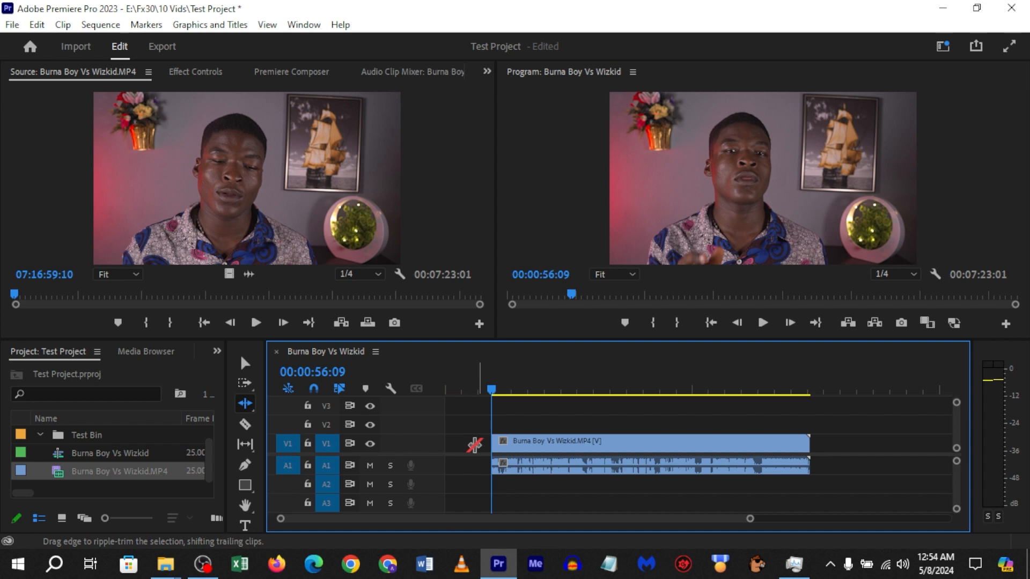
pyautogui.press('v')
pyautogui.moveTo(550, 439); pyautogui.dragTo(491, 443)
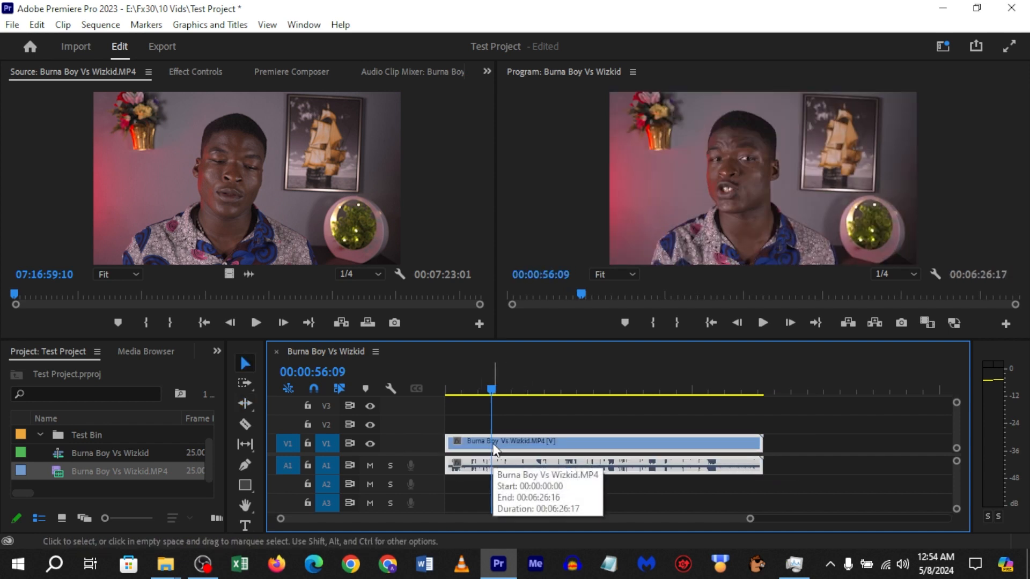
# Undo the trim of the clip's beginning and its move to the sequence start.
pyautogui.hotkey('ctrl', 'z')
pyautogui.hotkey('ctrl', 'z')
pyautogui.hotkey('ctrl', 'z')
# Cut the clip at 00:00:56:09, delete the first segment and move the remaining part to the sequence start.
pyautogui.click(488, 448)
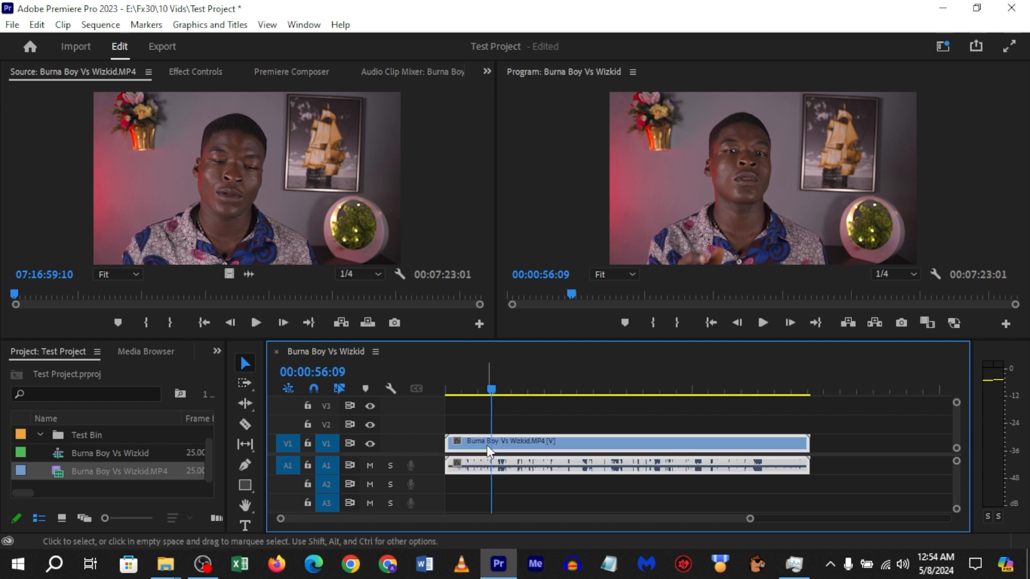
pyautogui.hotkey('ctrl', 'k')
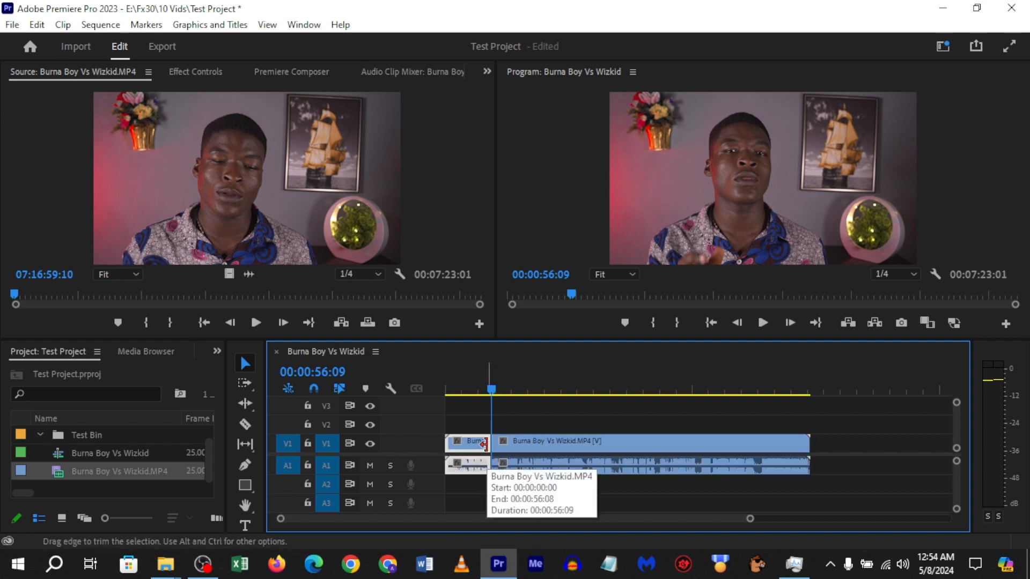
pyautogui.press('Delete')
pyautogui.moveTo(538, 442); pyautogui.dragTo(469, 443)
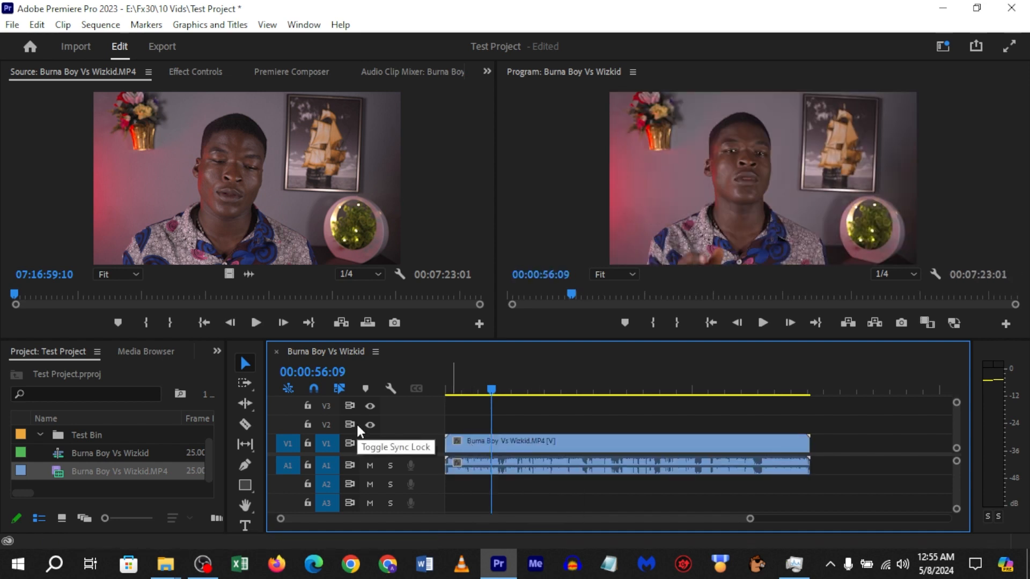
# Ripple-trim the clip's beginning to the playhead at 00:00:56:09 with the Ripple Edit tool.
pyautogui.click(245, 405)
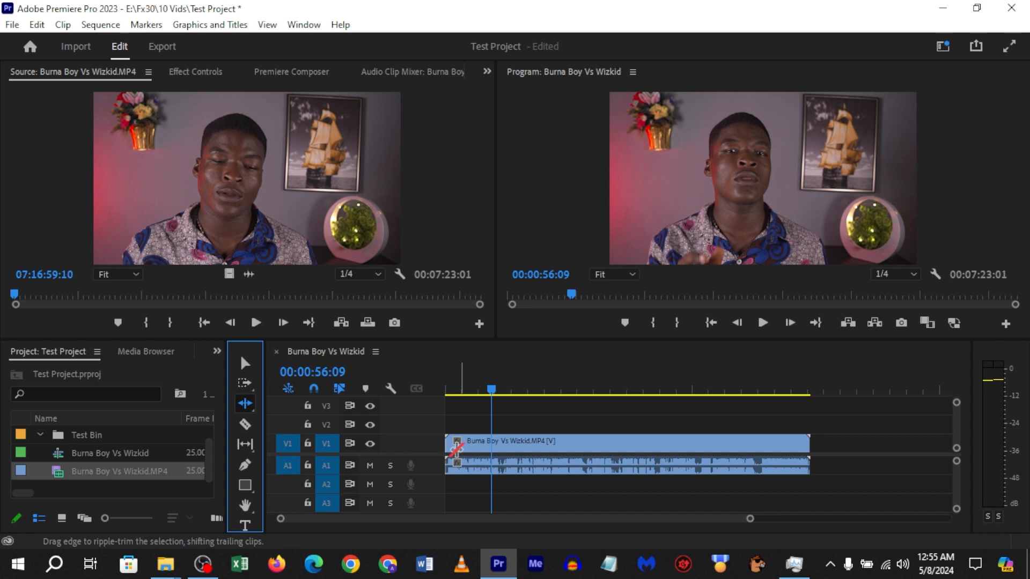
pyautogui.click(452, 448)
pyautogui.moveTo(454, 440); pyautogui.dragTo(493, 460)
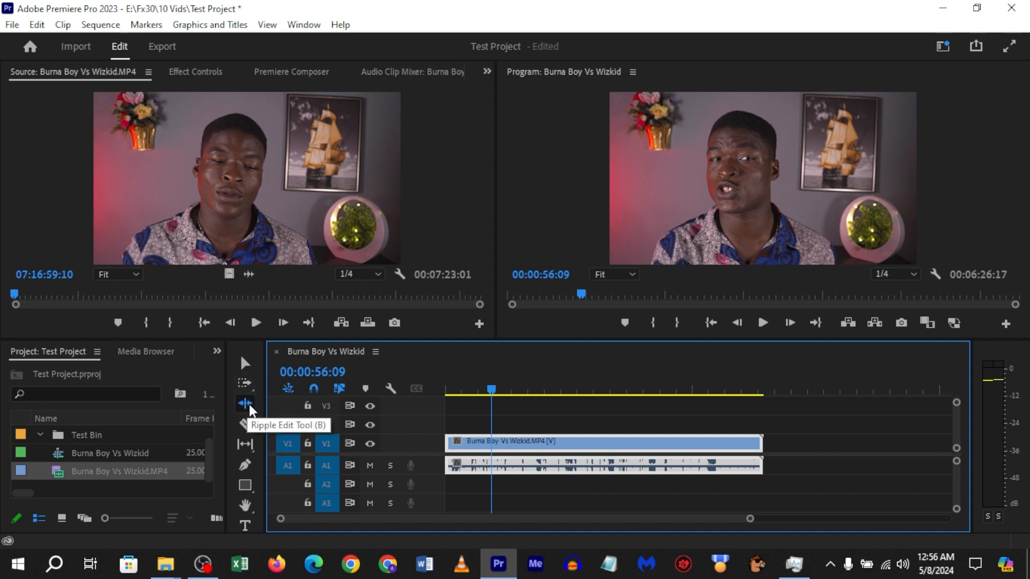
# Slow the clip to about 45.97% by stretching its end outward with the Rate Stretch tool, and play part of it.
pyautogui.click(250, 409)
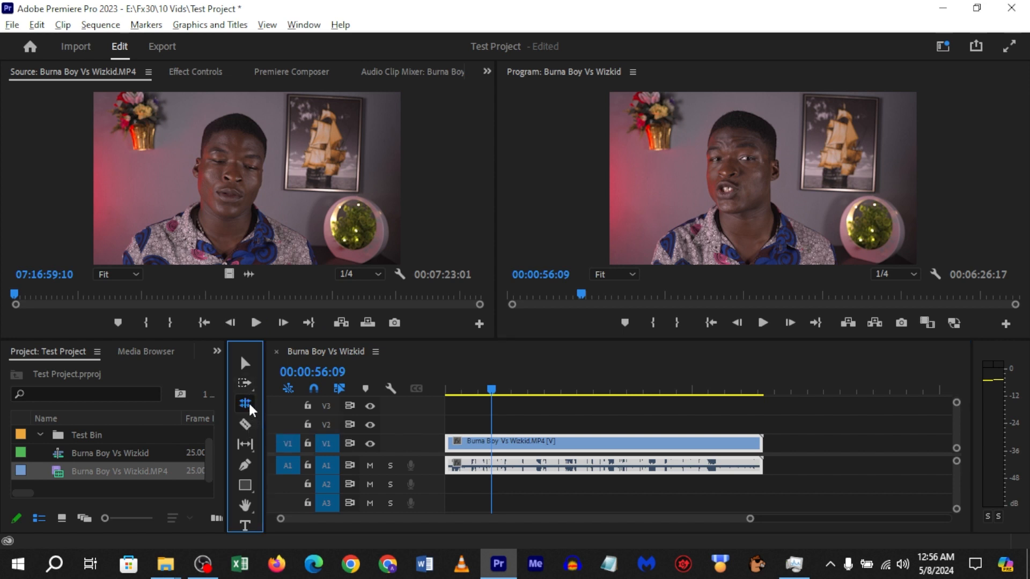
pyautogui.click(248, 367)
pyautogui.press('n')
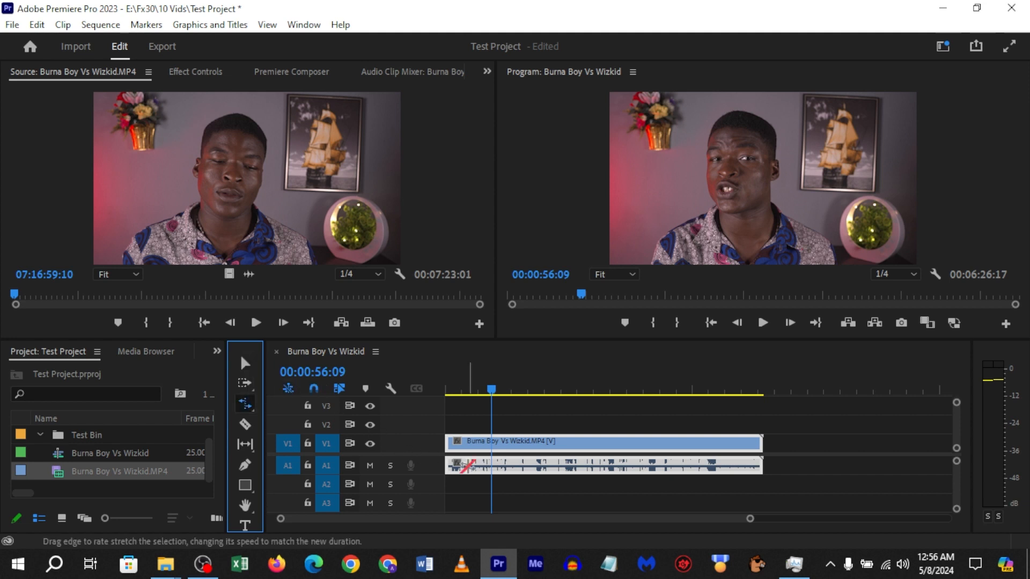
pyautogui.moveTo(749, 519); pyautogui.dragTo(833, 519)
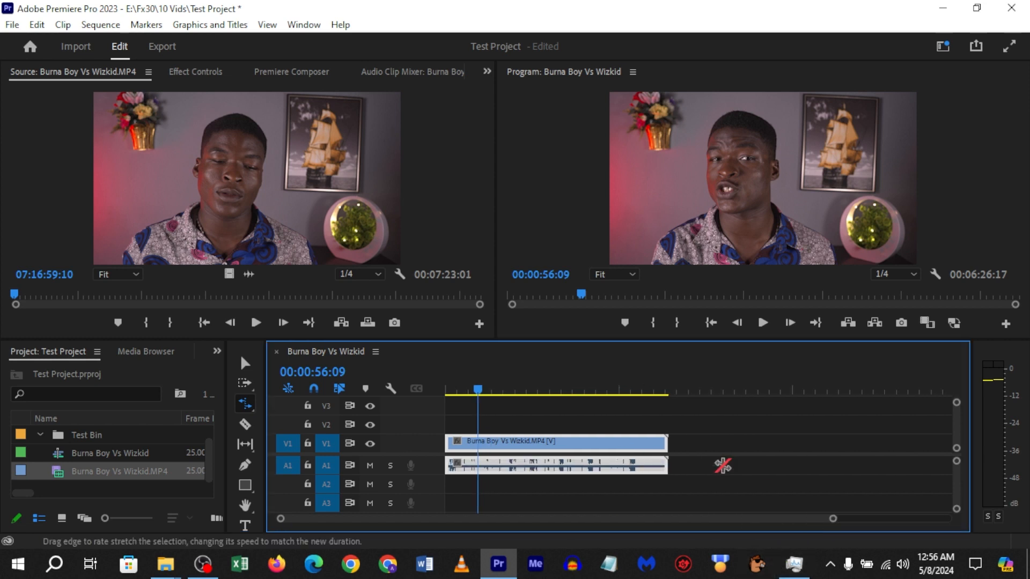
pyautogui.moveTo(670, 445); pyautogui.dragTo(833, 465)
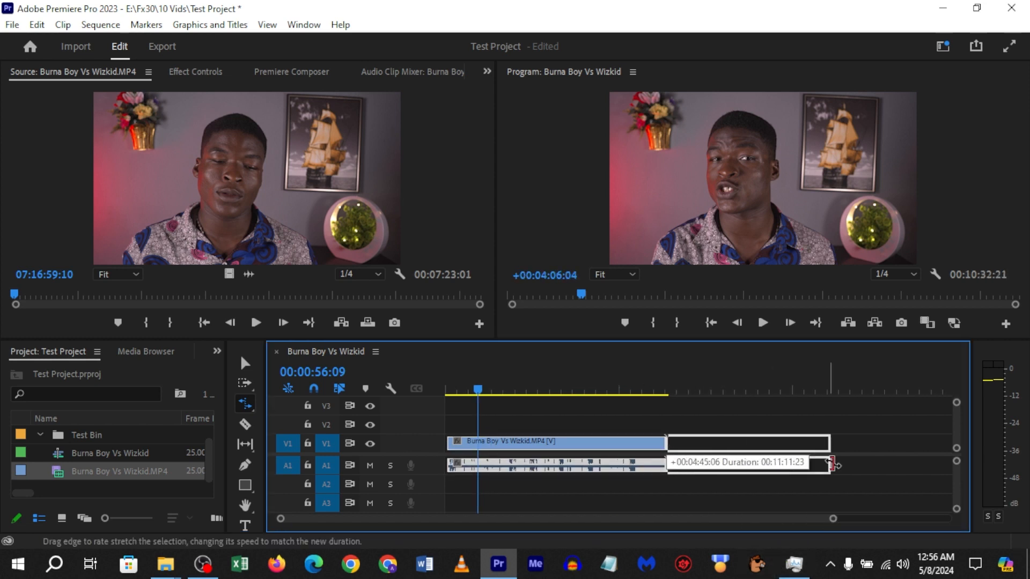
pyautogui.moveTo(913, 467); pyautogui.dragTo(931, 464)
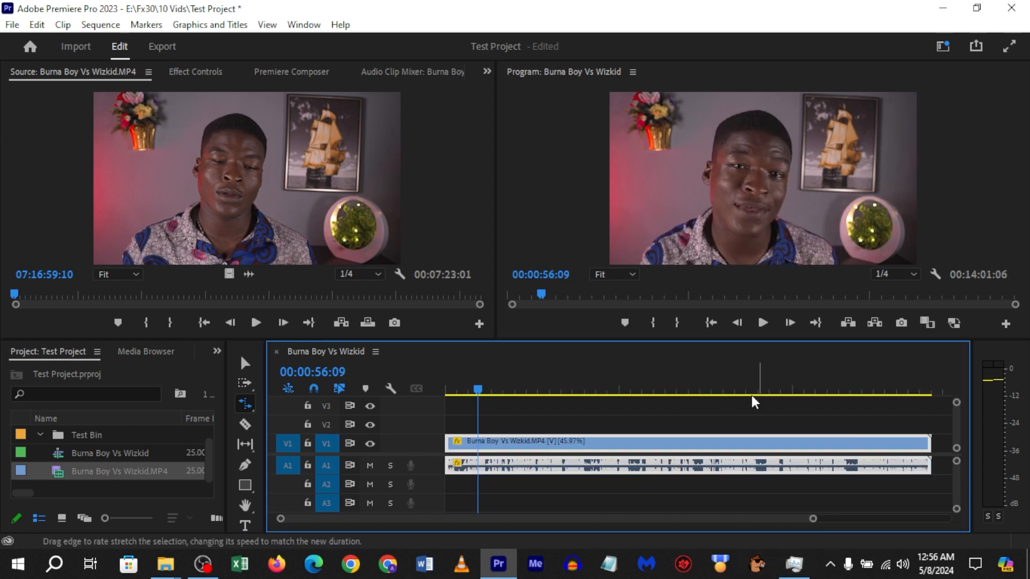
pyautogui.click(763, 322)
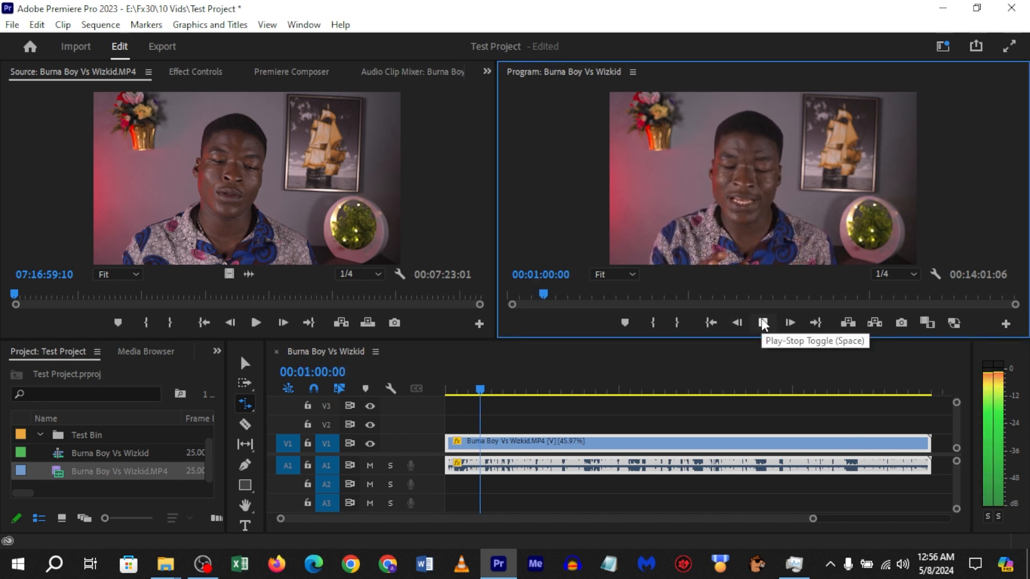
pyautogui.click(763, 323)
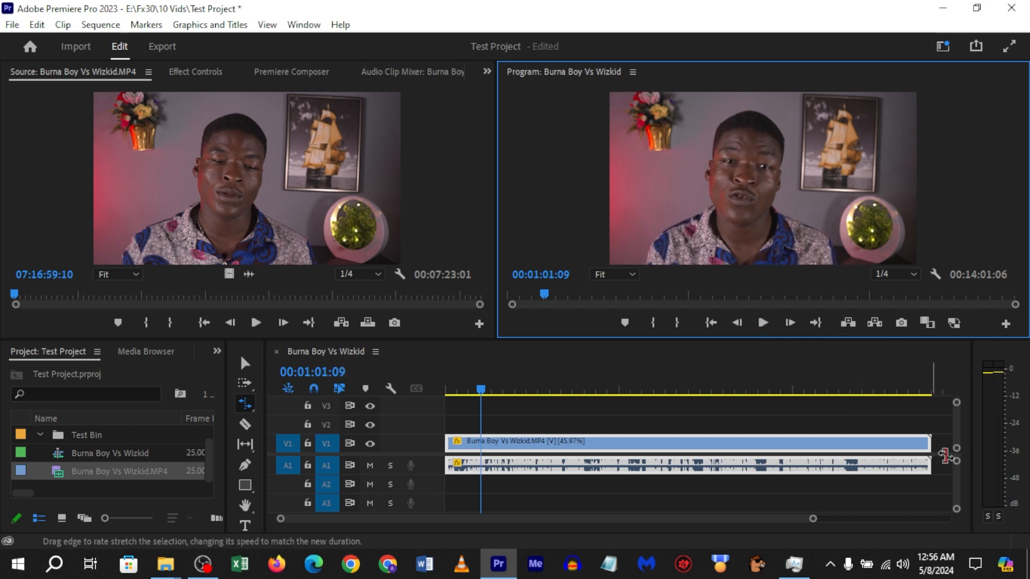
# Speed the clip up by rate-stretching its end inward to a duration of about 00:03:08:17, and play part of it.
pyautogui.moveTo(929, 447); pyautogui.dragTo(552, 453)
pyautogui.click(761, 322)
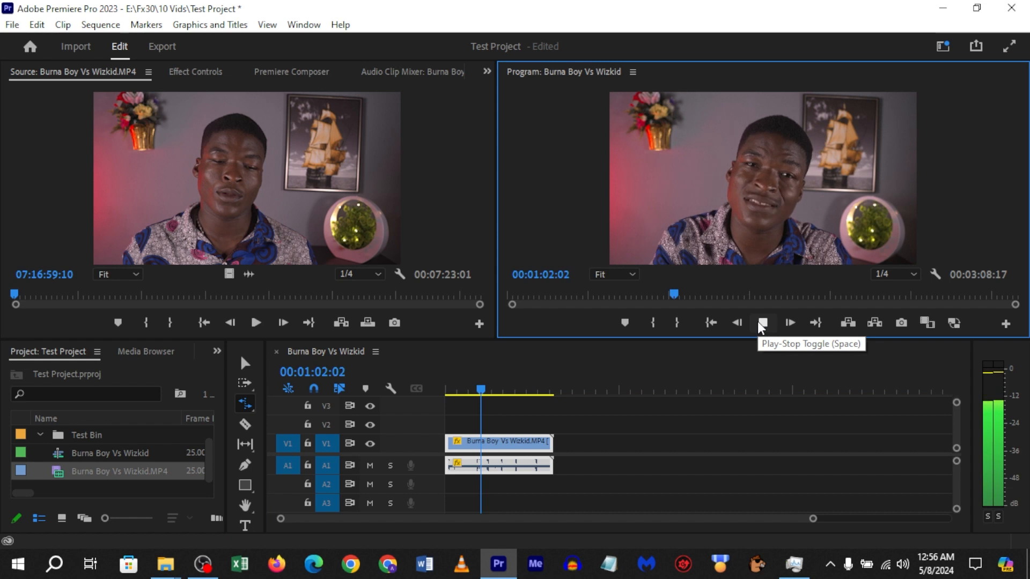
pyautogui.click(760, 323)
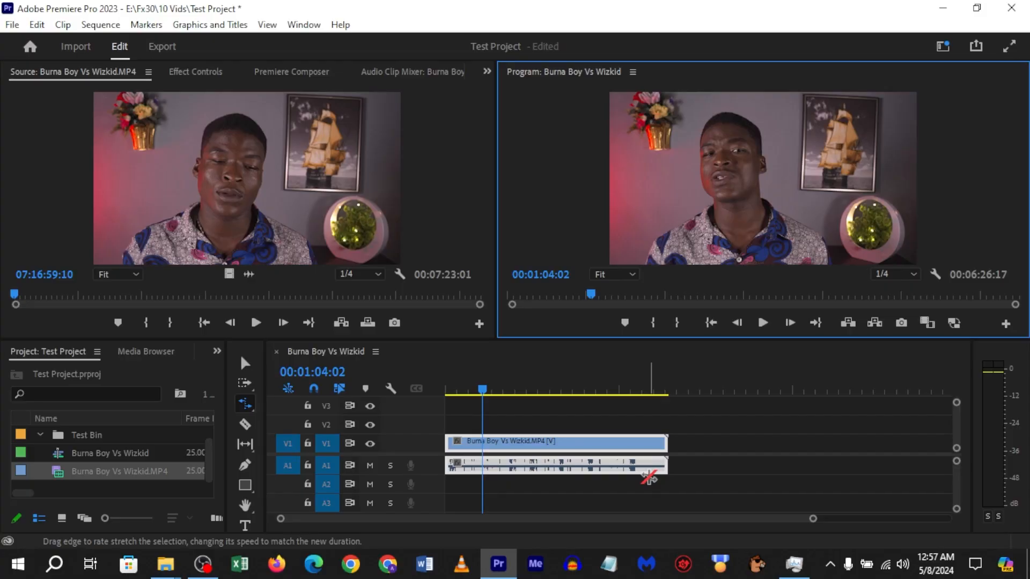
# Return to the Selection tool and set the clip's speed to 40% in its Speed/Duration settings.
pyautogui.press('v')
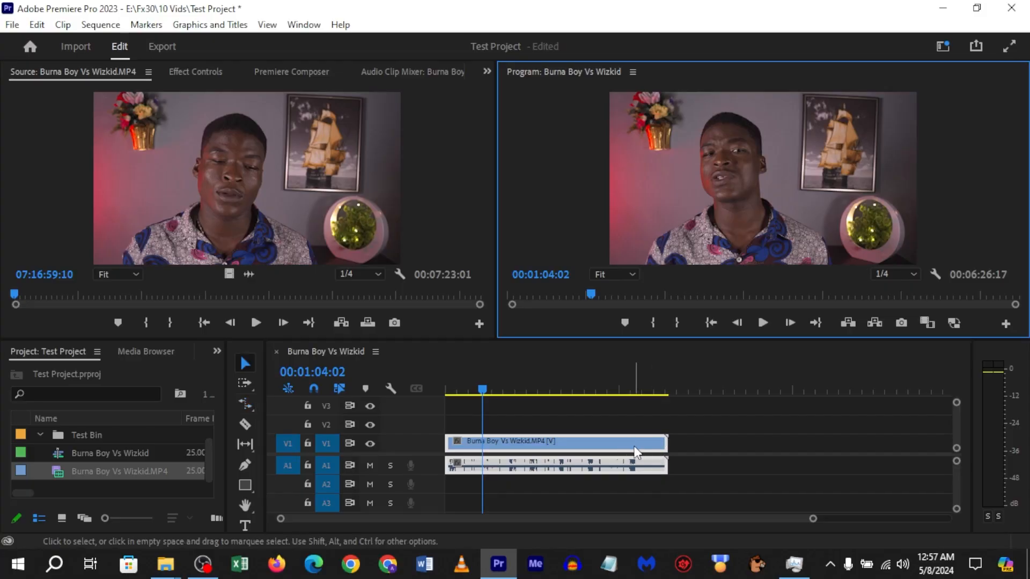
pyautogui.rightClick(636, 451)
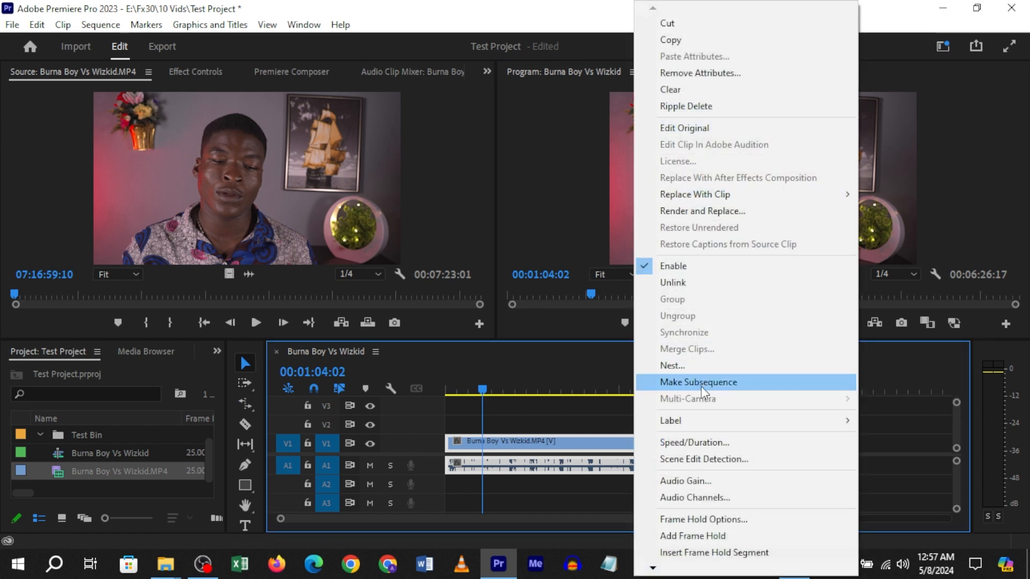
pyautogui.click(709, 441)
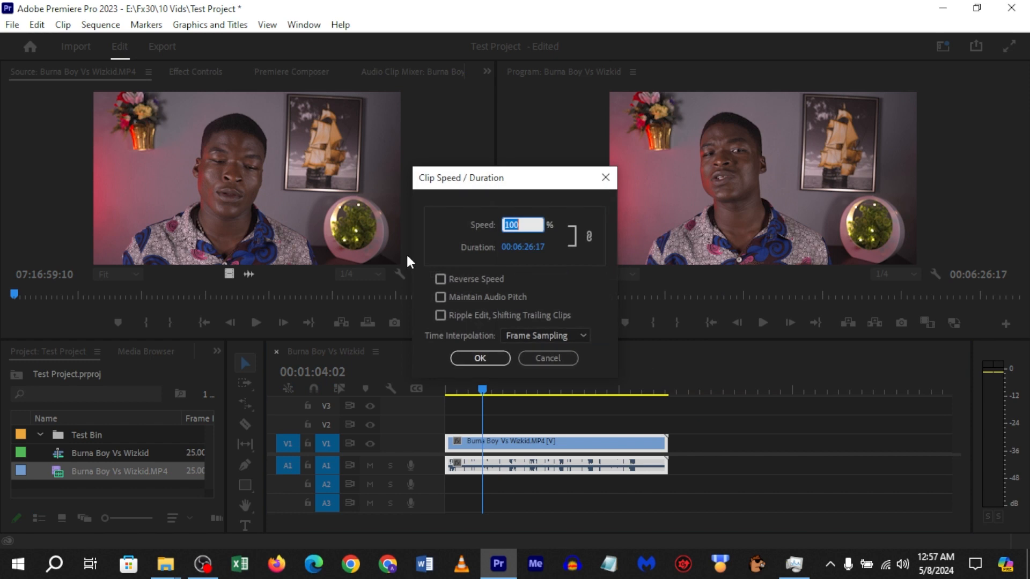
pyautogui.click(440, 254)
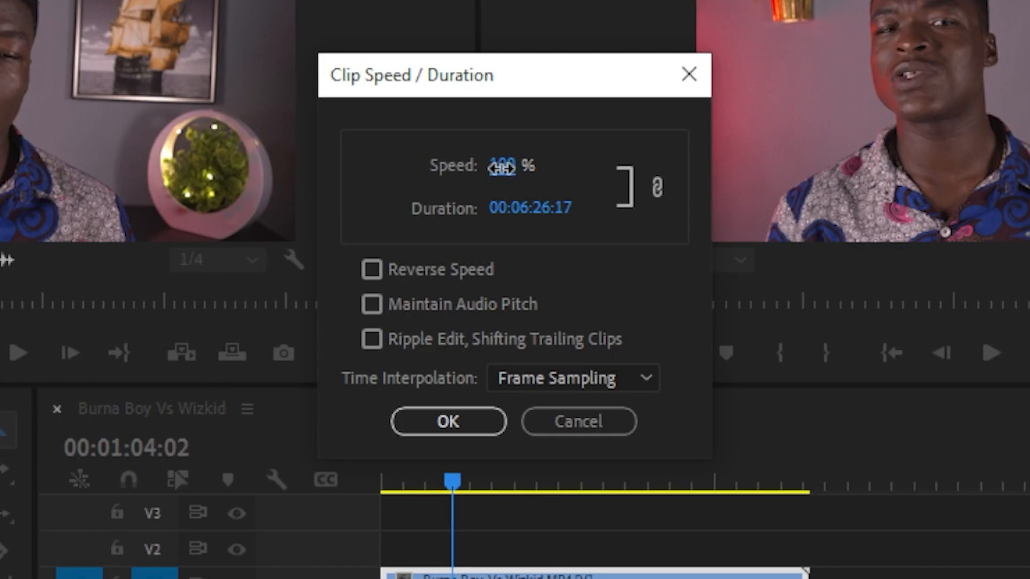
pyautogui.moveTo(501, 168); pyautogui.dragTo(550, 163)
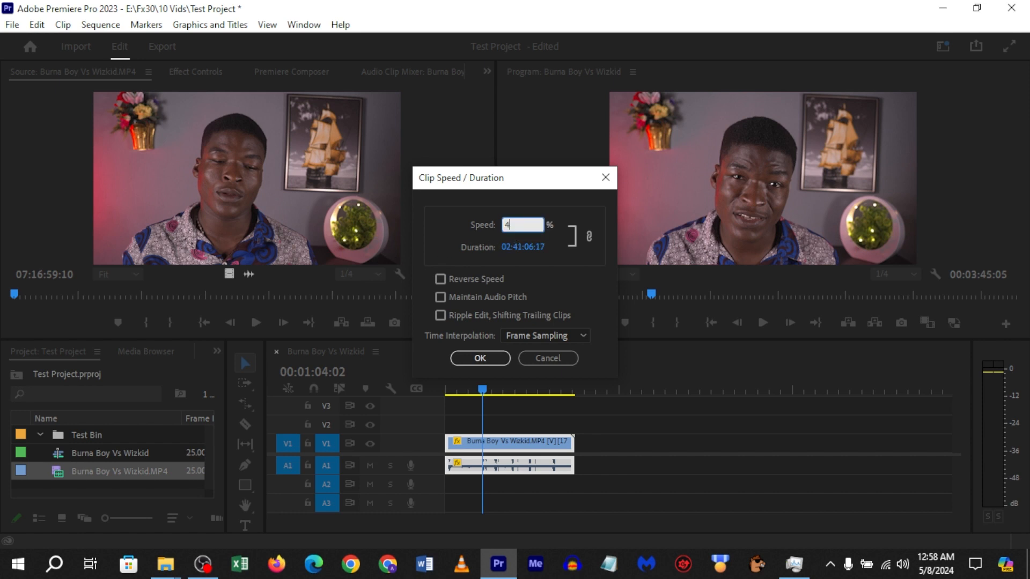
pyautogui.press('Return')
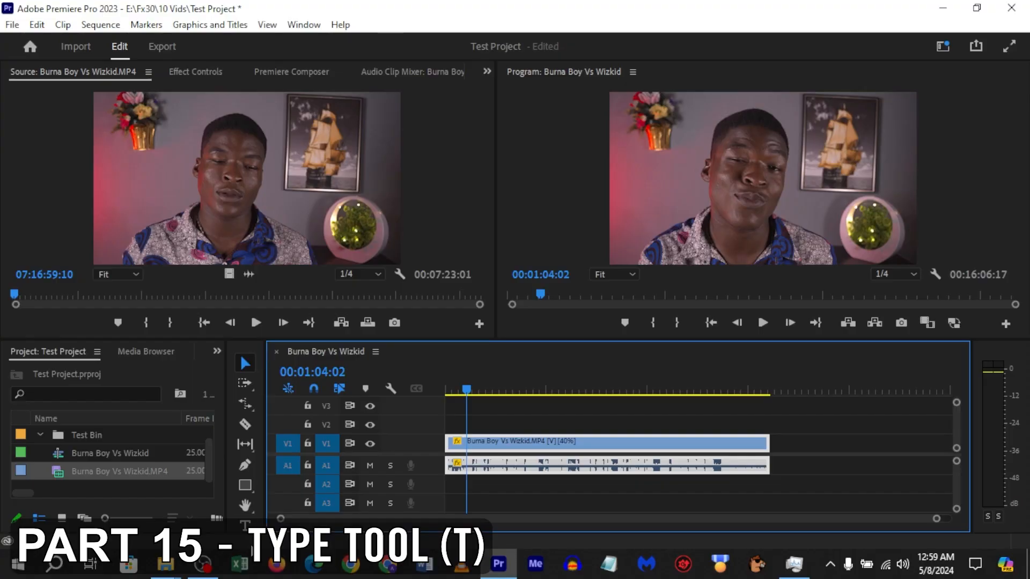
# Add the text TEST over the speaker's shoulder in the program frame with the Type tool at 00:01:04:02.
pyautogui.click(244, 523)
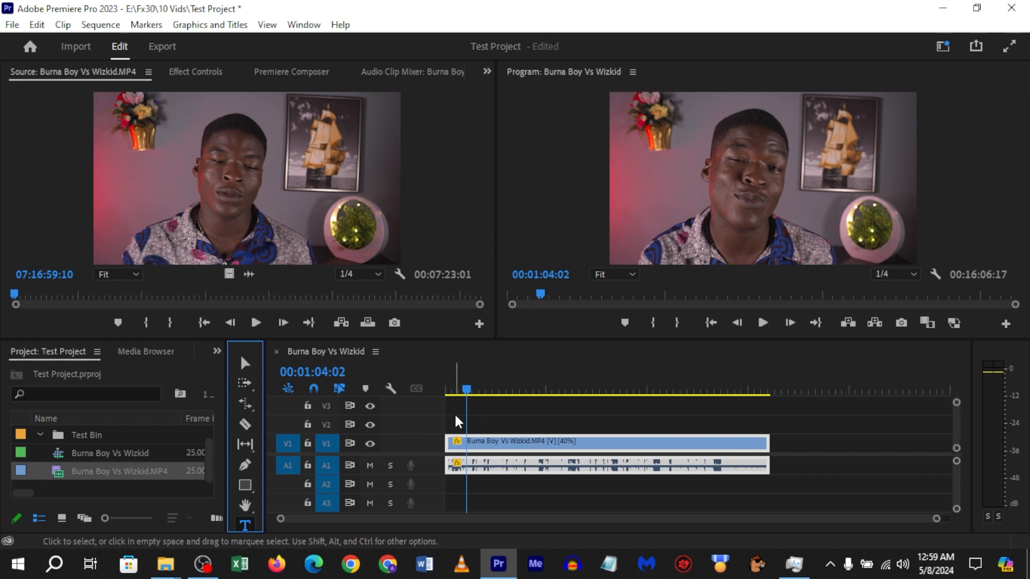
pyautogui.click(677, 235)
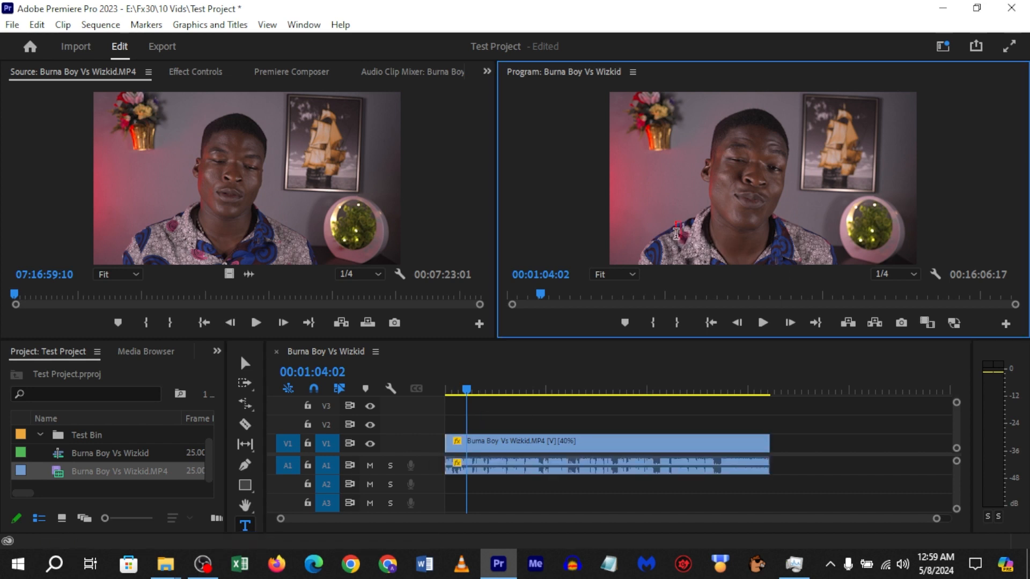
pyautogui.write('TEST')
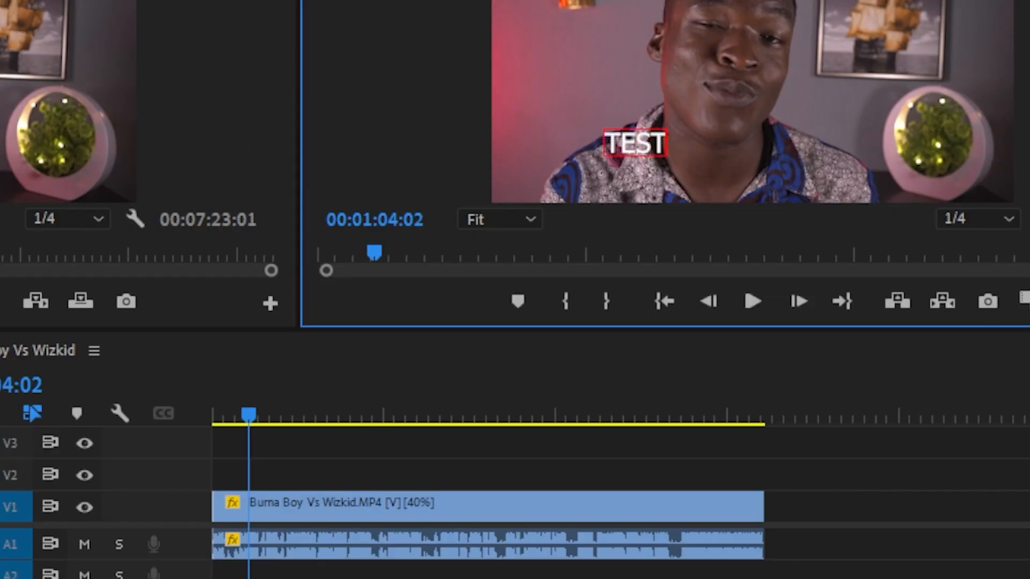
pyautogui.click(1, 376)
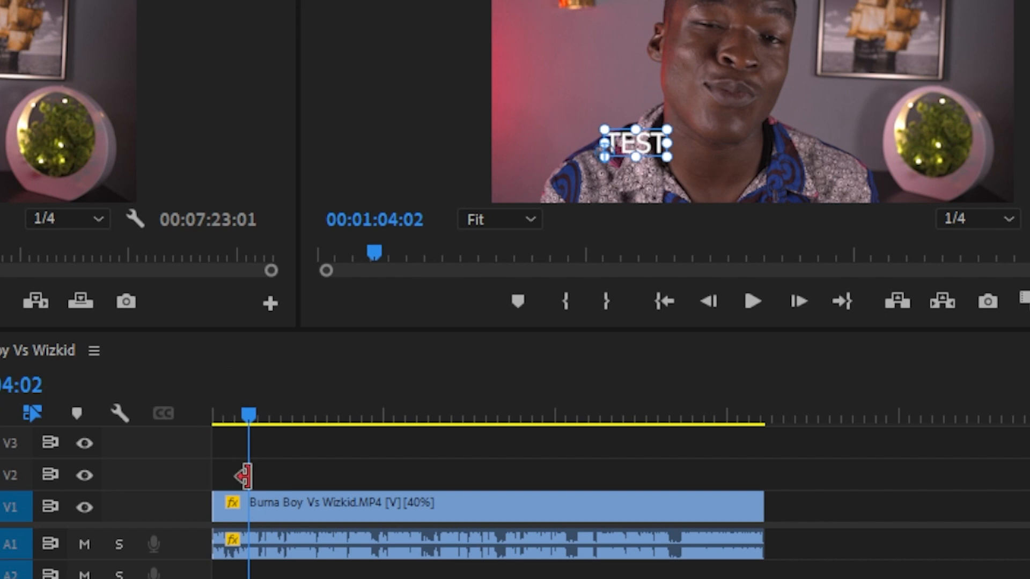
# Extend the end of the TEST title clip on V2 and play the sequence from within it.
pyautogui.moveTo(1024, 578); pyautogui.dragTo(370, 578)
pyautogui.moveTo(497, 465); pyautogui.dragTo(824, 470)
pyautogui.click(510, 412)
pyautogui.press('space')
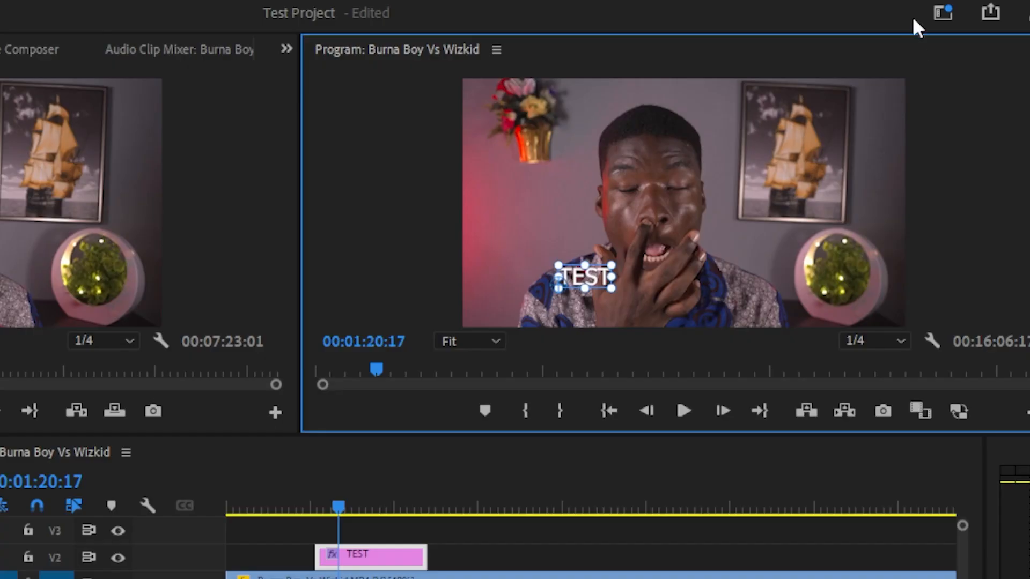
# Switch to the Graphics workspace and select the TEST text layer for editing.
pyautogui.click(943, 46)
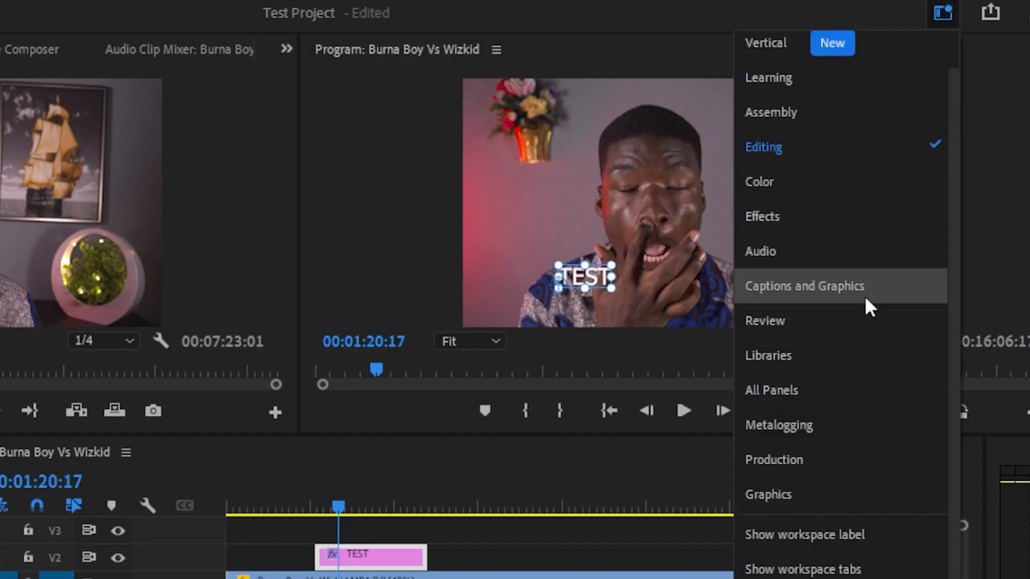
pyautogui.click(783, 497)
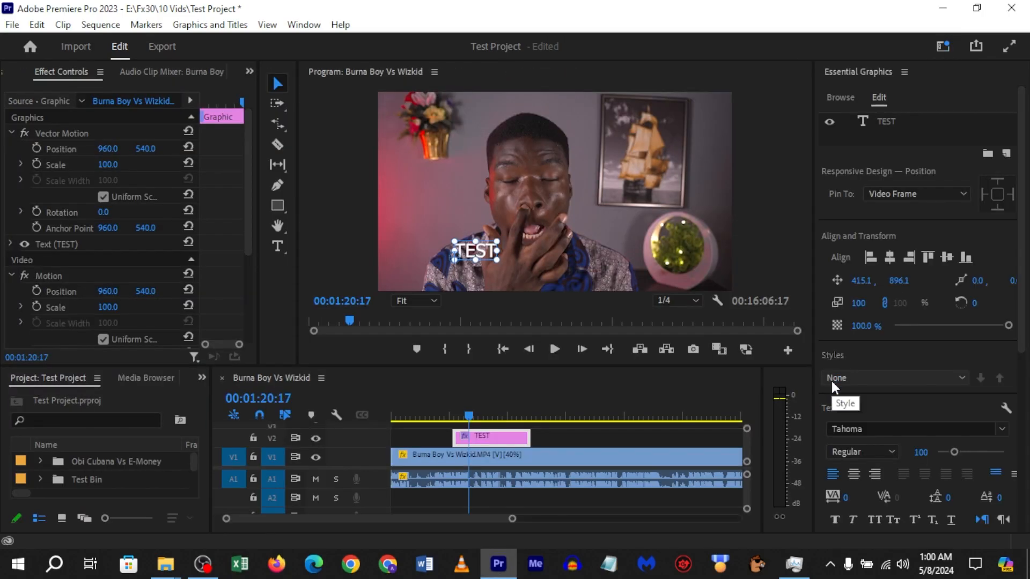
pyautogui.click(889, 131)
pyautogui.click(889, 129)
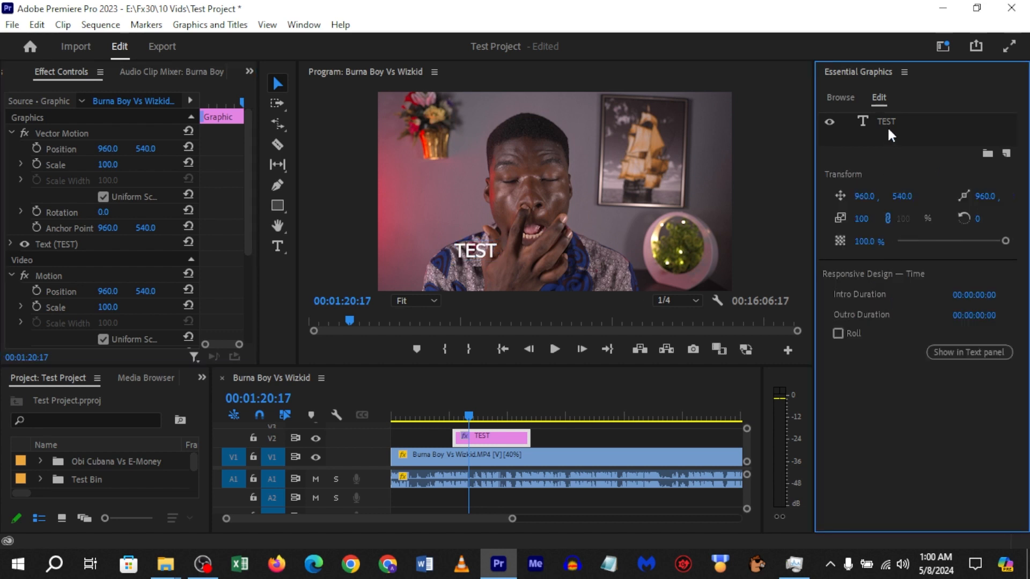
# Enable the stroke in the TEST text's appearance settings and open its stroke colour.
pyautogui.moveTo(1023, 301); pyautogui.dragTo(1027, 429)
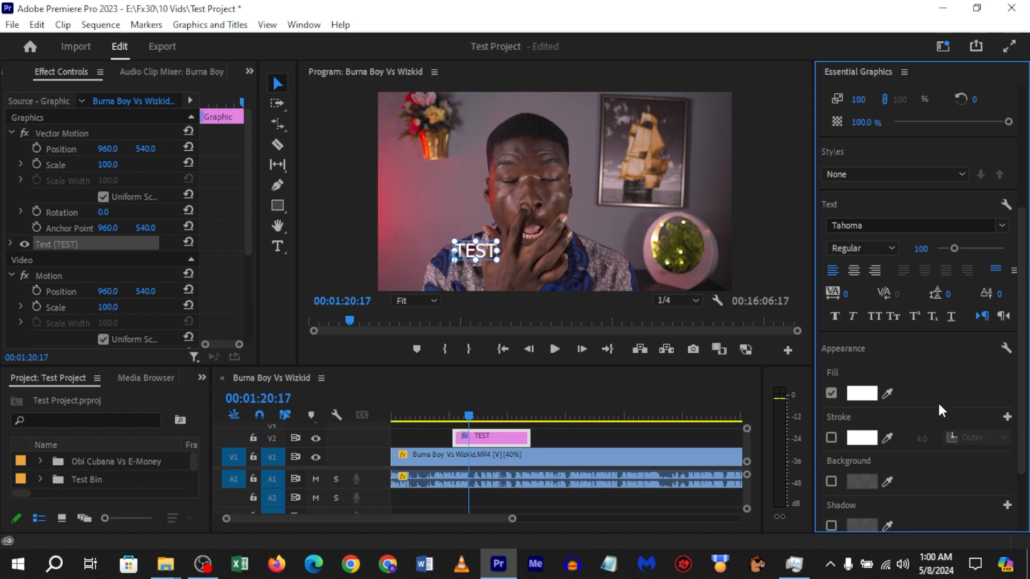
pyautogui.click(833, 436)
pyautogui.click(854, 438)
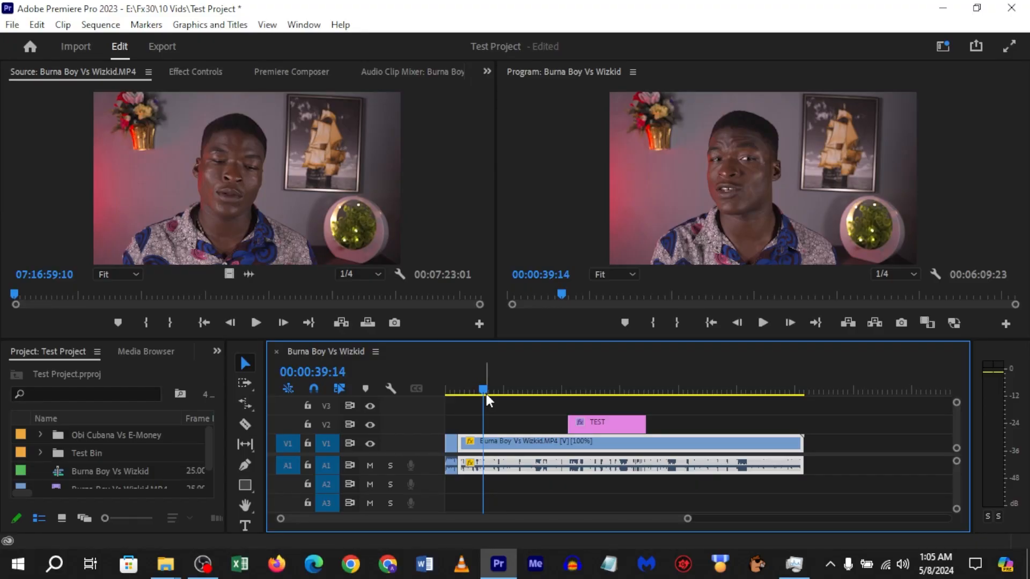
# Cut the Burna Boy Vs Wizkid clip at 00:00:39:14 and at 00:01:07:13.
pyautogui.hotkey('ctrl', 'k')
pyautogui.click(512, 388)
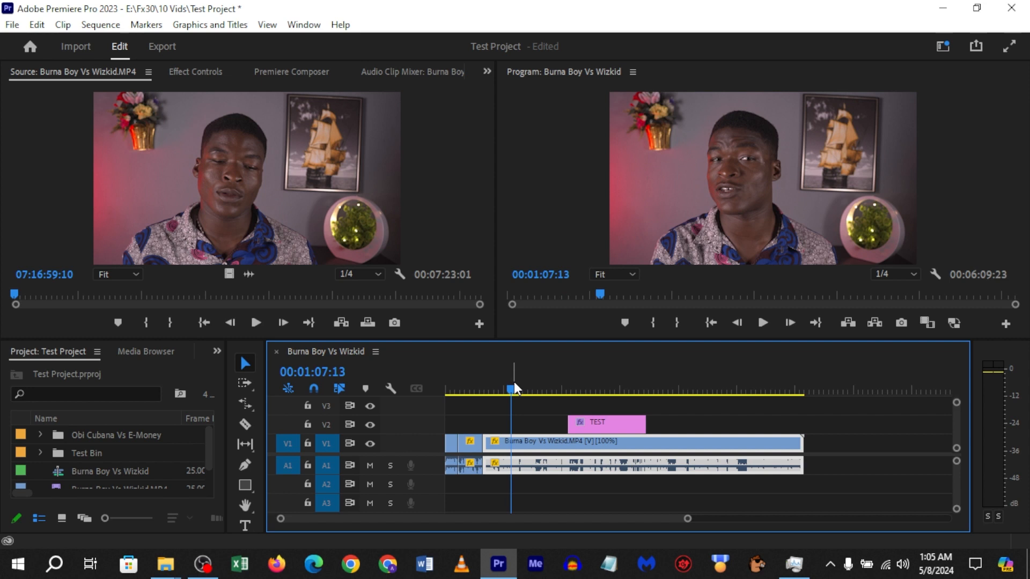
pyautogui.hotkey('ctrl', 'k')
pyautogui.moveTo(688, 519); pyautogui.dragTo(577, 526)
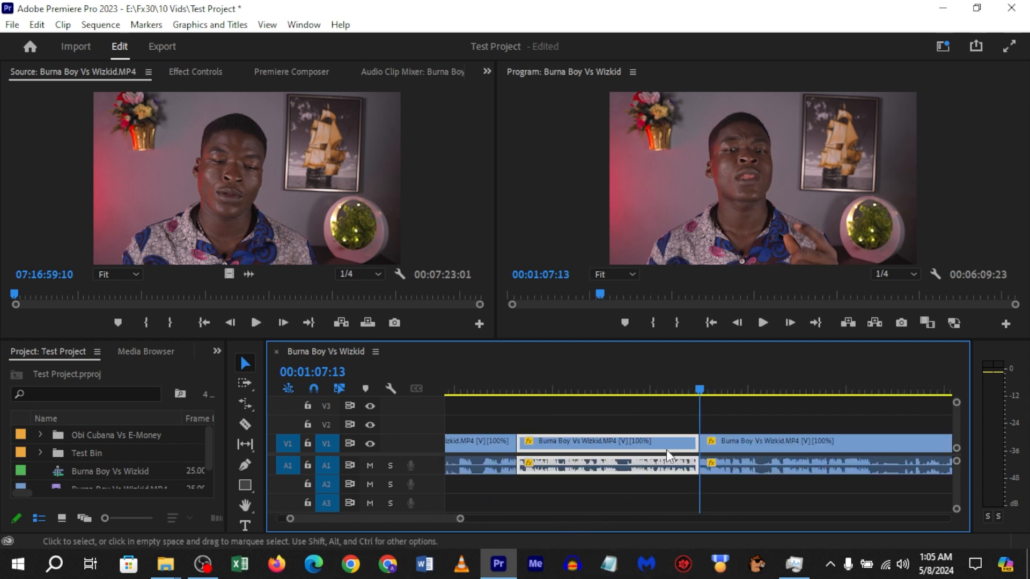
# Play the sequence from 00:01:06:00 across the cut at 00:01:07:13 and select the segment following the cut.
pyautogui.click(690, 385)
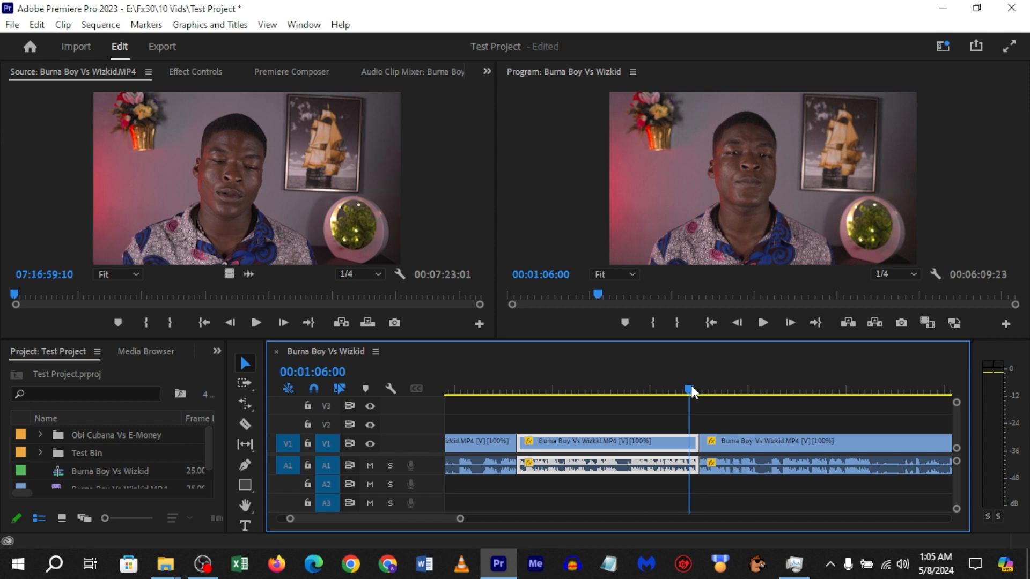
pyautogui.click(762, 324)
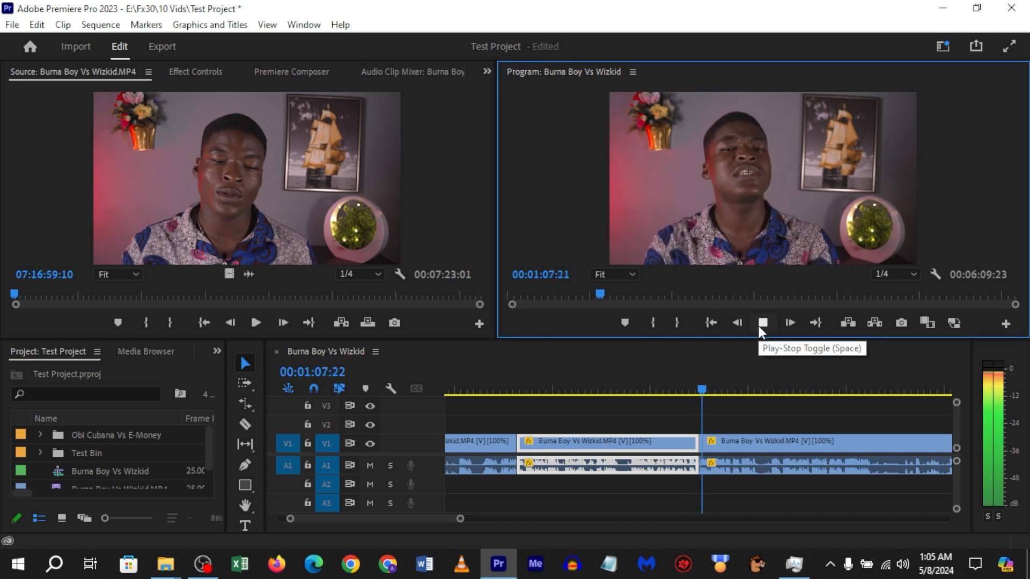
pyautogui.click(737, 438)
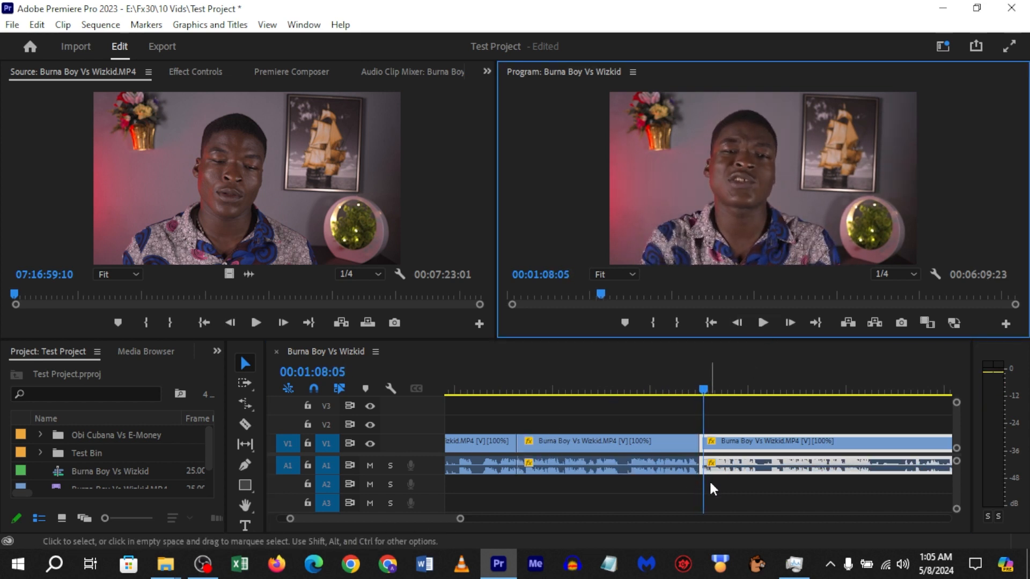
# Delete the segment after the 00:01:07:13 cut and place C0114.MP4 from the Obi Cubana Vs E-Money bin there on V1.
pyautogui.moveTo(702, 380); pyautogui.dragTo(693, 403)
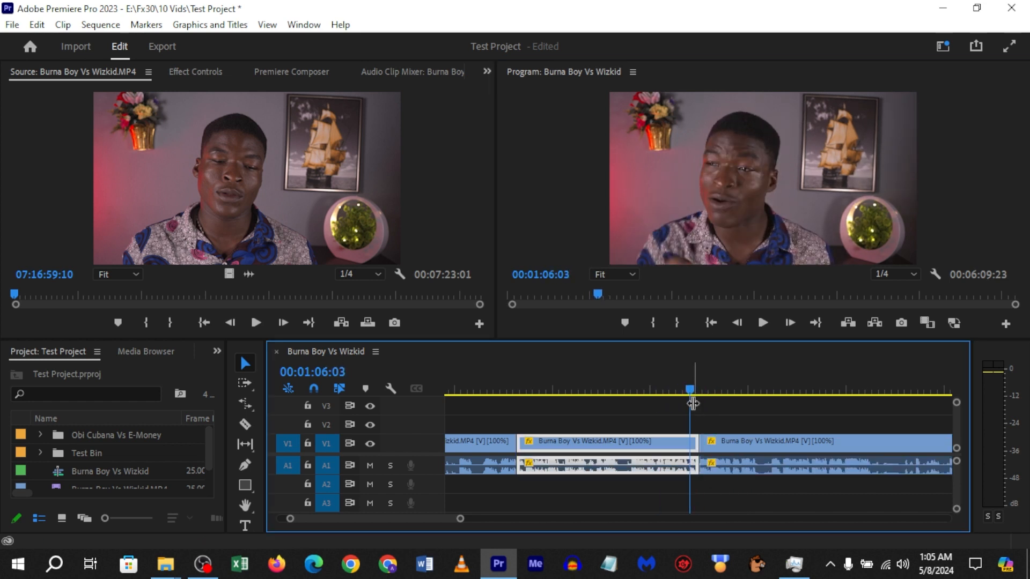
pyautogui.click(732, 444)
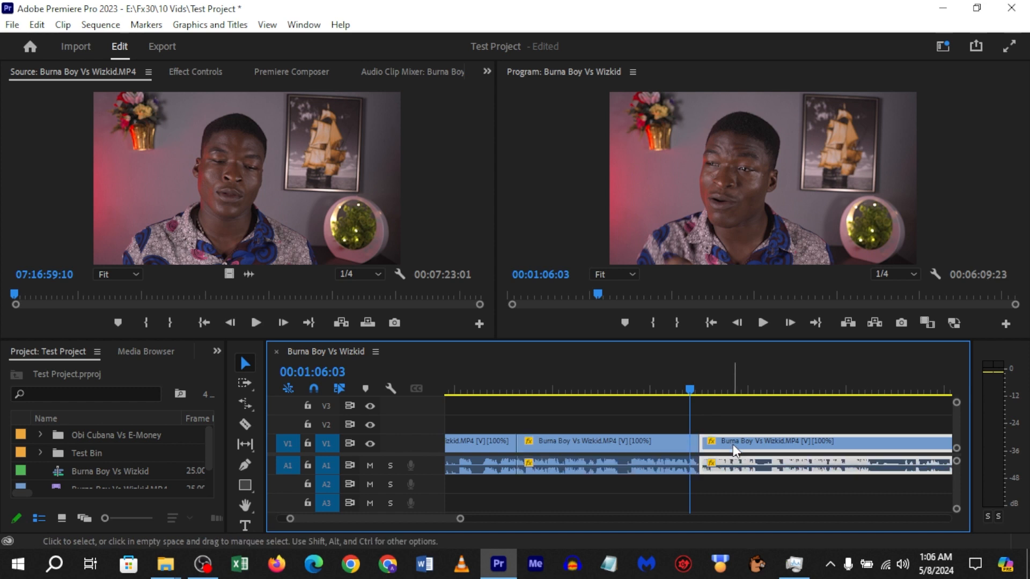
pyautogui.press('Delete')
pyautogui.moveTo(78, 454); pyautogui.dragTo(694, 456)
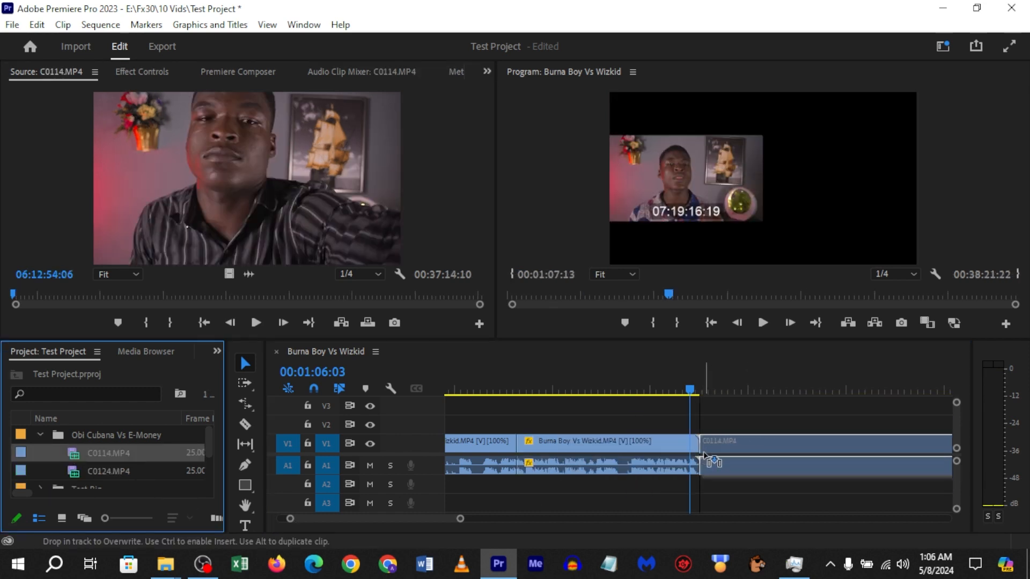
# Play the sequence from 00:01:06:03 across the cut into C0114.MP4 and stop at 00:01:08:00.
pyautogui.click(763, 323)
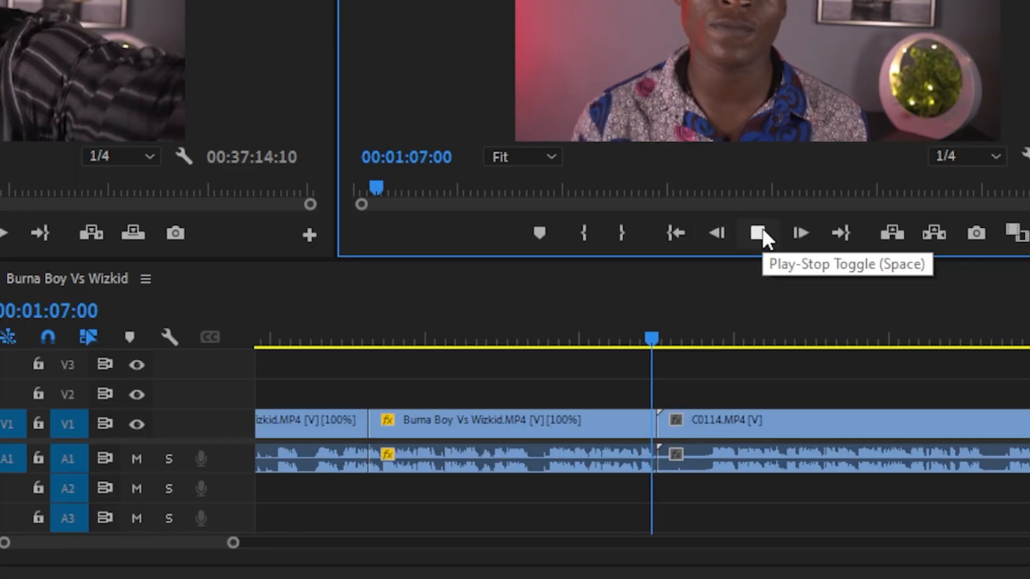
pyautogui.click(757, 233)
pyautogui.click(661, 424)
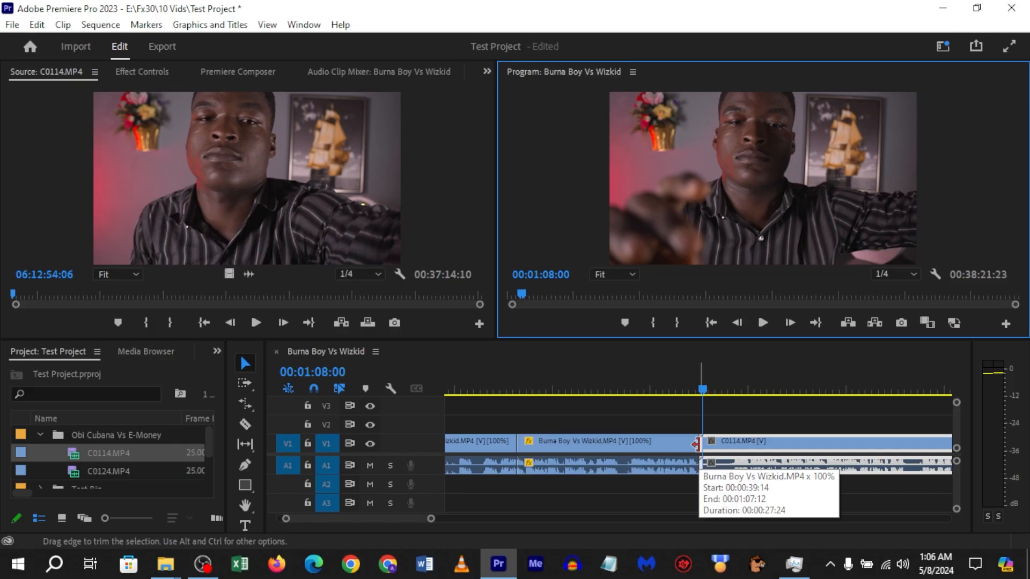
# Search the effects for "DIP" and apply Dip to Black at the cut between Burna Boy Vs Wizkid.MP4 and C0114.MP4.
pyautogui.click(216, 352)
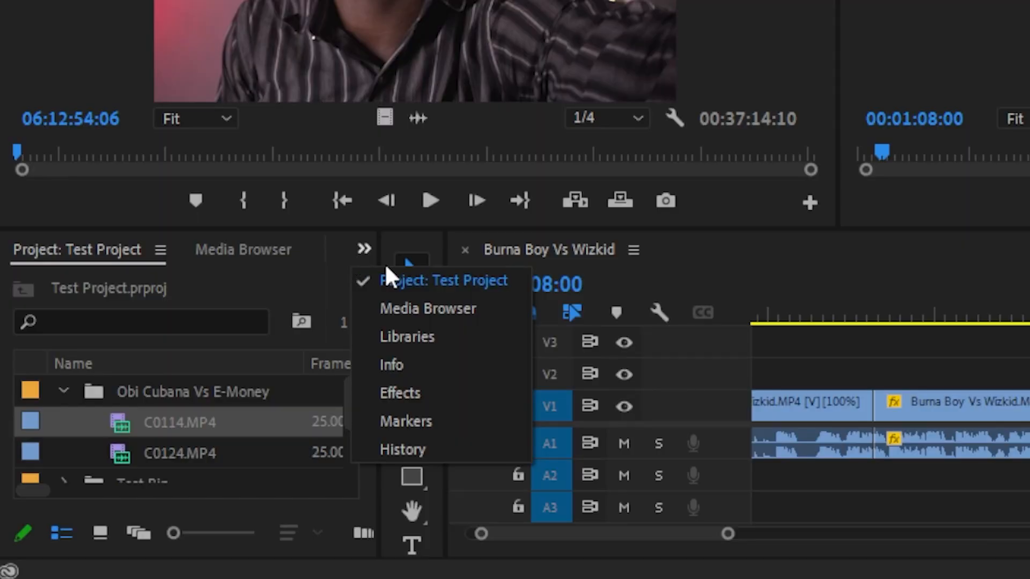
pyautogui.click(420, 403)
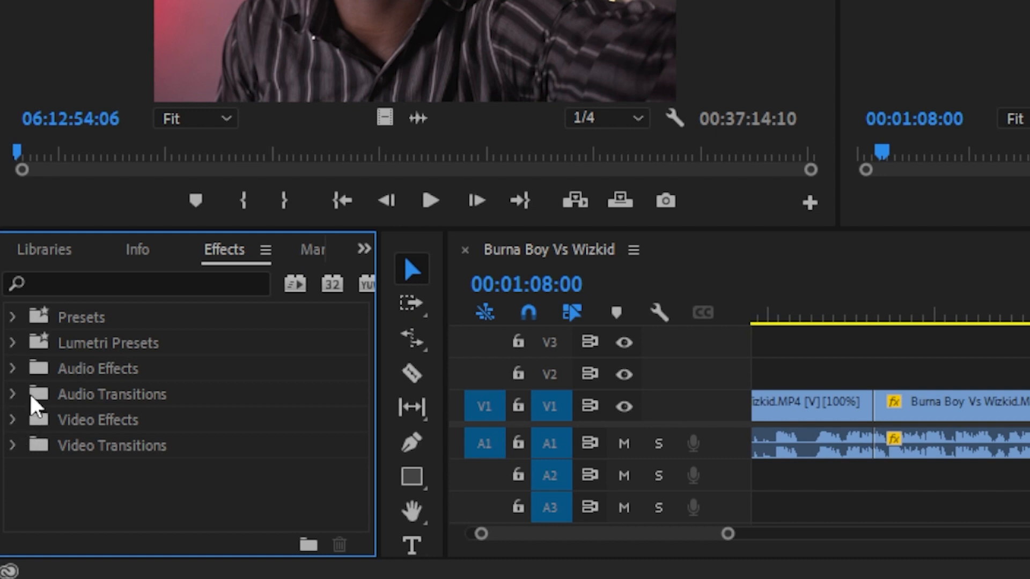
pyautogui.click(29, 447)
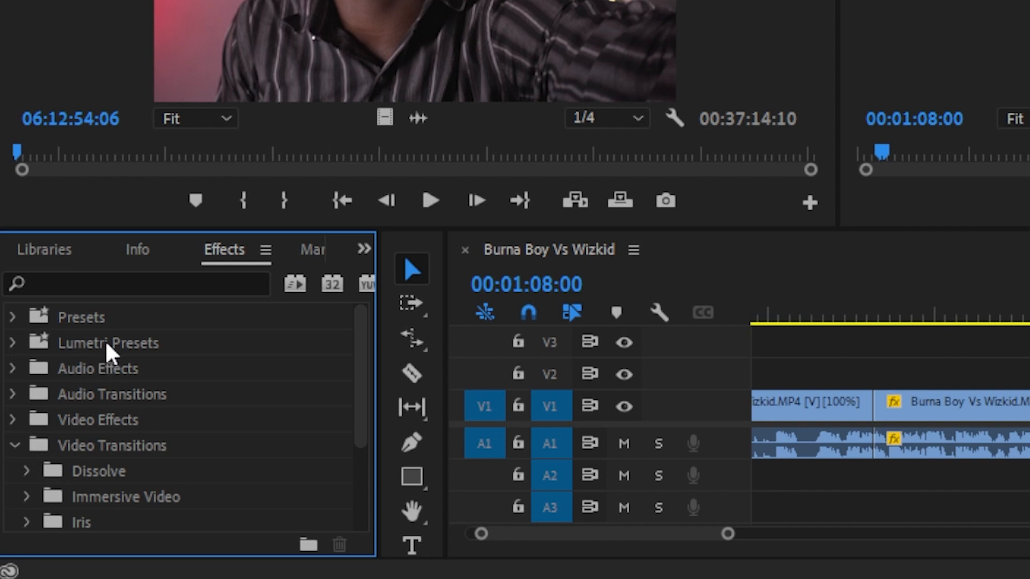
pyautogui.click(113, 286)
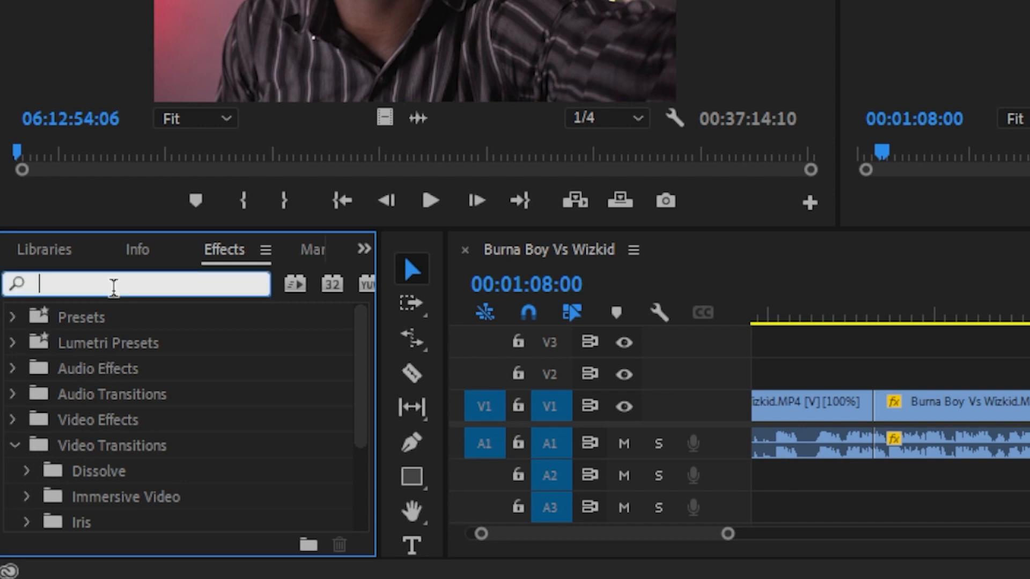
pyautogui.scroll(-1, 82, 478)
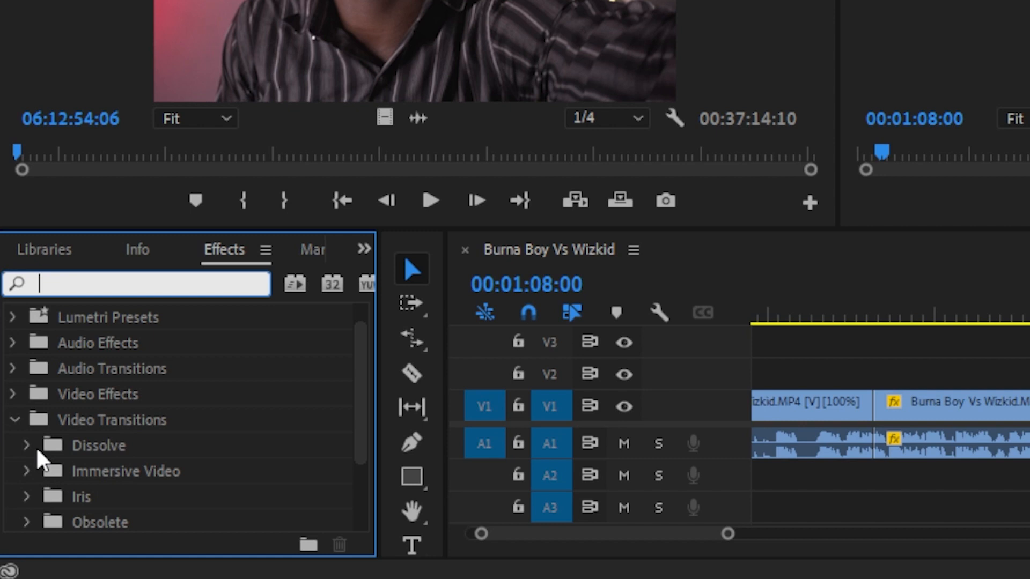
pyautogui.scroll(-1, 41, 460)
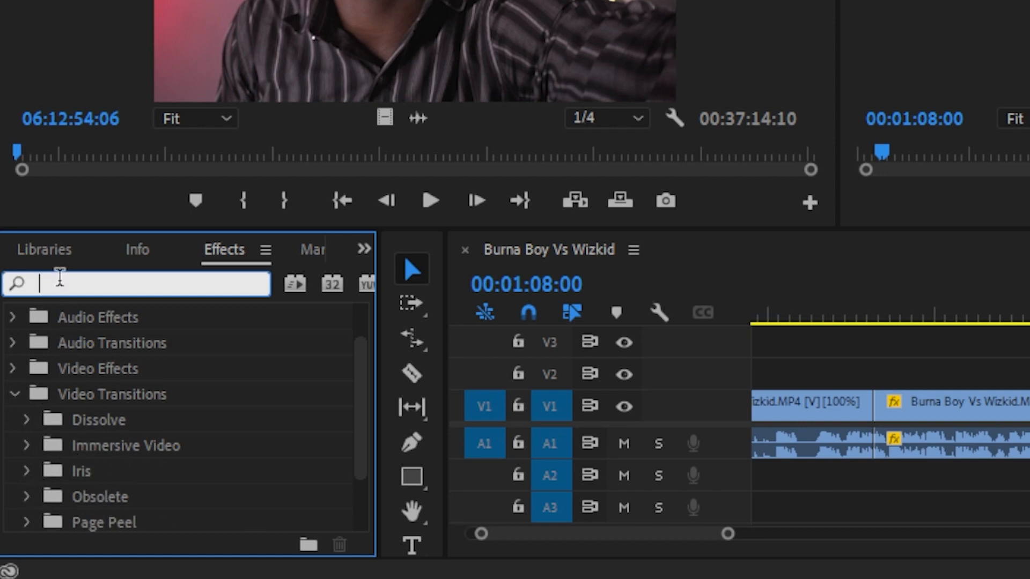
pyautogui.write('DIP')
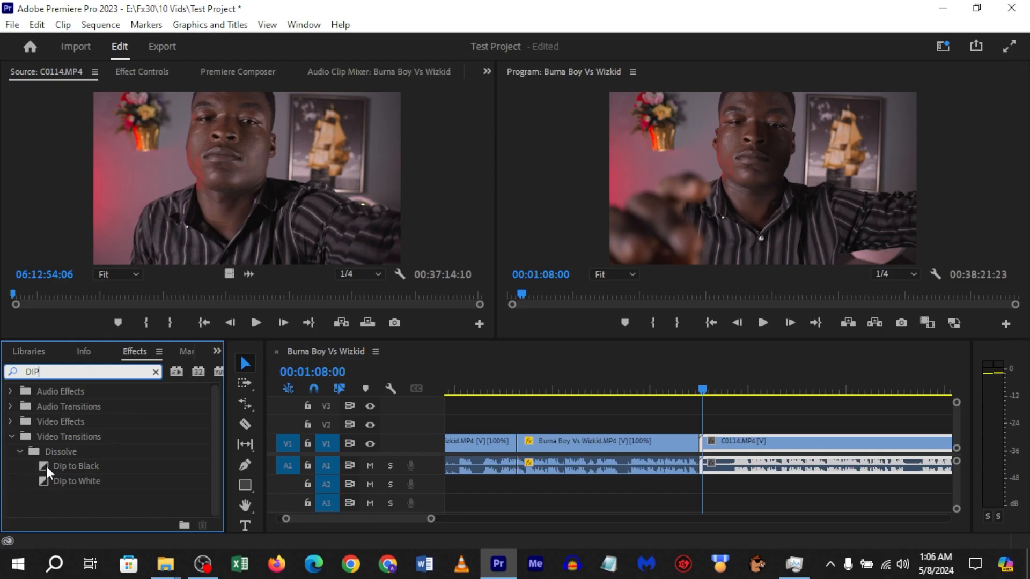
pyautogui.moveTo(75, 450); pyautogui.dragTo(700, 450)
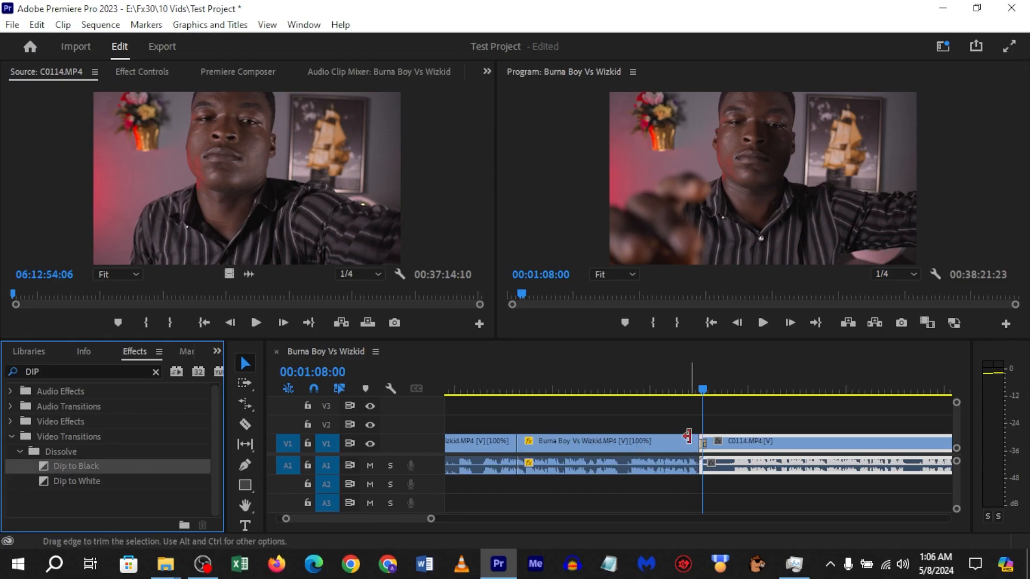
# Move back ahead of the Dip to Black transition and play through it, stopping at 00:01:08:22.
pyautogui.click(703, 444)
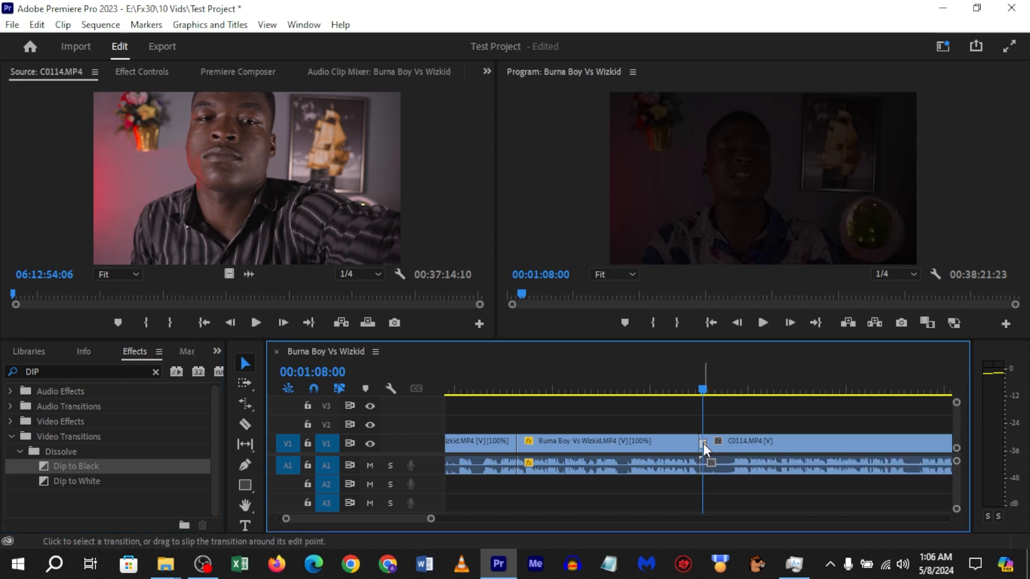
pyautogui.moveTo(707, 386); pyautogui.dragTo(690, 386)
pyautogui.click(764, 323)
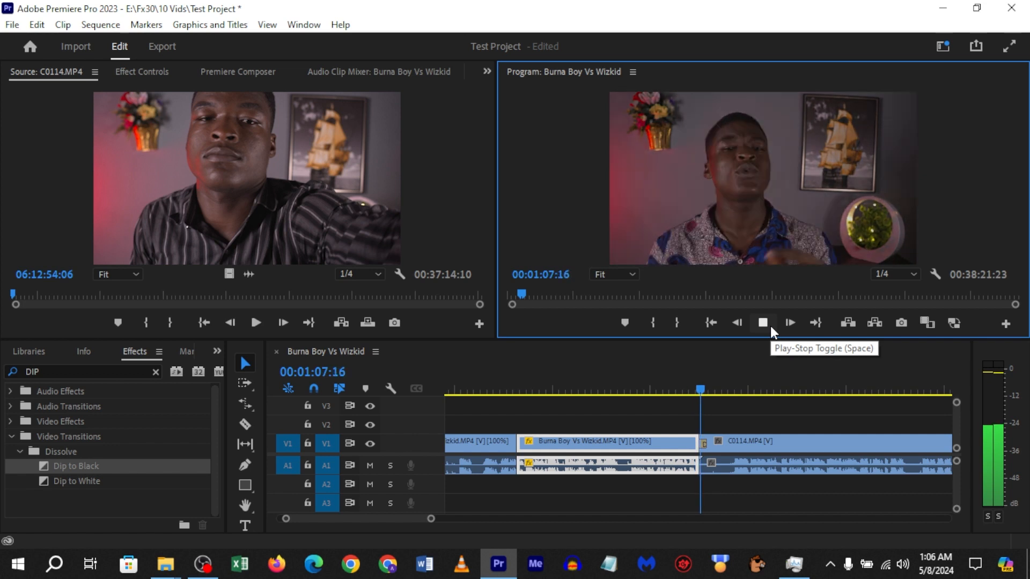
pyautogui.click(763, 322)
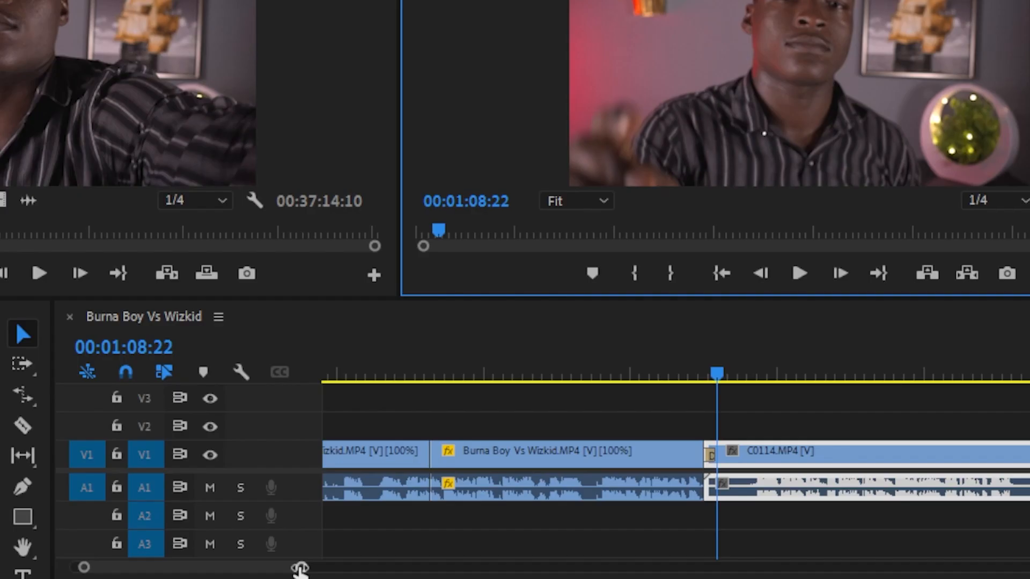
# Select the Dip to Black transition and set its alignment to Center at Cut.
pyautogui.moveTo(431, 519); pyautogui.dragTo(357, 519)
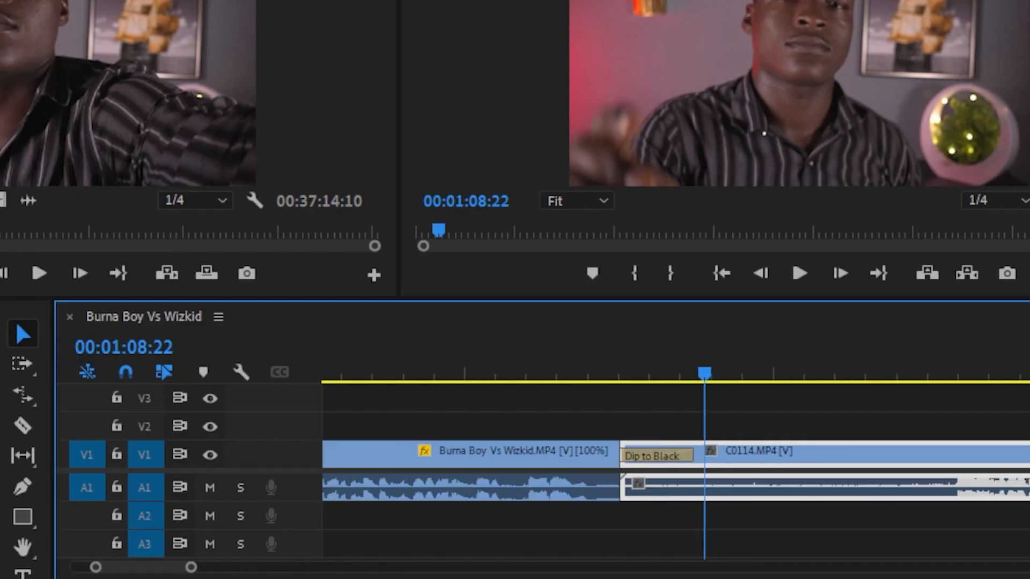
pyautogui.click(661, 452)
pyautogui.moveTo(655, 456); pyautogui.dragTo(600, 458)
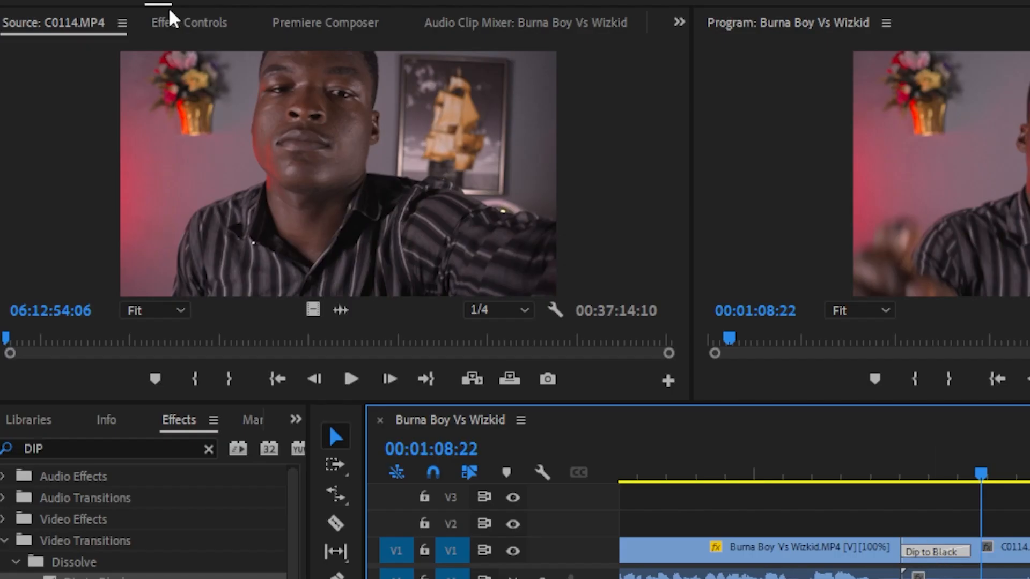
pyautogui.click(169, 10)
pyautogui.click(309, 155)
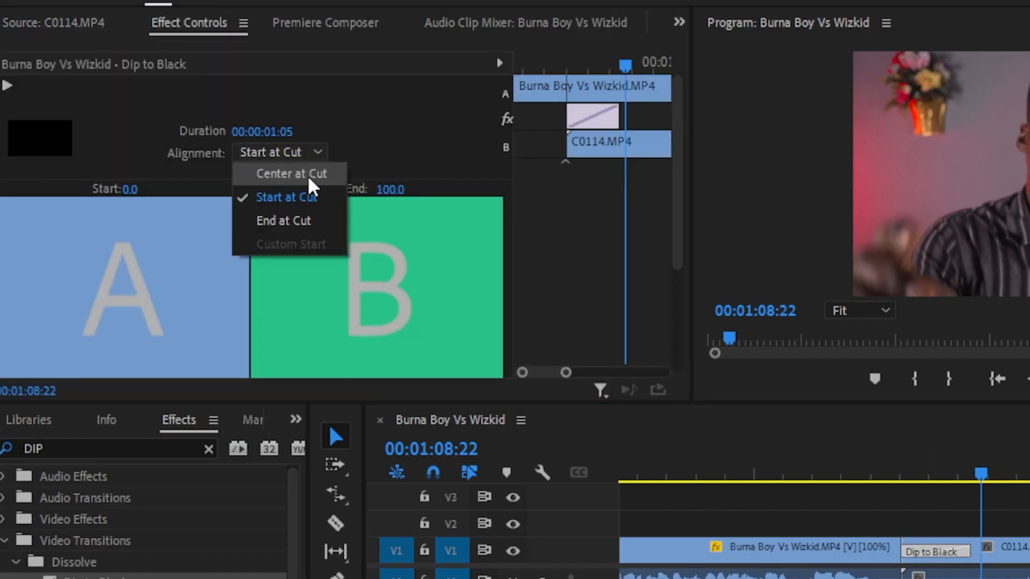
pyautogui.click(310, 177)
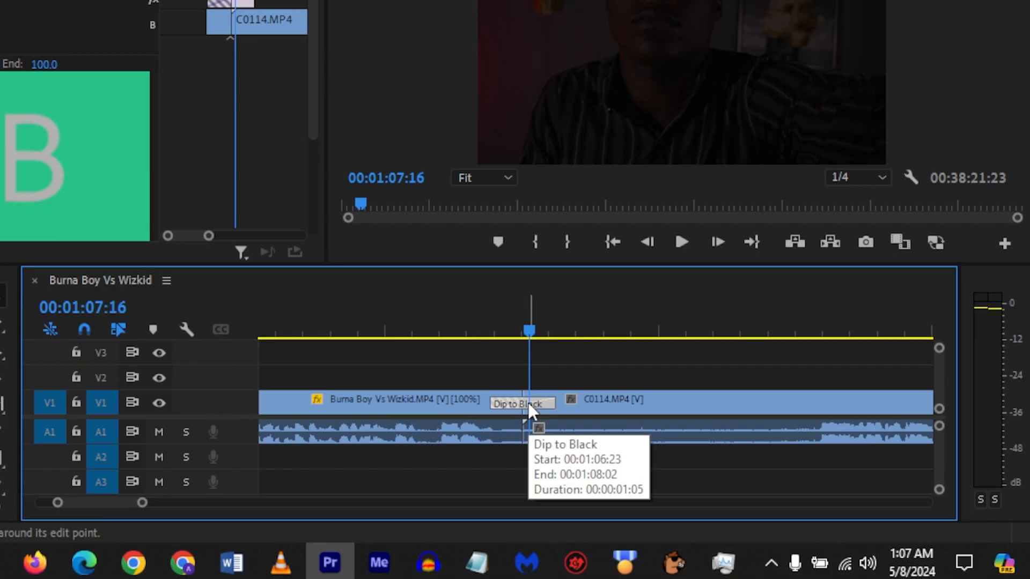
# Scrub over the centred Dip to Black transition, then play the sequence through it and stop at 00:01:08:05.
pyautogui.moveTo(470, 329); pyautogui.dragTo(520, 339)
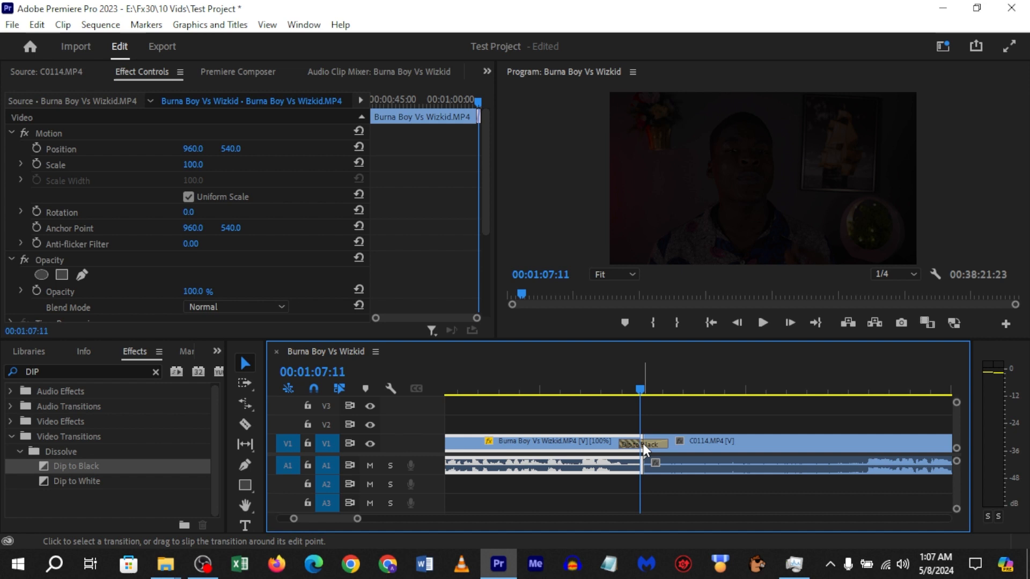
pyautogui.click(644, 447)
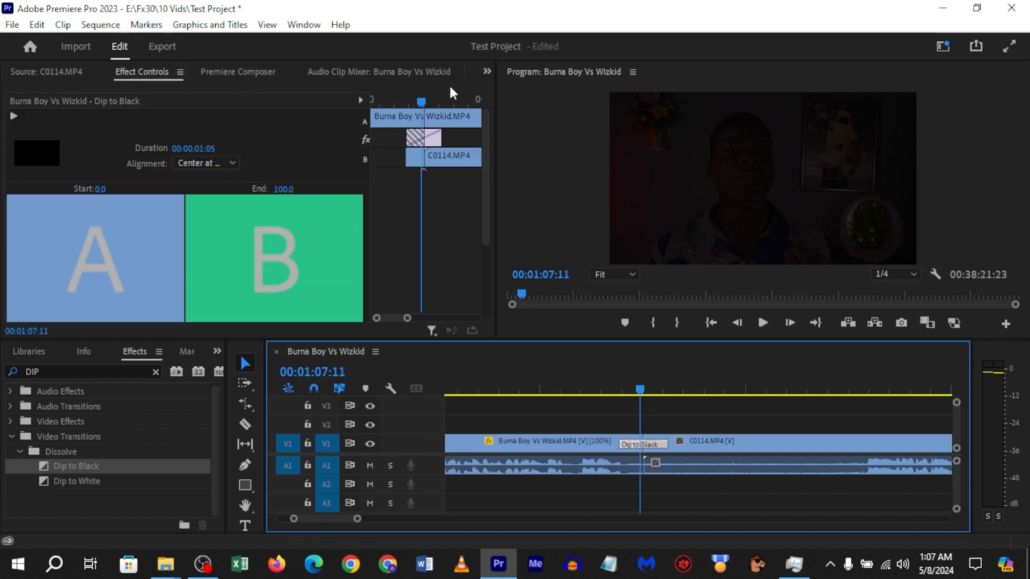
pyautogui.click(620, 390)
pyautogui.click(762, 323)
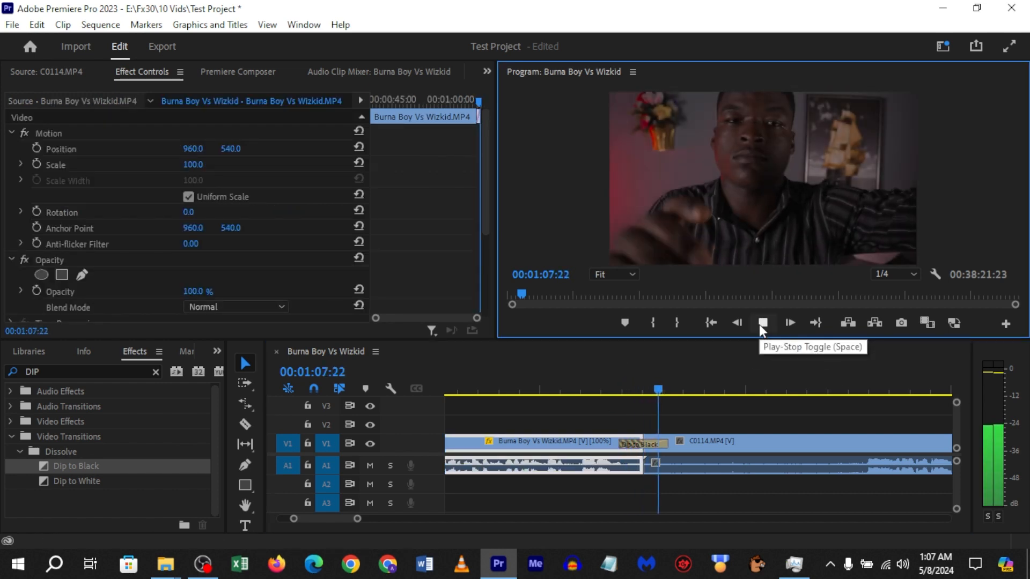
pyautogui.click(762, 323)
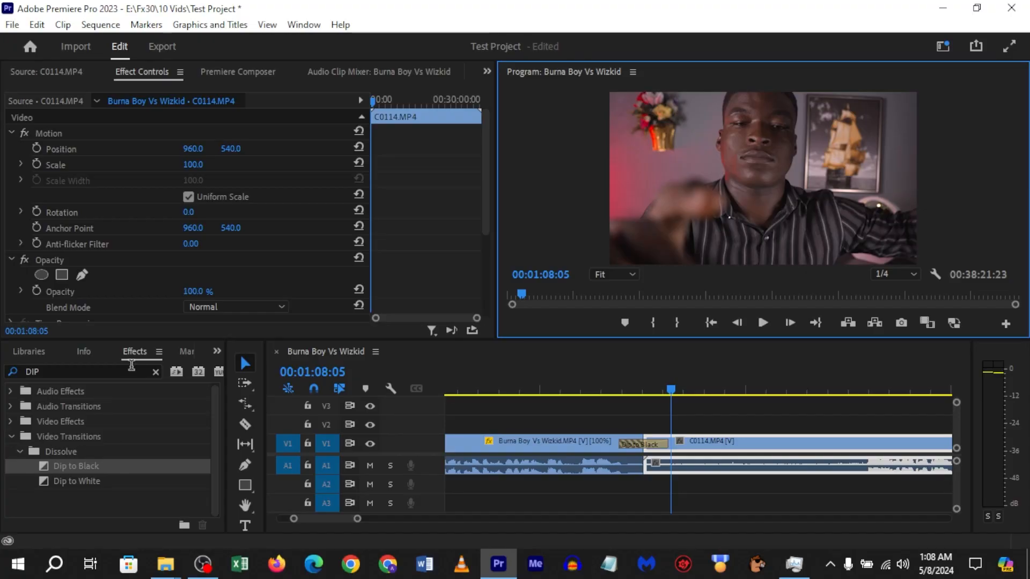
# Return from the effects list to the Test Project media list, leaving the import dialog without importing a file.
pyautogui.click(218, 351)
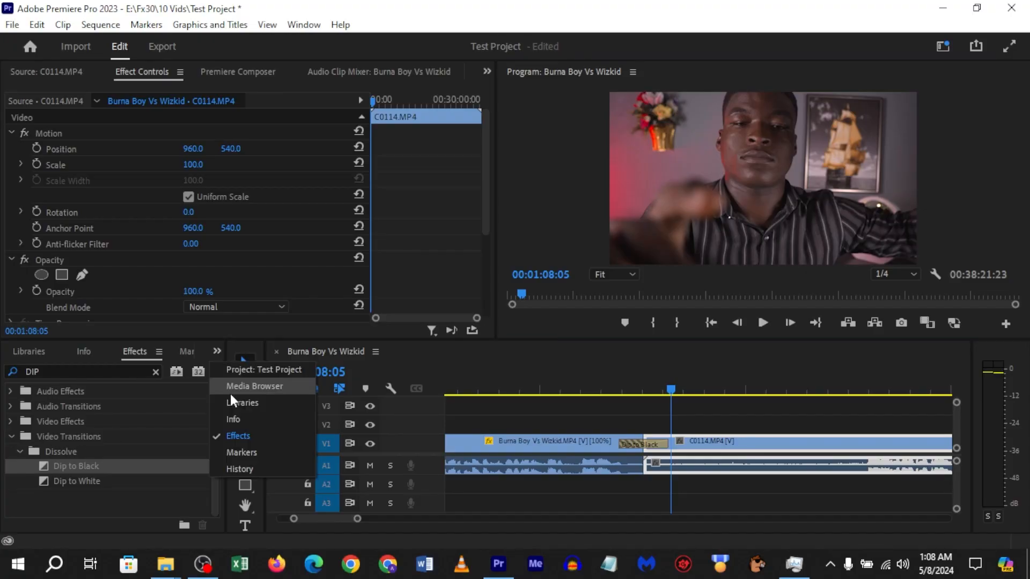
pyautogui.click(232, 391)
pyautogui.click(217, 352)
pyautogui.click(236, 374)
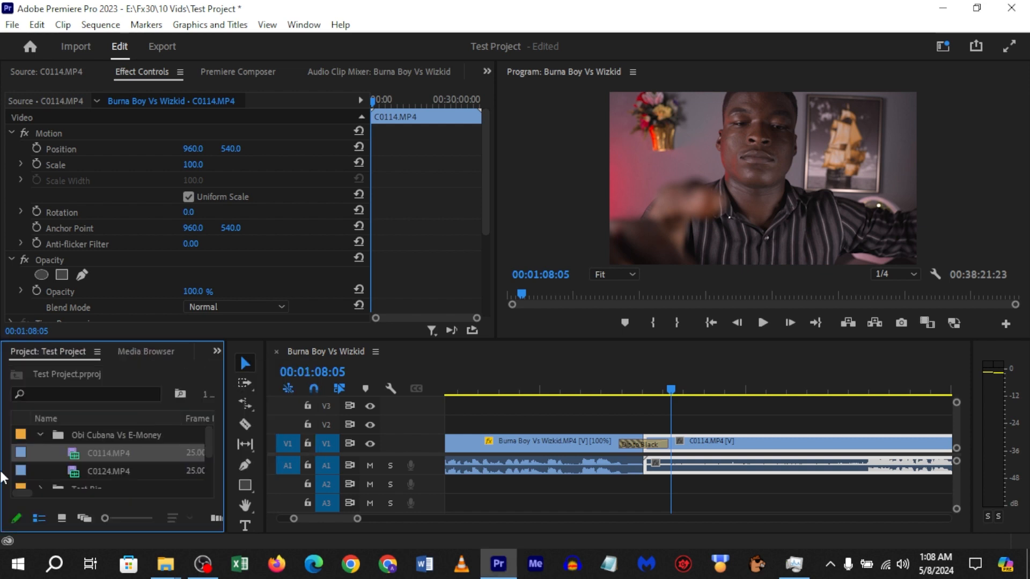
pyautogui.doubleClick(56, 467)
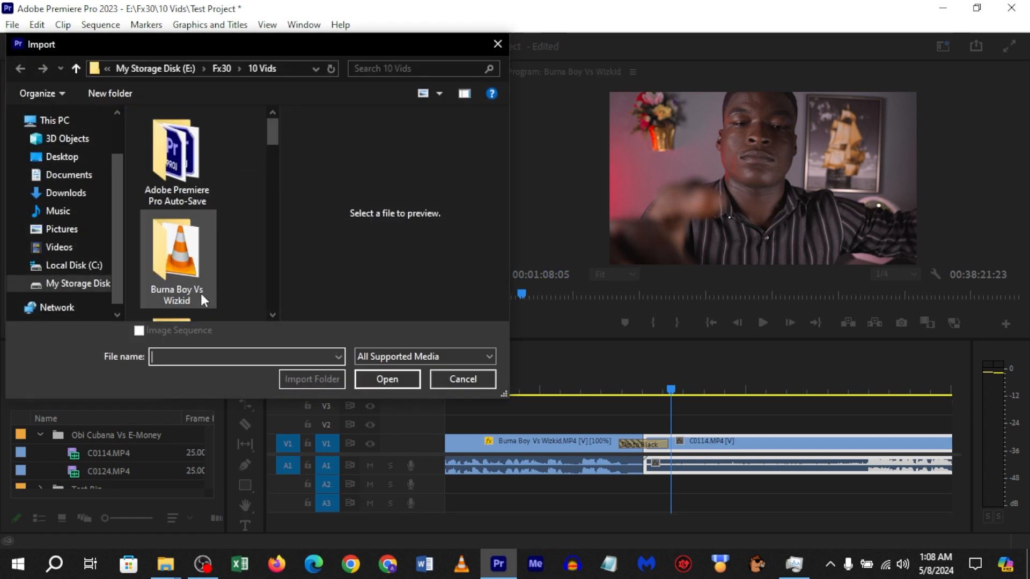
pyautogui.click(498, 44)
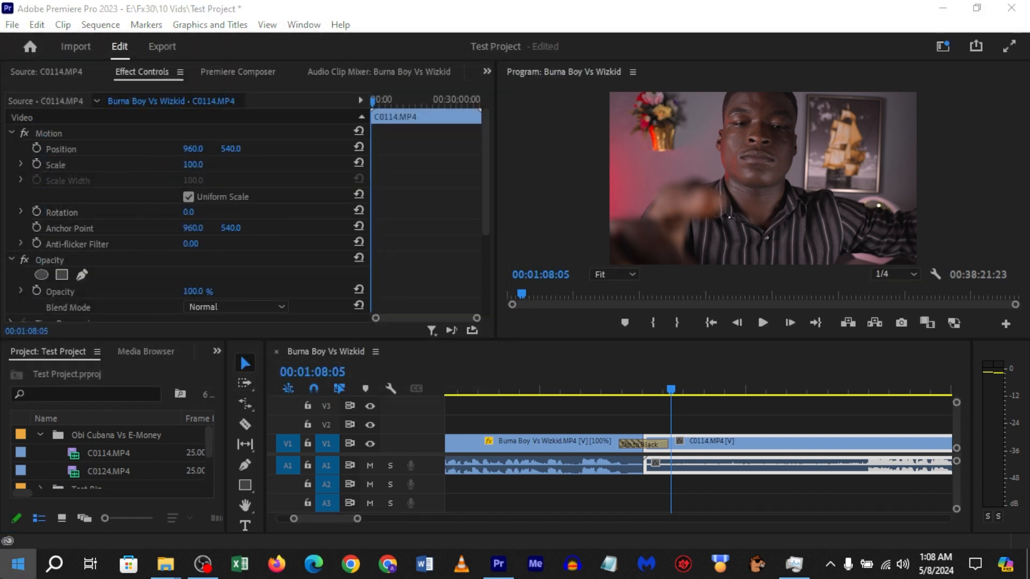
# Search the computer for "VIOLE" and open the folder containing the Violet Vape - Cheel music file.
pyautogui.click(3, 575)
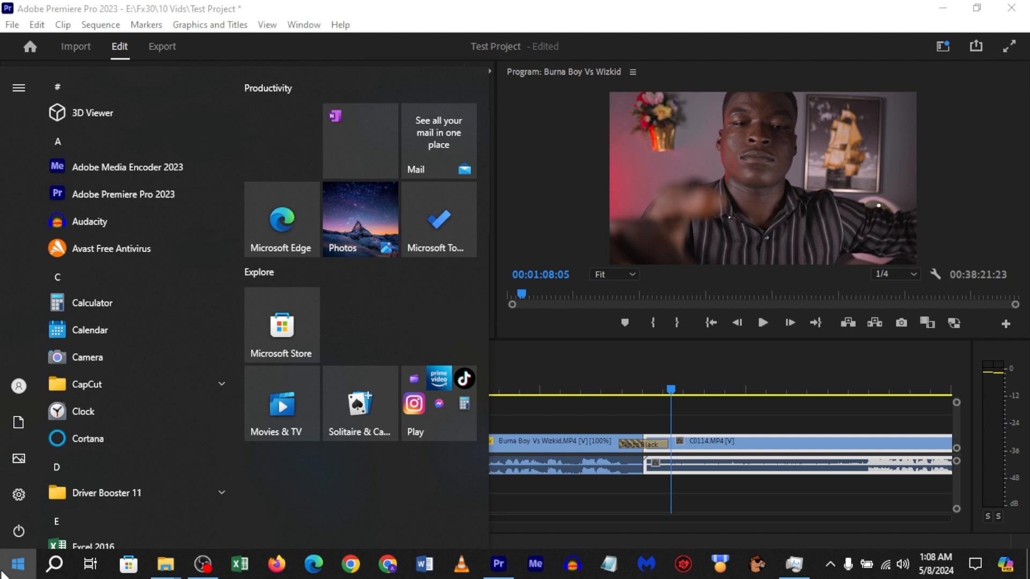
pyautogui.write('VIOLE')
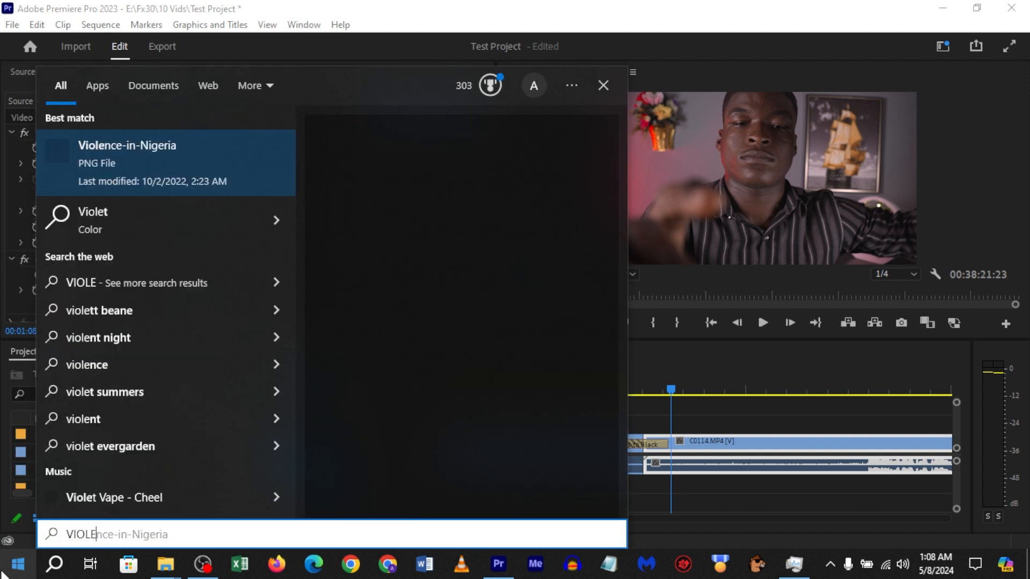
pyautogui.click(276, 497)
pyautogui.click(377, 379)
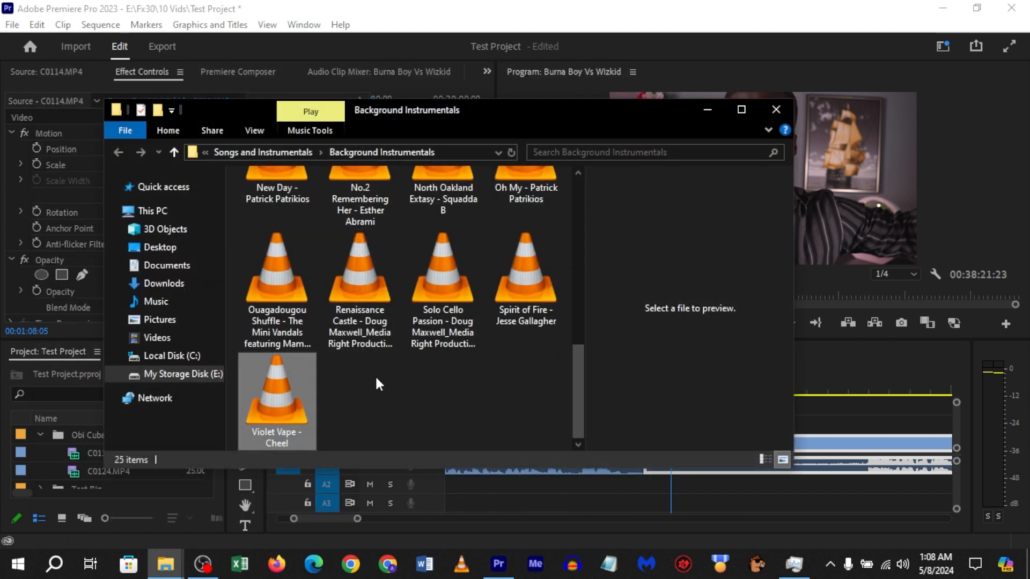
# Import Violet Vape - Cheel.mp3 from the Background Instrumentals folder into Test Project and open it in the Source monitor.
pyautogui.moveTo(581, 122); pyautogui.dragTo(636, 57)
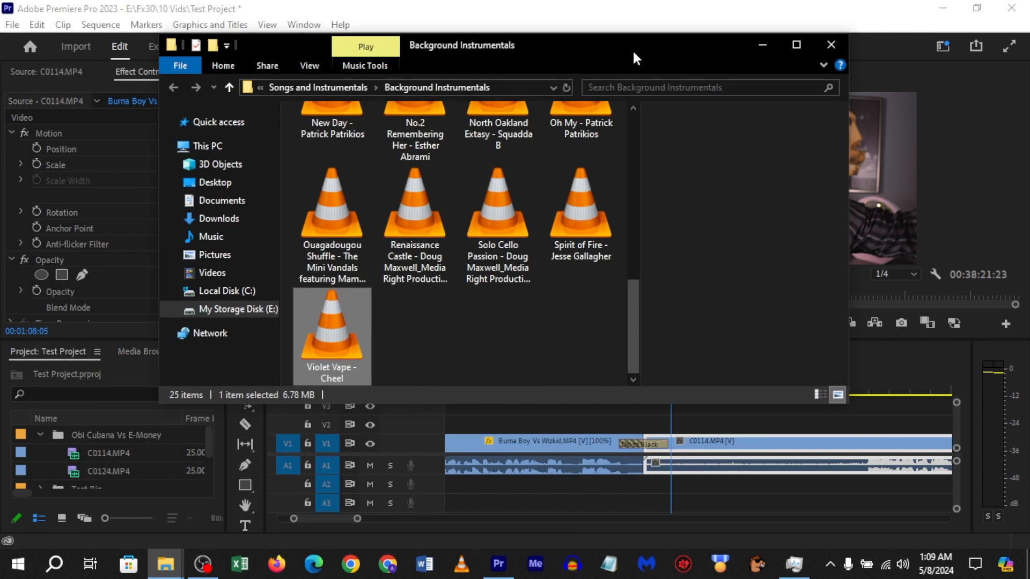
pyautogui.moveTo(331, 332); pyautogui.dragTo(47, 459)
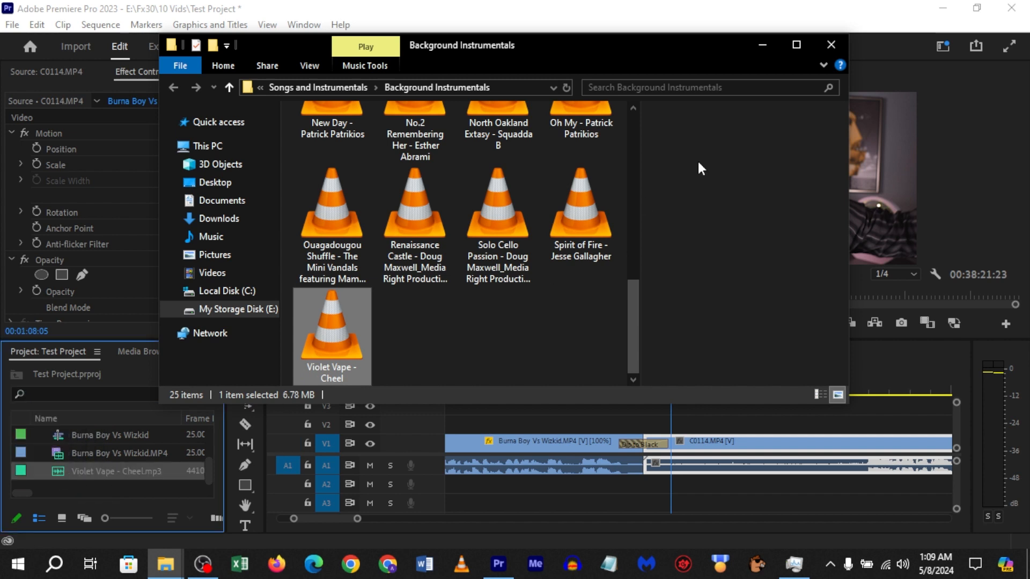
pyautogui.click(762, 45)
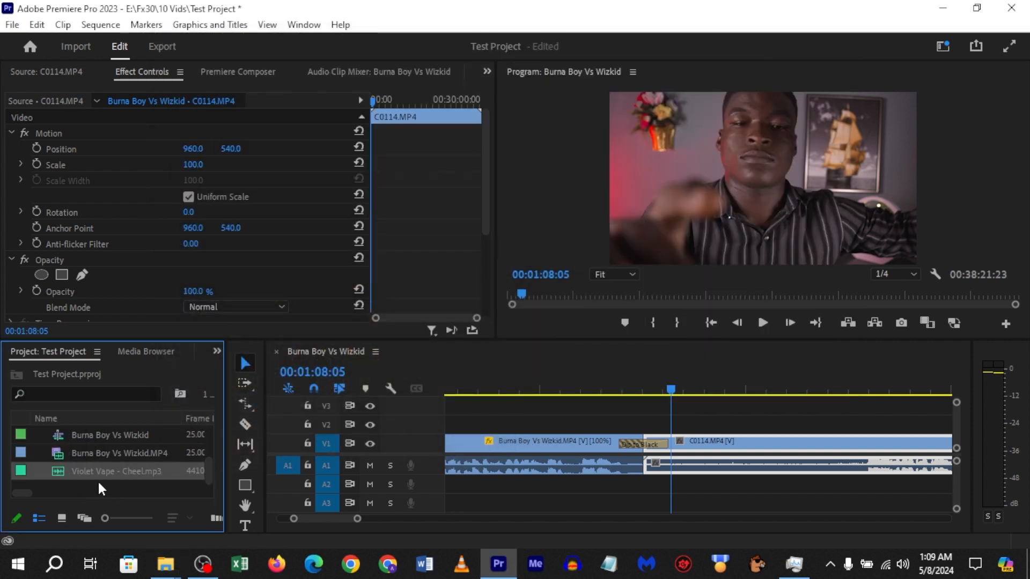
pyautogui.doubleClick(54, 470)
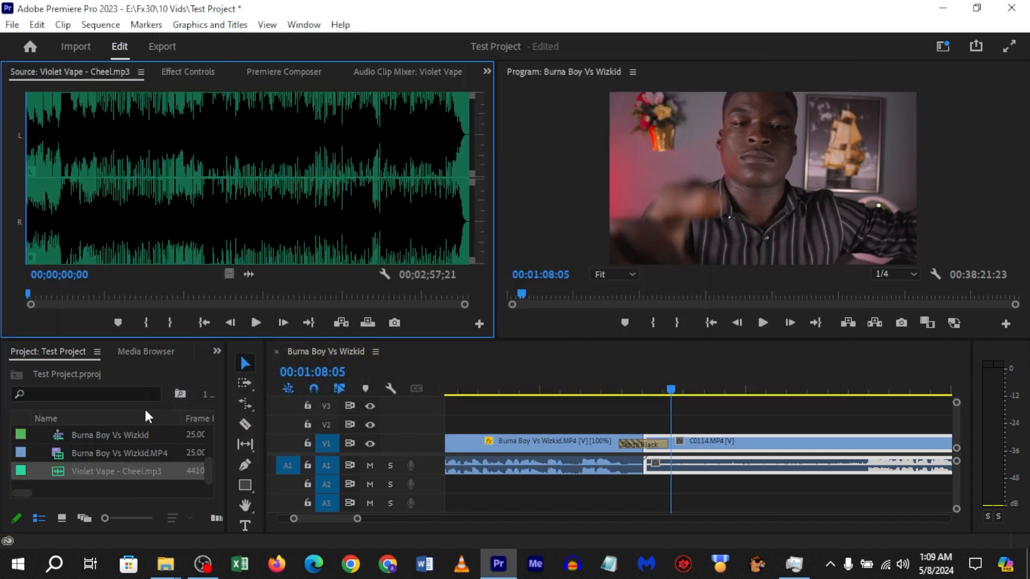
# Preview Violet Vape - Cheel.mp3 in the Source monitor and place its audio on track A2 at the start of the sequence.
pyautogui.click(263, 323)
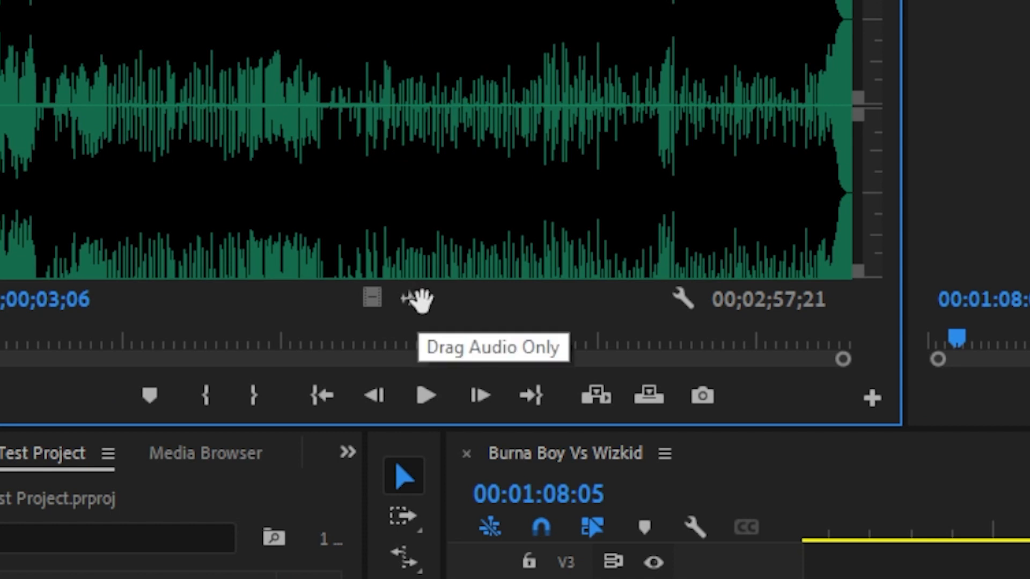
pyautogui.moveTo(419, 300); pyautogui.dragTo(794, 578)
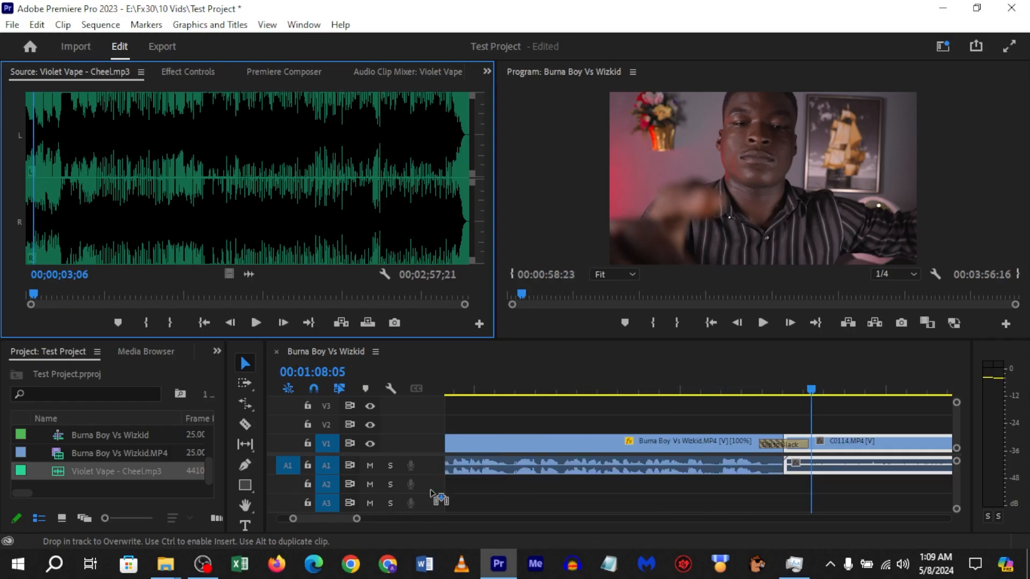
pyautogui.moveTo(434, 496); pyautogui.dragTo(453, 485)
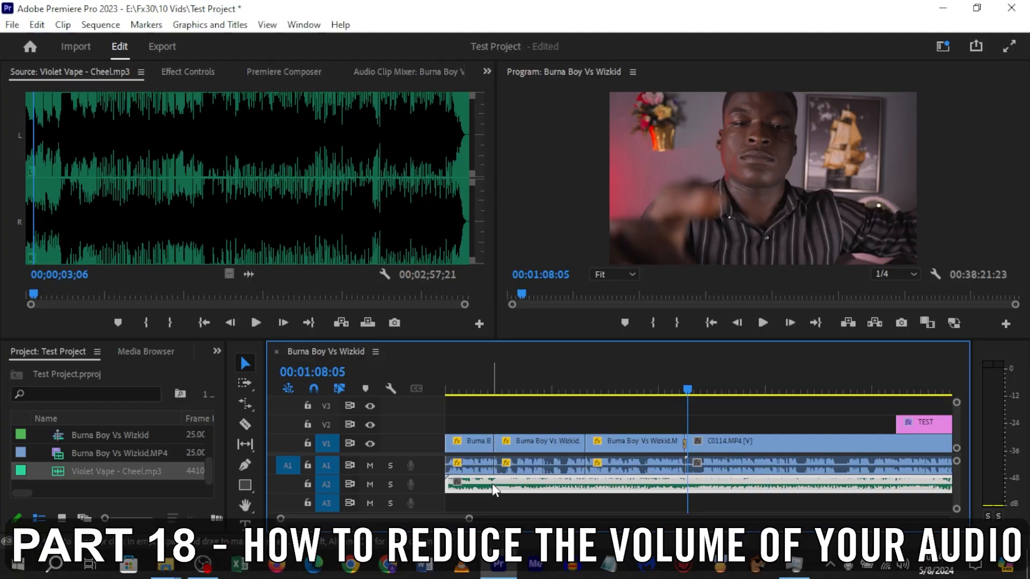
pyautogui.rightClick(586, 492)
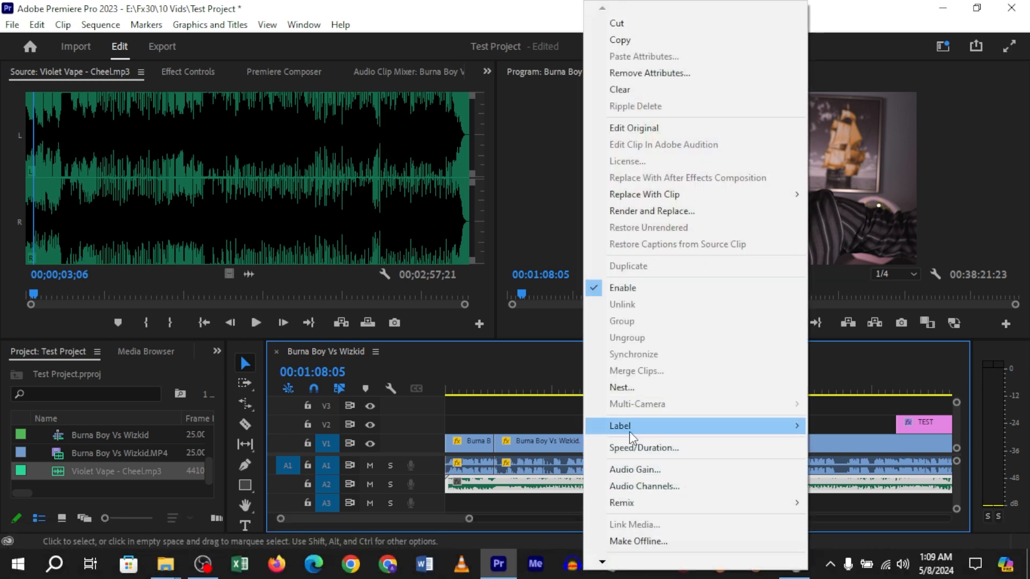
pyautogui.click(637, 472)
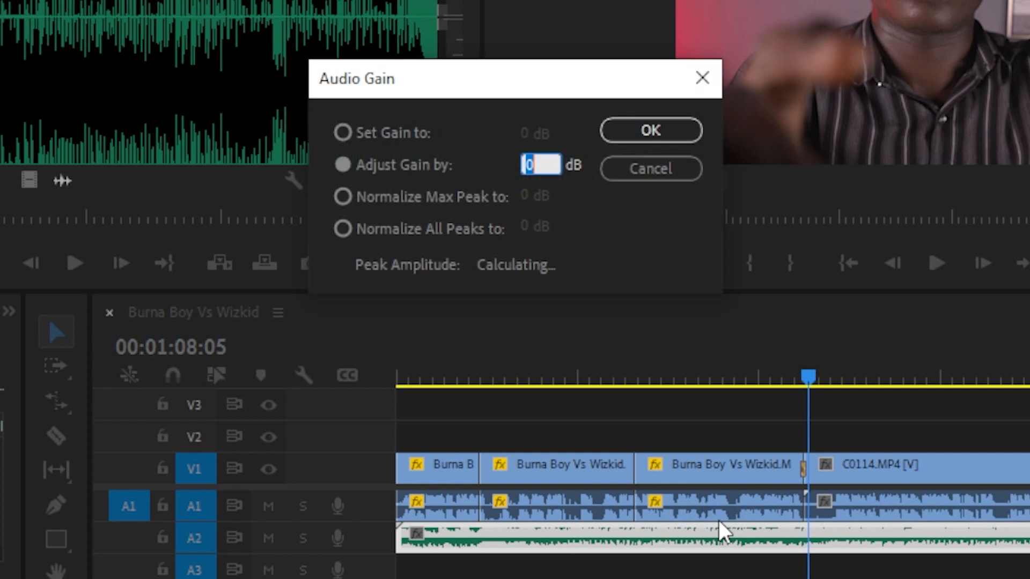
pyautogui.moveTo(453, 93); pyautogui.dragTo(496, 111)
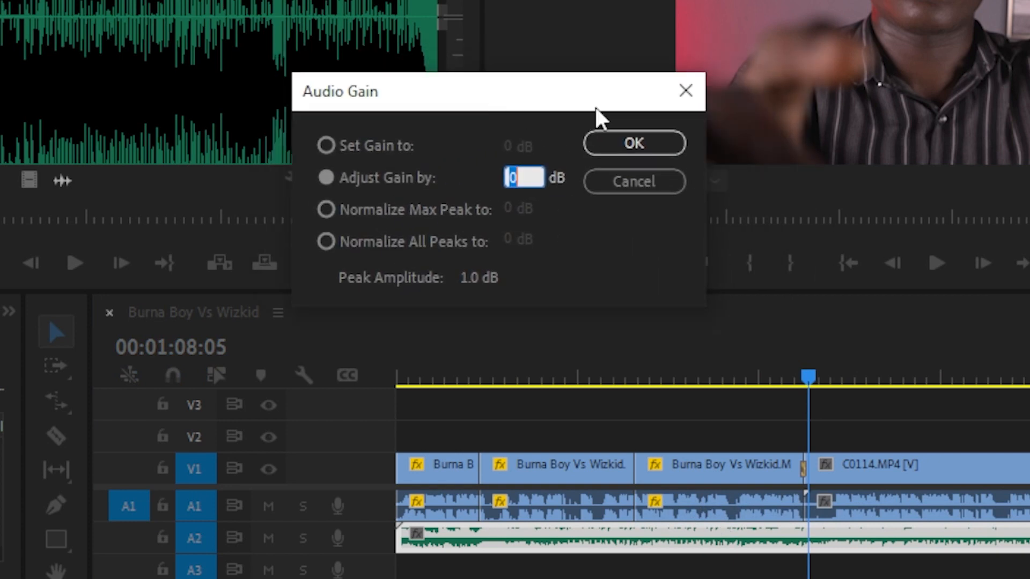
pyautogui.click(681, 92)
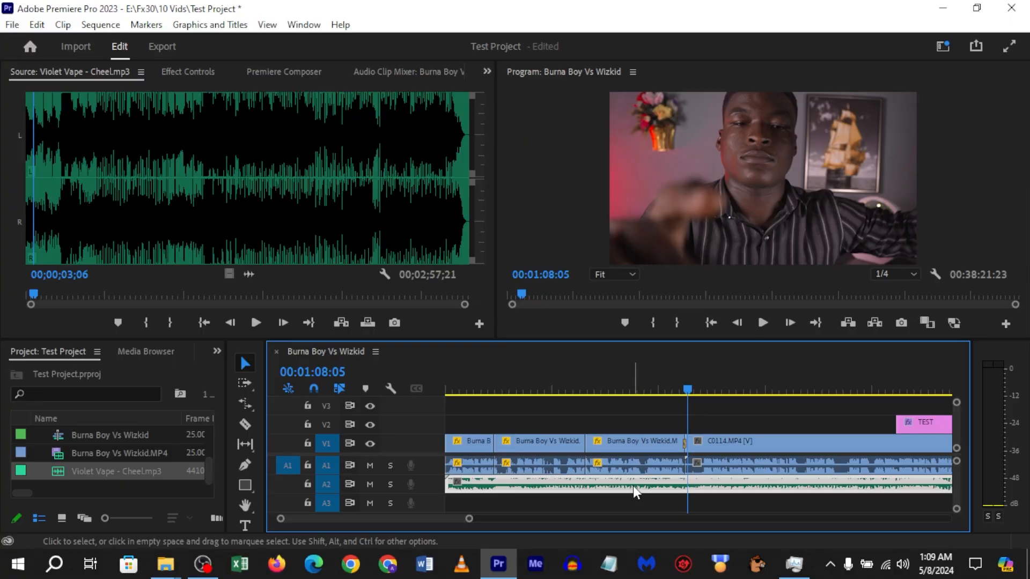
# Lower the volume of the music clip on A2 by setting its audio gain to a negative dB value.
pyautogui.press('g')
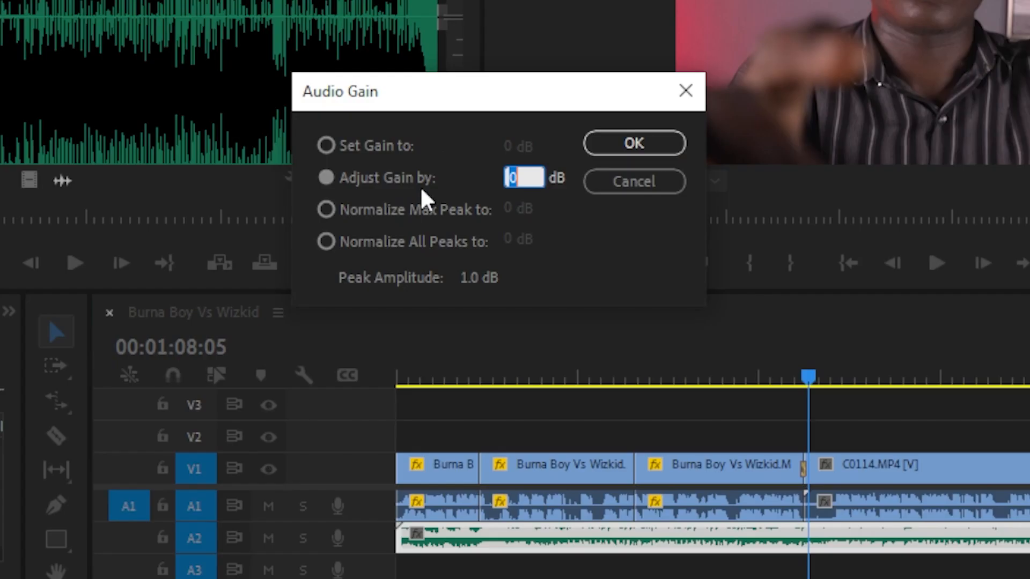
pyautogui.click(326, 145)
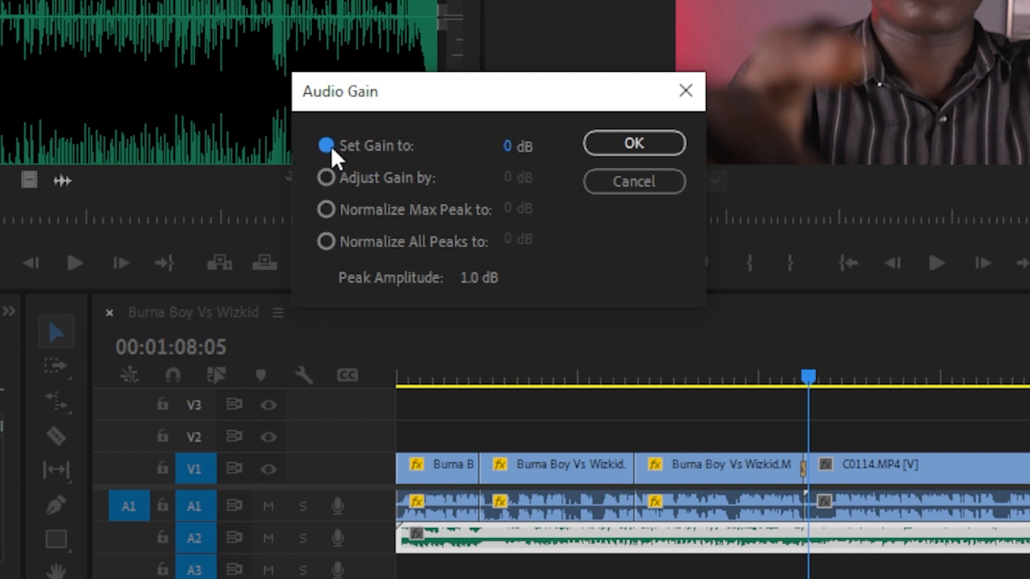
pyautogui.doubleClick(517, 148)
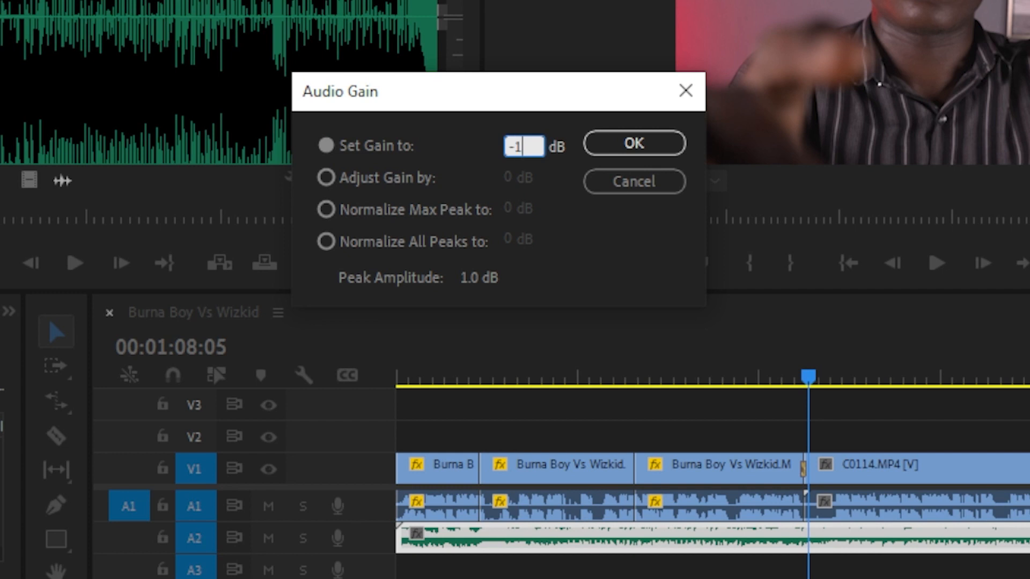
pyautogui.press('Return')
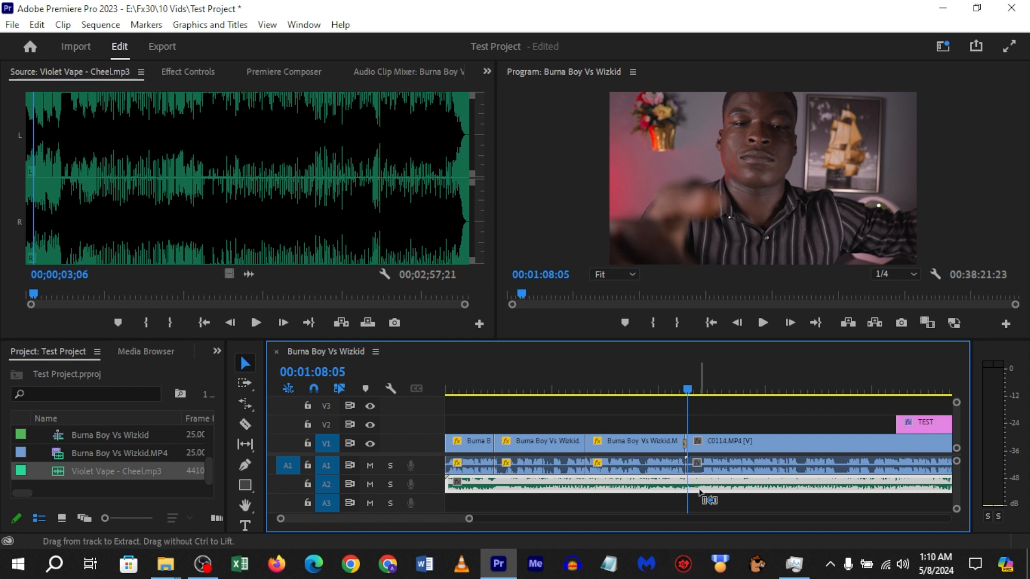
# Play the sequence from near its start to check the background music level against the voice, stopping at 00:00:10:08.
pyautogui.click(719, 430)
pyautogui.moveTo(523, 393); pyautogui.dragTo(407, 370)
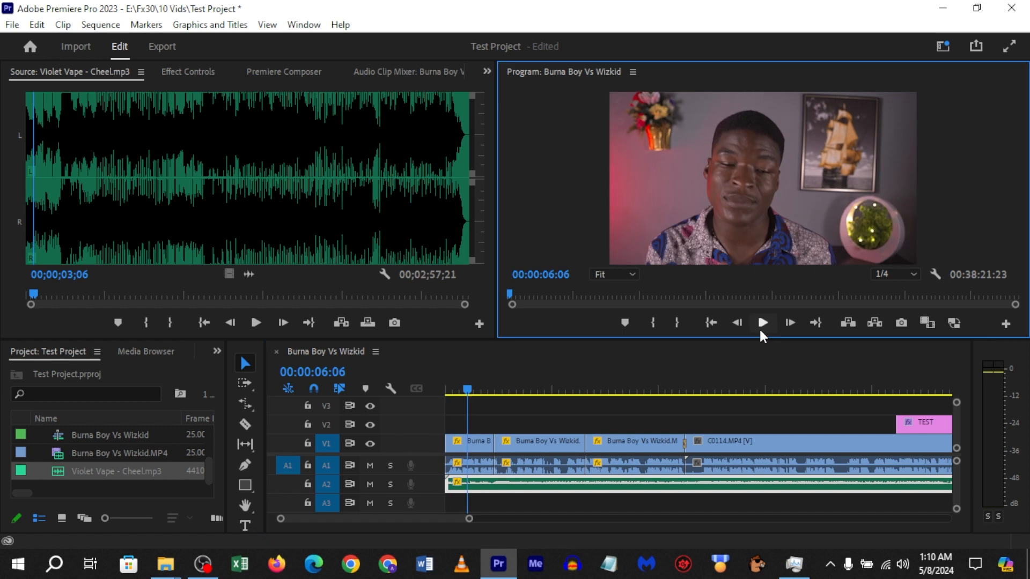
pyautogui.click(760, 329)
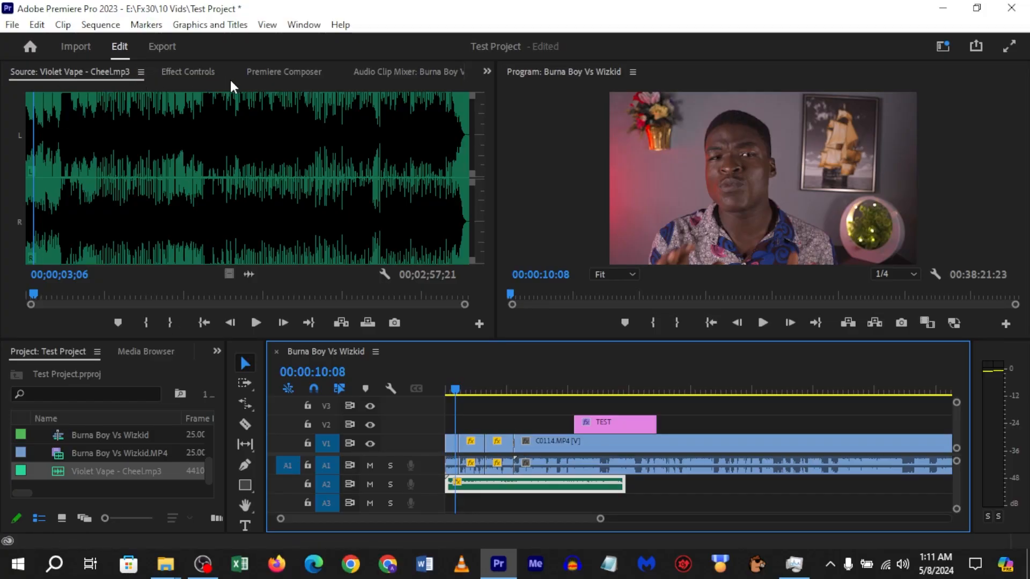
# Move the playhead to 00:01:57:10, select the C0114.MP4 clip on V1 and show its effect controls.
pyautogui.click(46, 72)
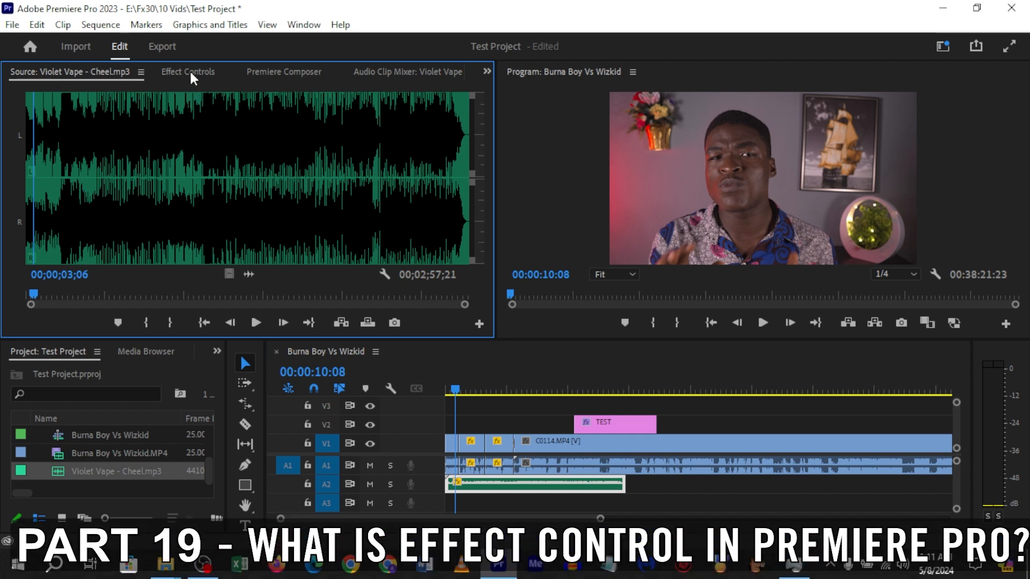
pyautogui.click(566, 378)
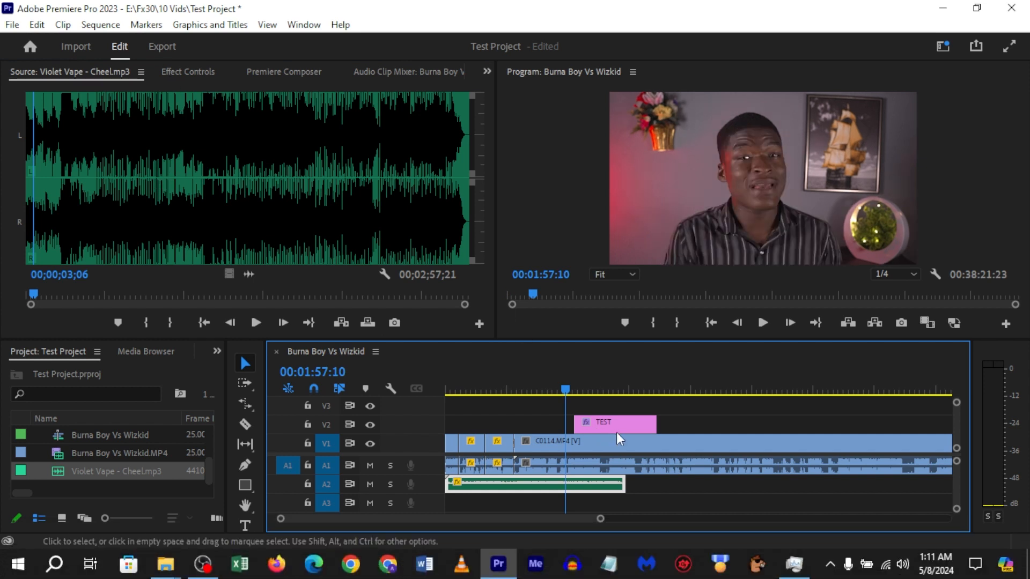
pyautogui.click(561, 438)
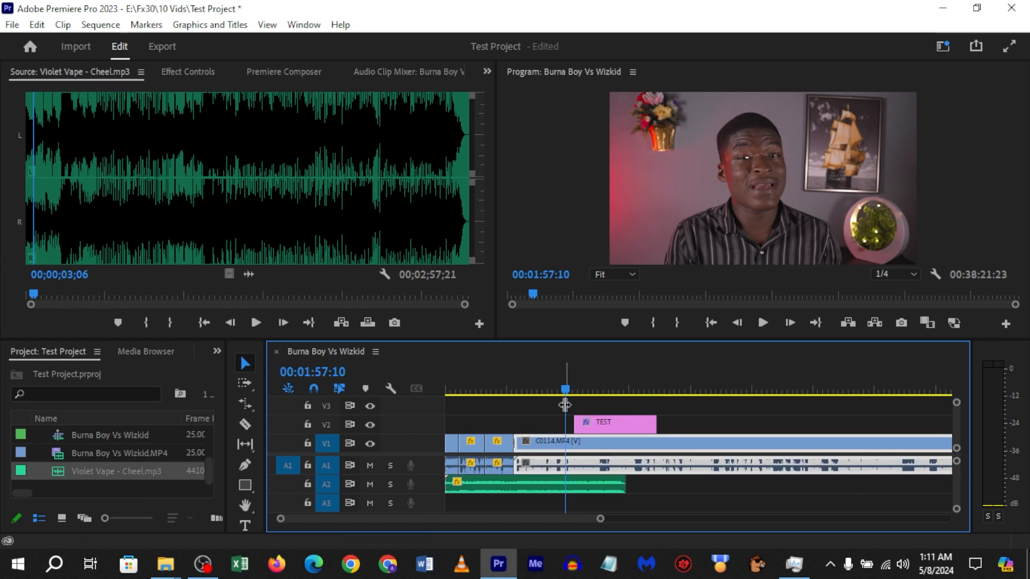
pyautogui.click(179, 68)
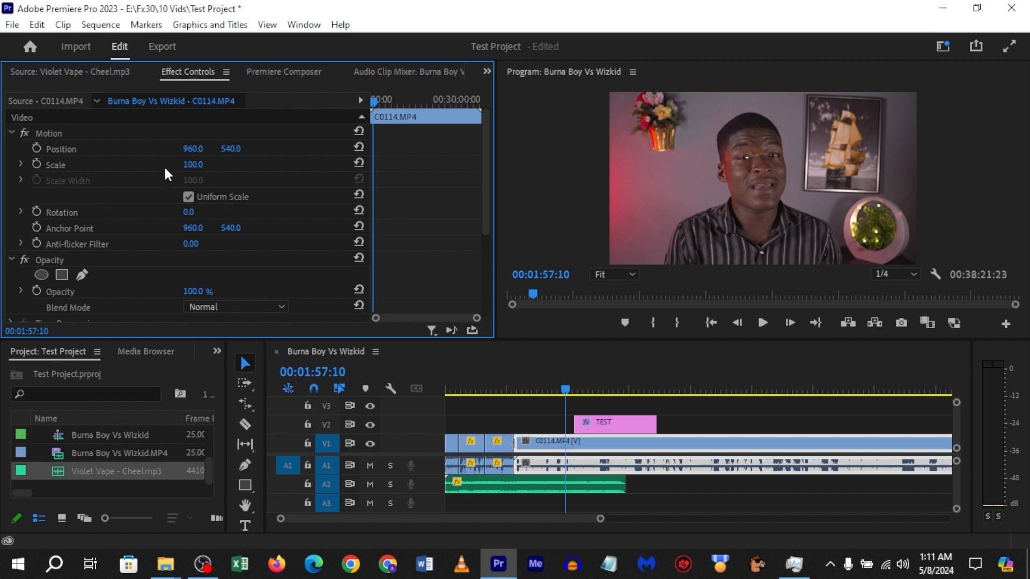
# Try C0114.MP4 at position 927, 1147, scale 145 and rotation -359°, with its opacity lowered to 39%.
pyautogui.moveTo(192, 151); pyautogui.dragTo(269, 150)
pyautogui.moveTo(195, 150)
pyautogui.mouseDown()
pyautogui.moveTo(161, 150)
pyautogui.moveTo(185, 150)
pyautogui.mouseUp()
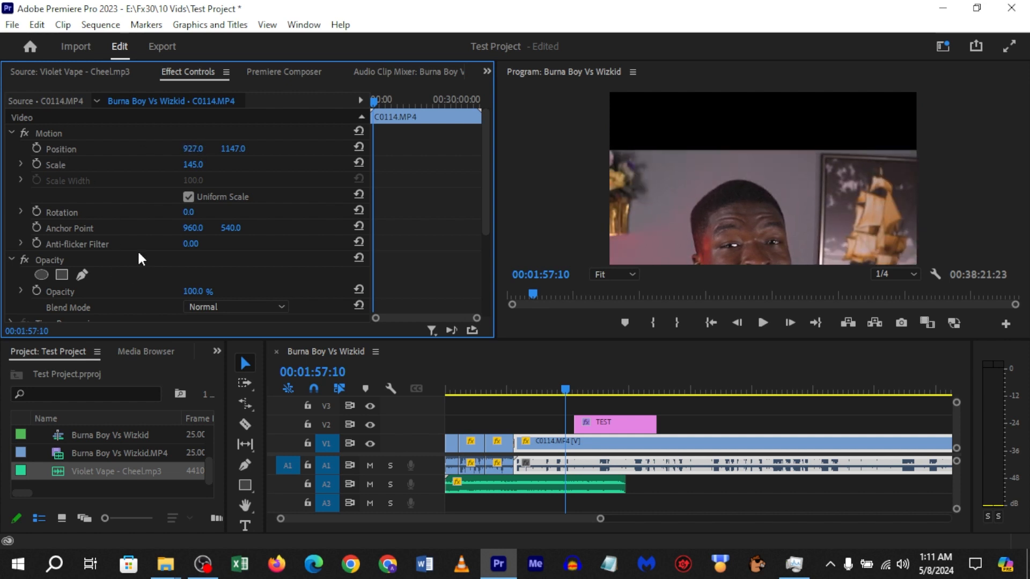
pyautogui.moveTo(188, 213); pyautogui.dragTo(140, 213)
pyautogui.scroll(-1, 161, 263)
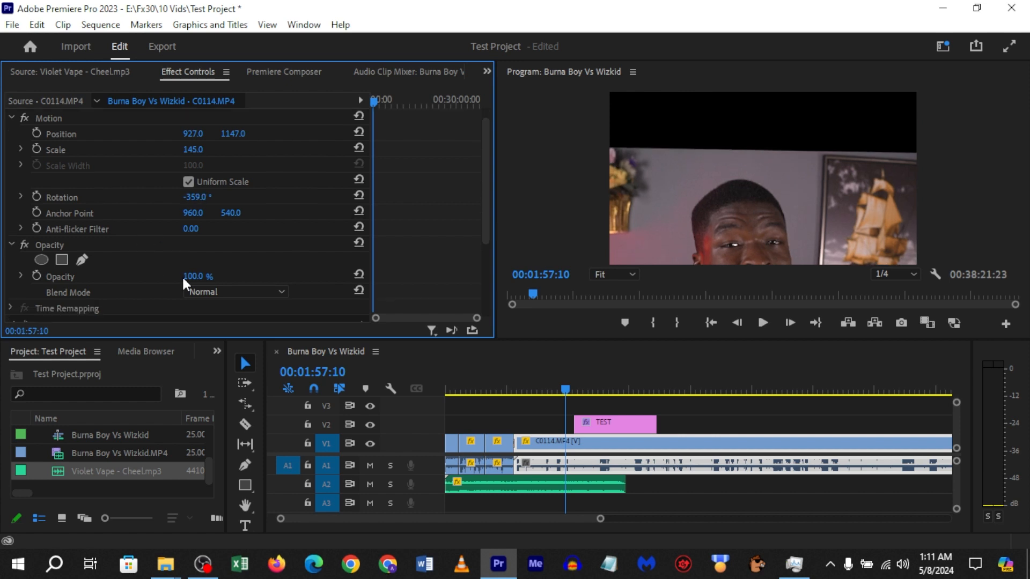
pyautogui.moveTo(192, 276); pyautogui.dragTo(159, 276)
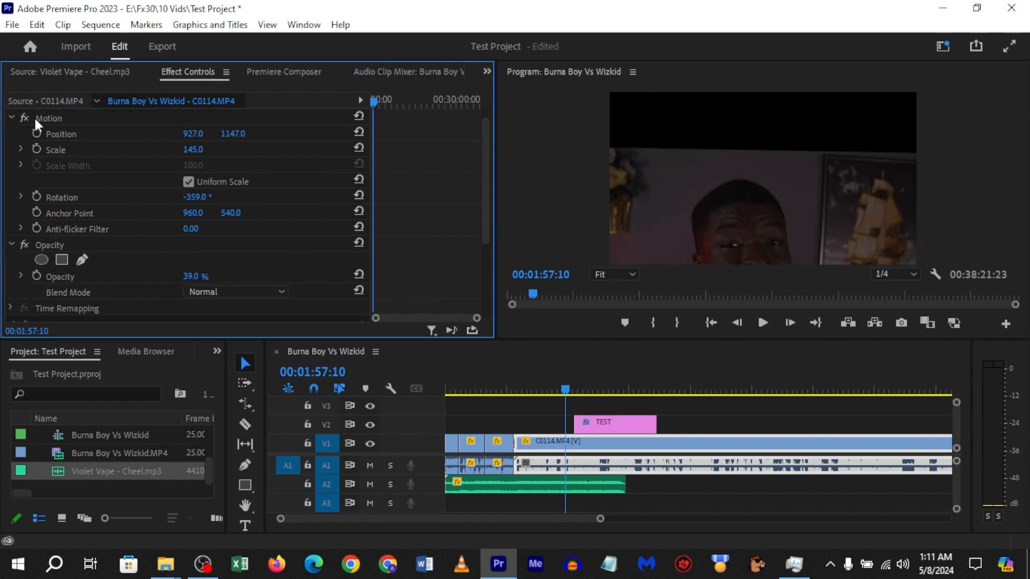
pyautogui.scroll(1, 248, 268)
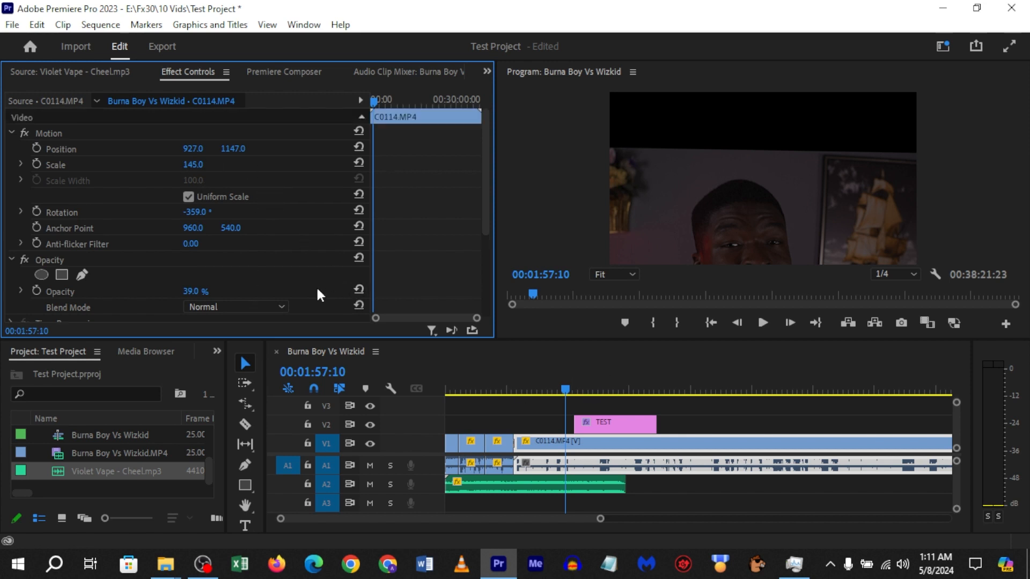
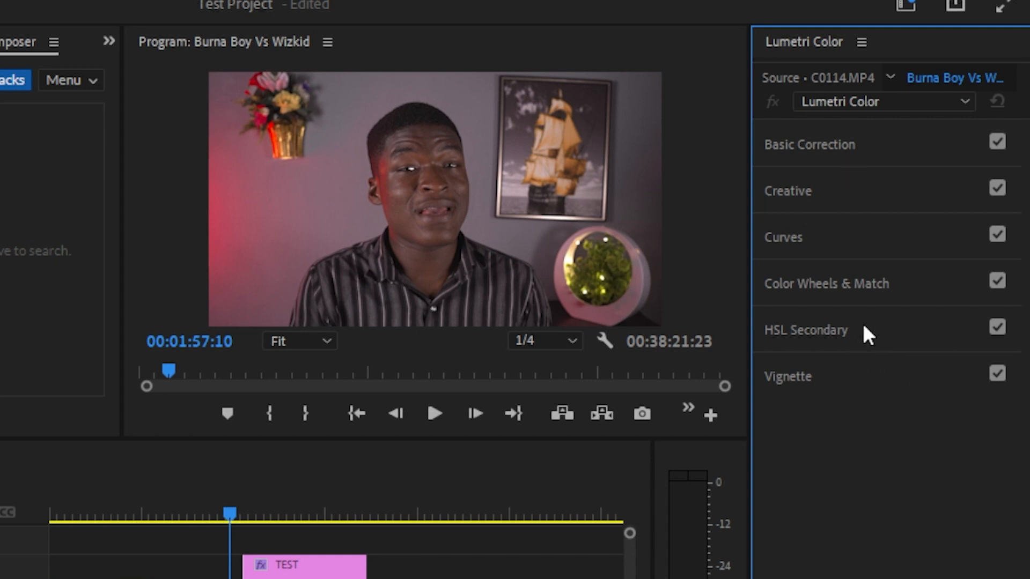
# In Lumetri Color's Basic Correction, set C0114.MP4's temperature to 40.7 and tint to 38.3.
pyautogui.click(836, 143)
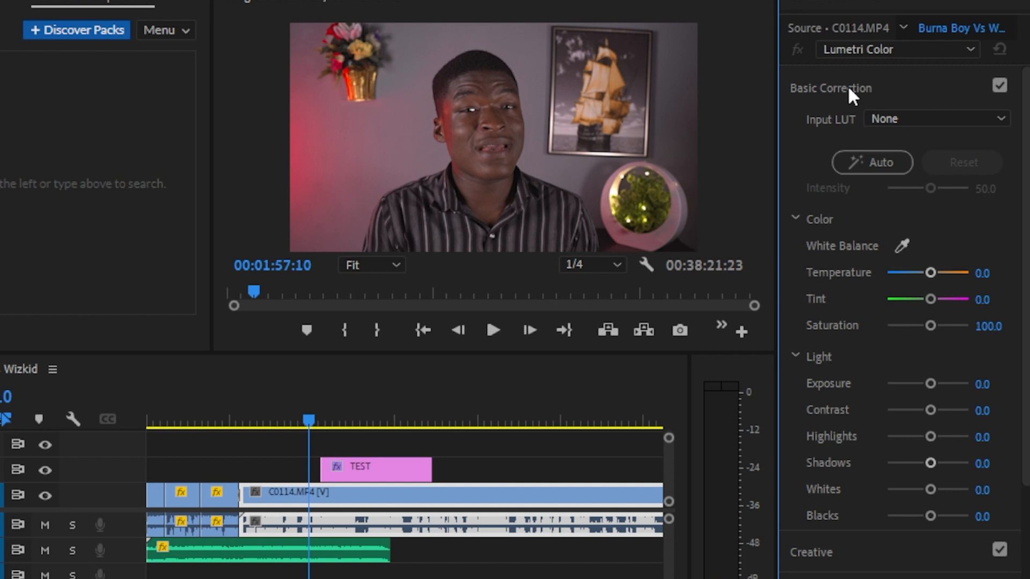
pyautogui.click(841, 91)
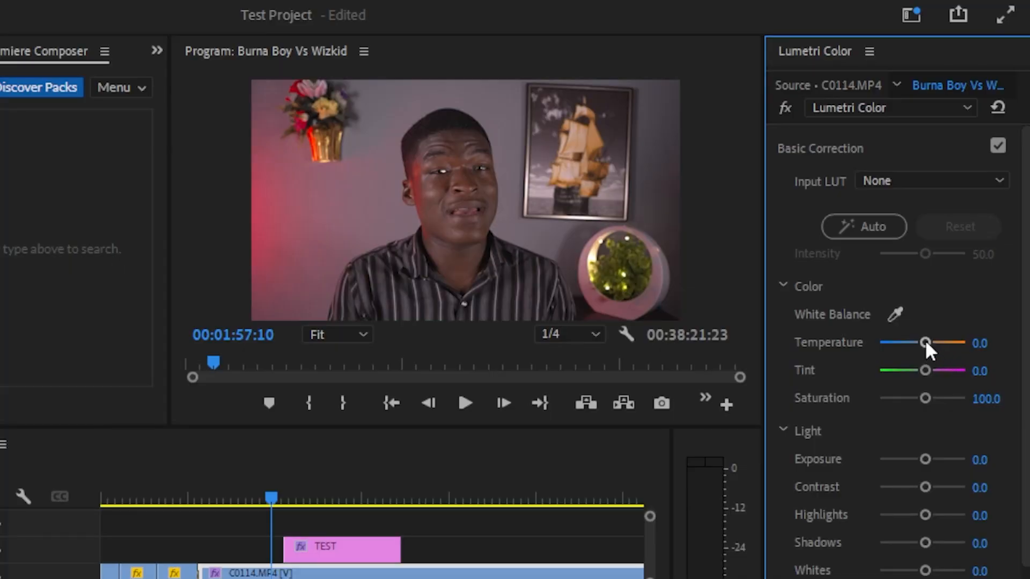
pyautogui.moveTo(926, 344)
pyautogui.mouseDown()
pyautogui.moveTo(984, 345)
pyautogui.moveTo(893, 344)
pyautogui.moveTo(908, 368)
pyautogui.moveTo(890, 368)
pyautogui.moveTo(964, 380)
pyautogui.moveTo(934, 371)
pyautogui.moveTo(922, 341)
pyautogui.moveTo(938, 345)
pyautogui.mouseUp()
pyautogui.doubleClick(893, 343)
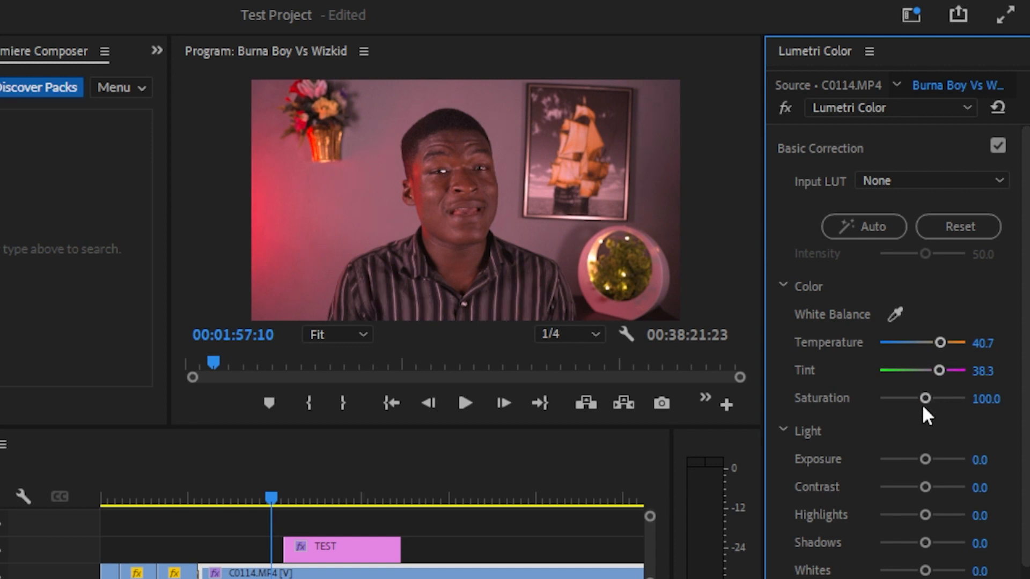
# Try C0114.MP4's saturation at 200, reset it and set it to 96.3.
pyautogui.moveTo(925, 398); pyautogui.dragTo(966, 400)
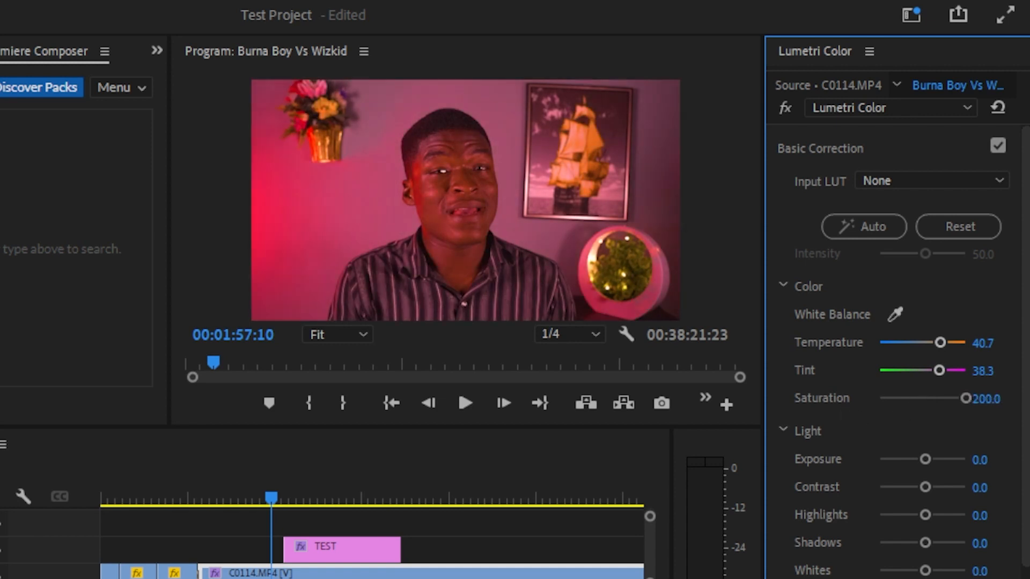
pyautogui.doubleClick(965, 397)
pyautogui.moveTo(929, 397); pyautogui.dragTo(920, 400)
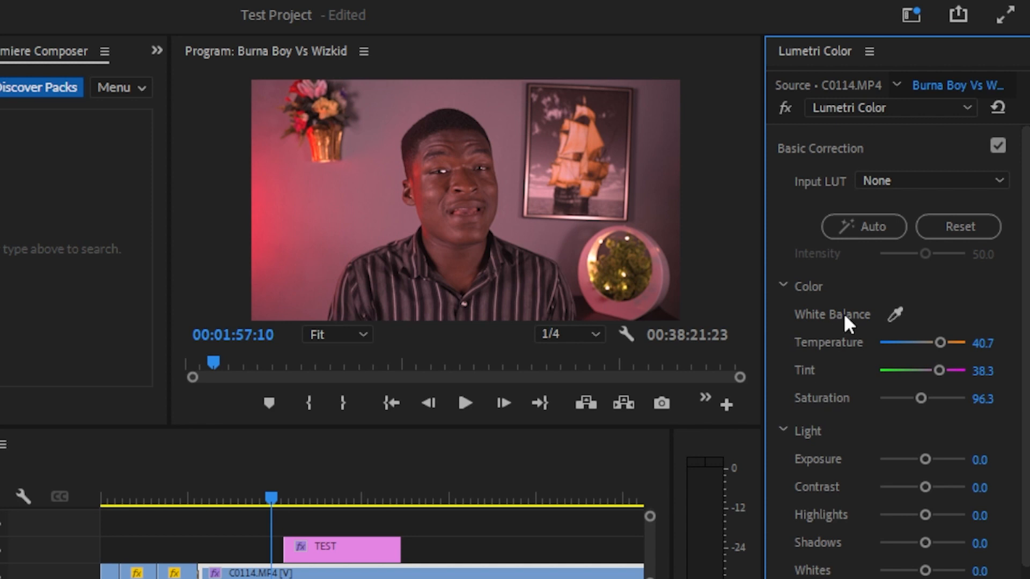
pyautogui.click(786, 289)
pyautogui.click(785, 289)
# Set C0114.MP4's exposure to 0.8 and try higher contrast and highlights at 100, resetting both to 0.
pyautogui.moveTo(927, 460)
pyautogui.mouseDown()
pyautogui.moveTo(938, 465)
pyautogui.moveTo(927, 460)
pyautogui.mouseUp()
pyautogui.doubleClick(938, 460)
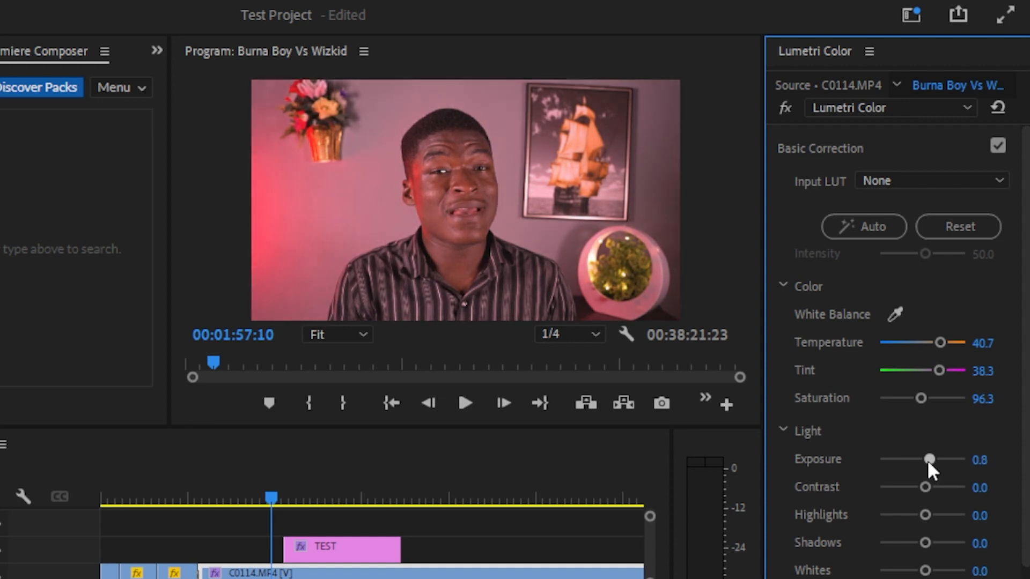
pyautogui.moveTo(925, 489)
pyautogui.mouseDown()
pyautogui.moveTo(963, 493)
pyautogui.moveTo(925, 491)
pyautogui.moveTo(934, 490)
pyautogui.mouseUp()
pyautogui.doubleClick(935, 490)
pyautogui.moveTo(926, 511); pyautogui.dragTo(982, 529)
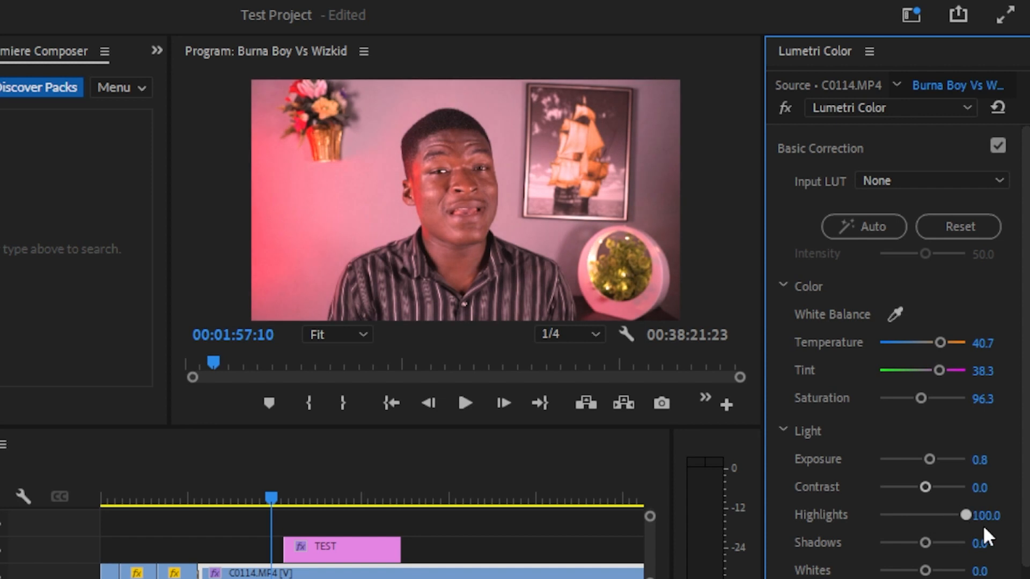
pyautogui.doubleClick(966, 515)
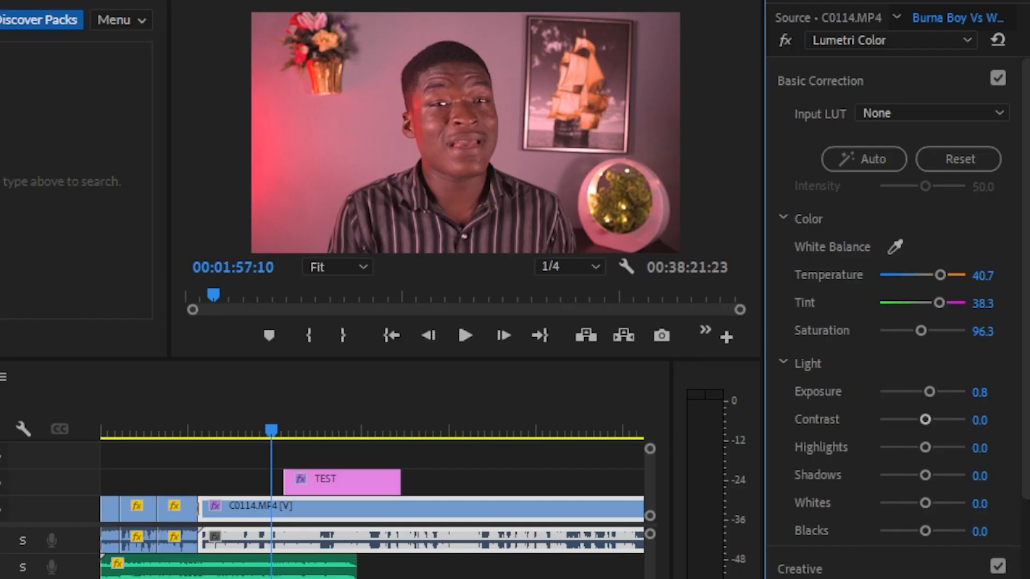
# Try shadows at 100, whites at 85.2 and lower blacks on C0114.MP4, returning each to 0.
pyautogui.moveTo(922, 478); pyautogui.dragTo(986, 493)
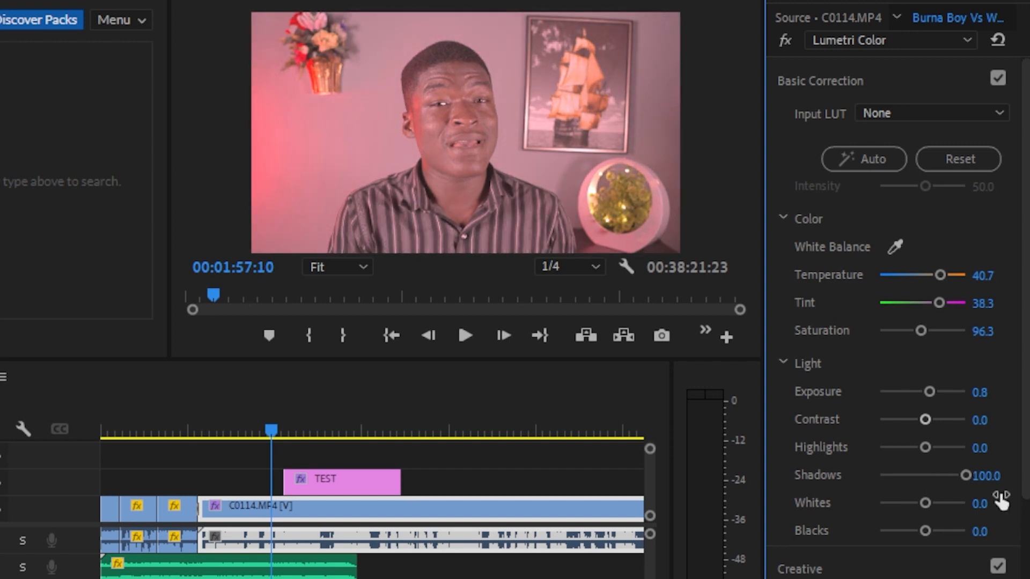
pyautogui.moveTo(964, 474); pyautogui.dragTo(926, 475)
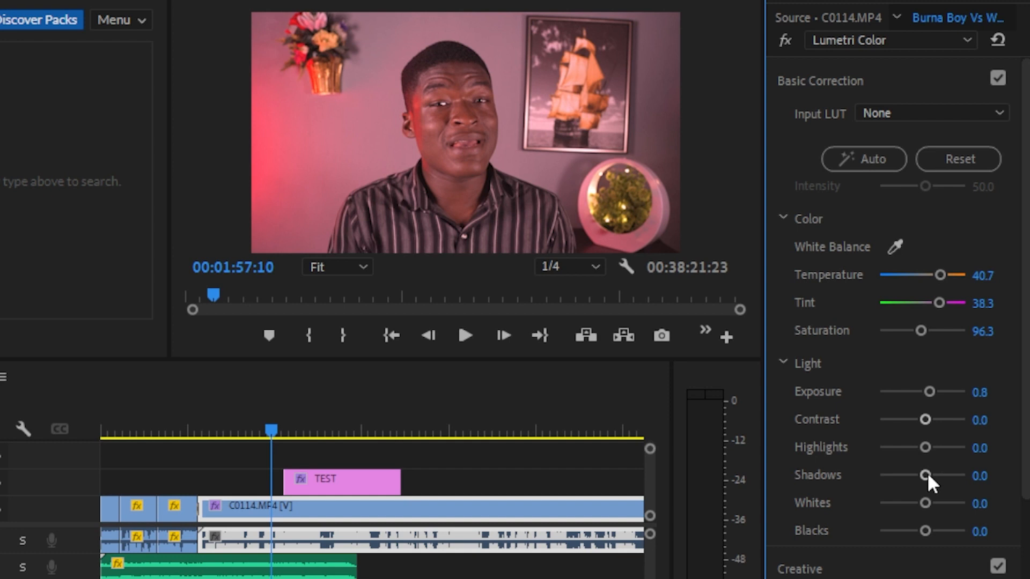
pyautogui.moveTo(926, 502); pyautogui.dragTo(959, 503)
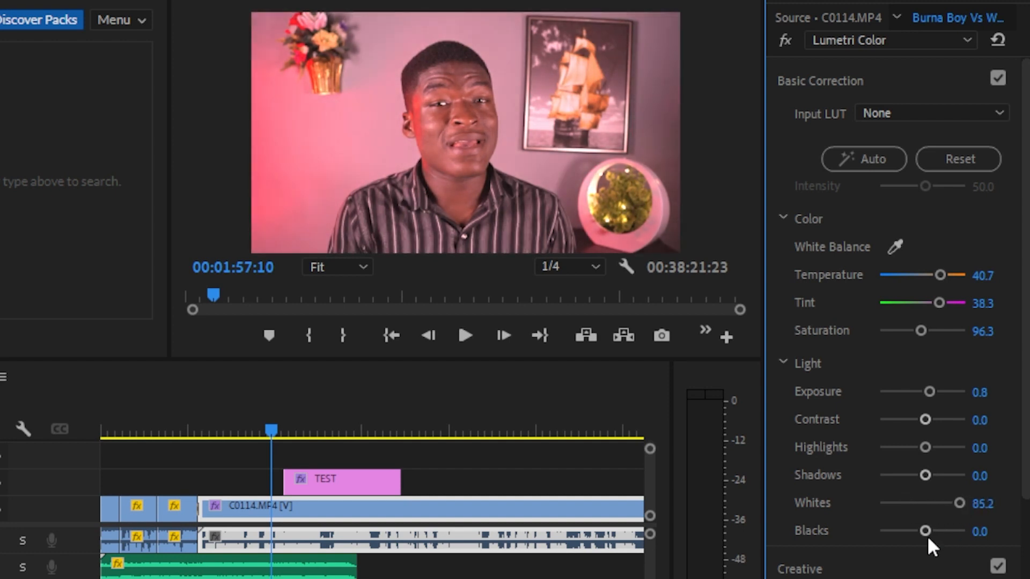
pyautogui.moveTo(919, 530)
pyautogui.mouseDown()
pyautogui.moveTo(869, 534)
pyautogui.moveTo(908, 529)
pyautogui.mouseUp()
pyautogui.doubleClick(906, 529)
pyautogui.doubleClick(959, 502)
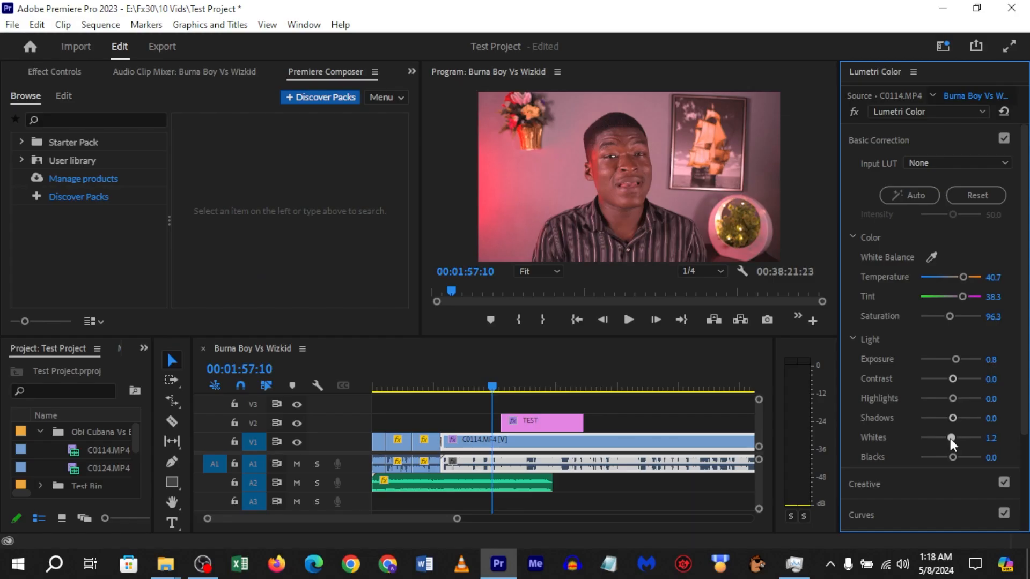
# Set C0114.MP4's light values to whites -6.2, highlights 21.0, contrast -28.4 and exposure 1.2.
pyautogui.moveTo(922, 506); pyautogui.dragTo(928, 470)
pyautogui.doubleClick(955, 418)
pyautogui.moveTo(953, 398); pyautogui.dragTo(956, 359)
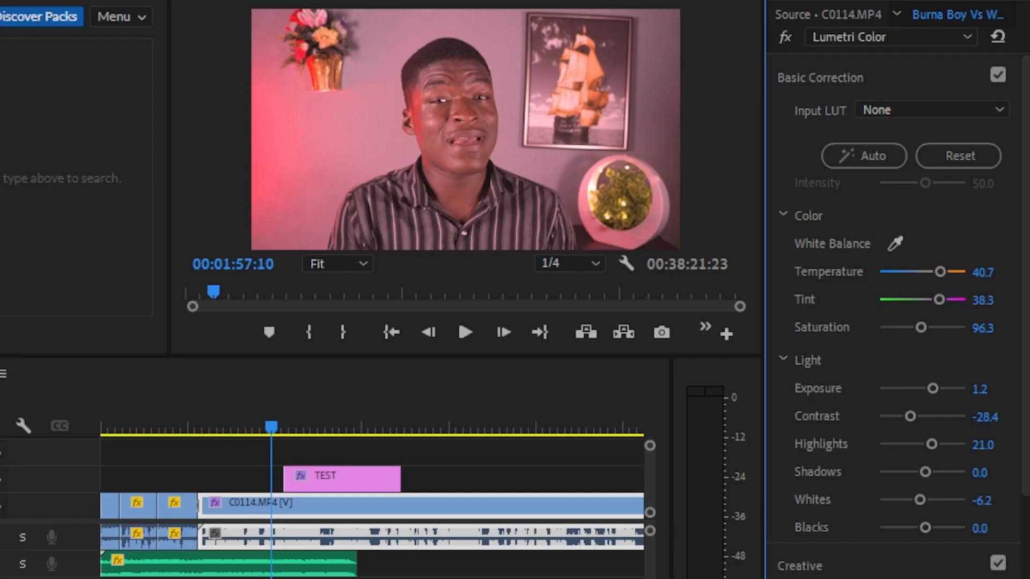
# Toggle the Lumetri Color bypass on C0114.MP4 repeatedly to compare the footage before and after the correction.
pyautogui.click(781, 32)
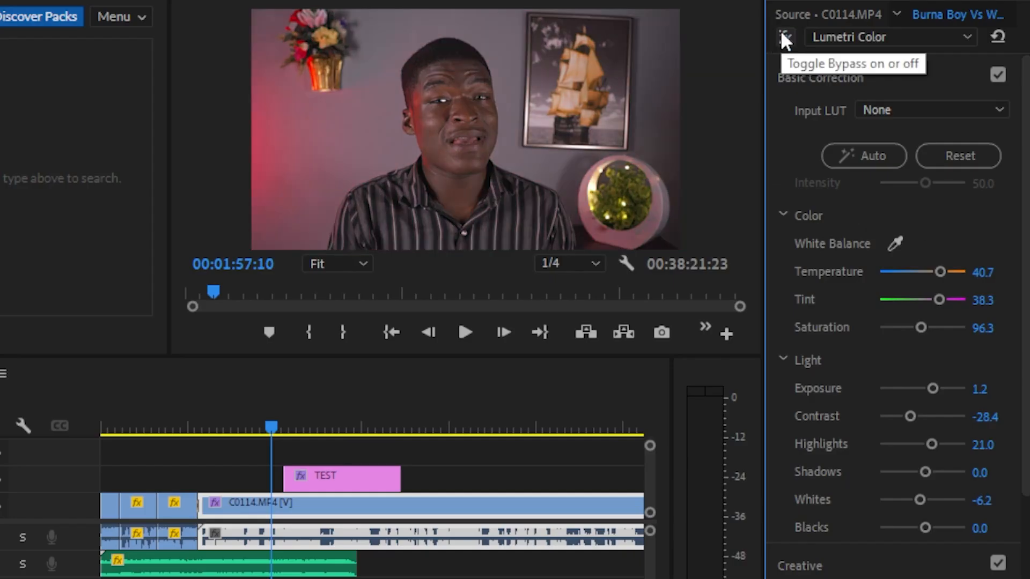
pyautogui.click(781, 32)
pyautogui.click(781, 32)
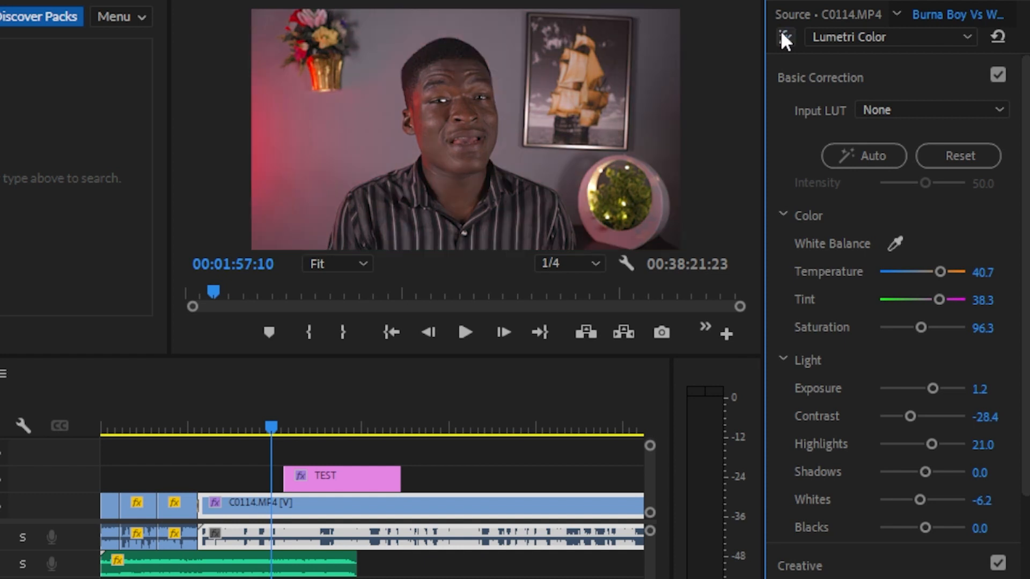
pyautogui.click(781, 33)
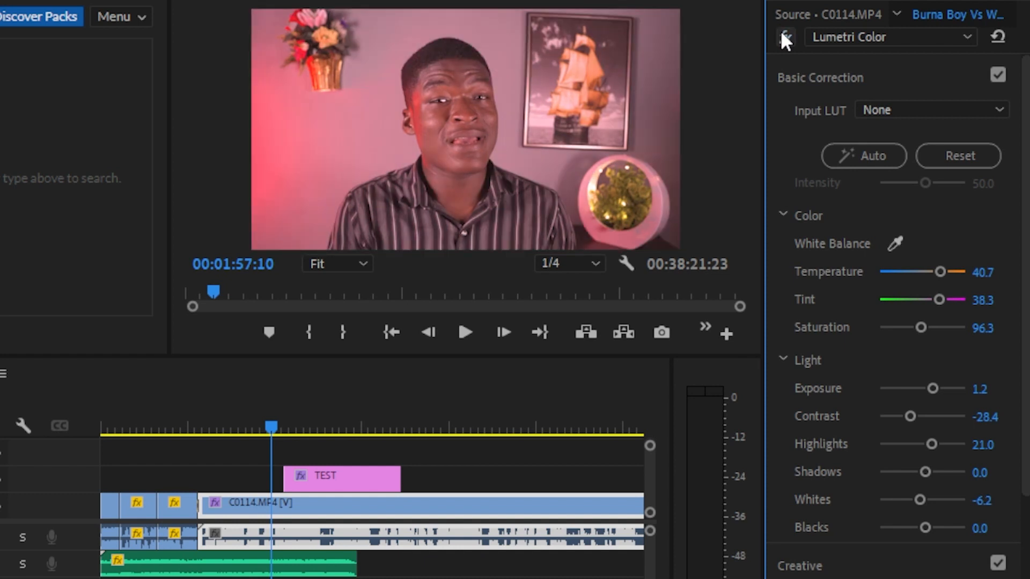
pyautogui.click(781, 32)
pyautogui.click(782, 32)
pyautogui.click(782, 33)
pyautogui.click(781, 32)
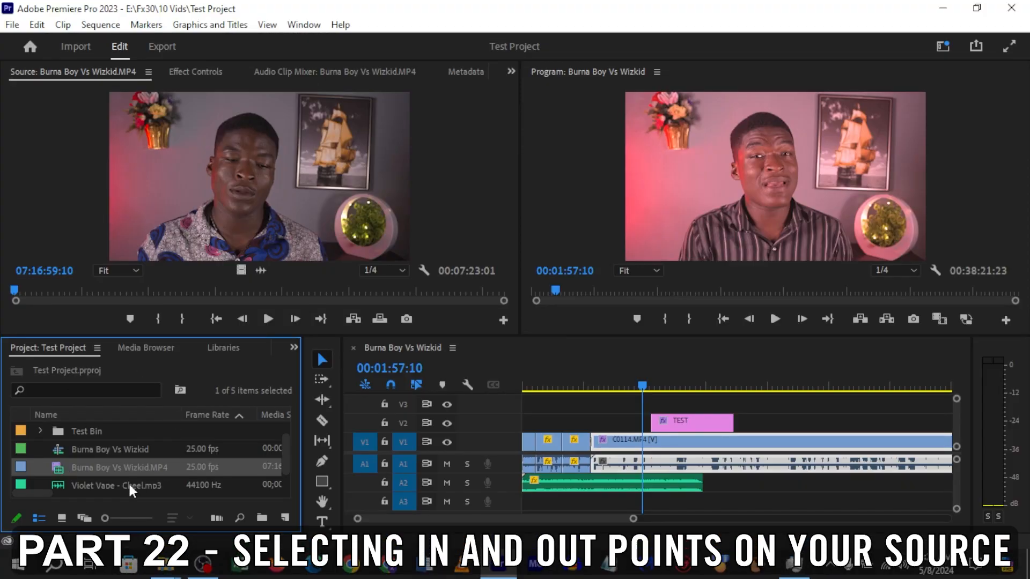
# Load Burna Boy Vs Wizkid.MP4 as the source clip and mark an in point and an out point at 07:18:39:20.
pyautogui.doubleClick(57, 468)
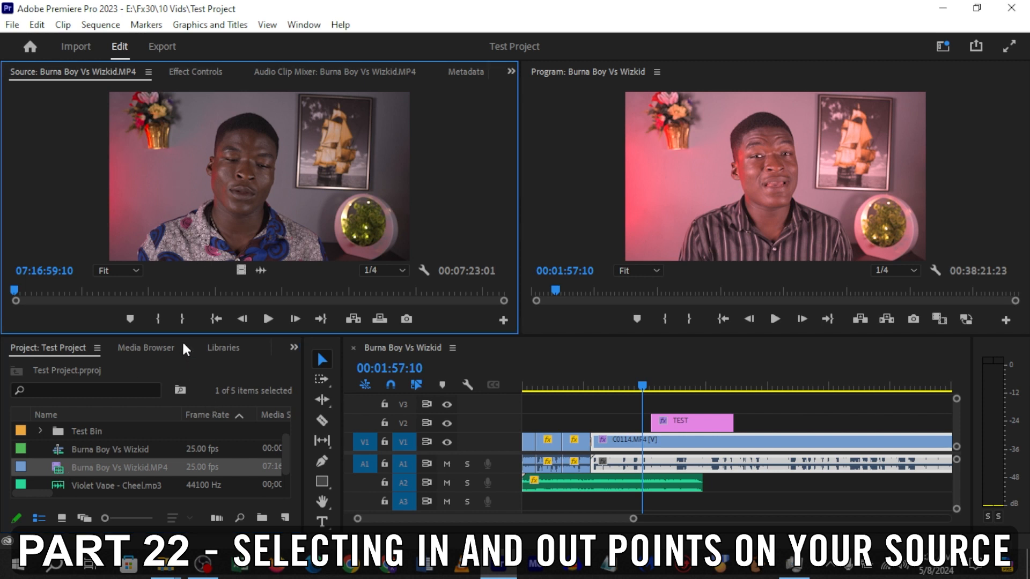
pyautogui.moveTo(32, 294); pyautogui.dragTo(46, 295)
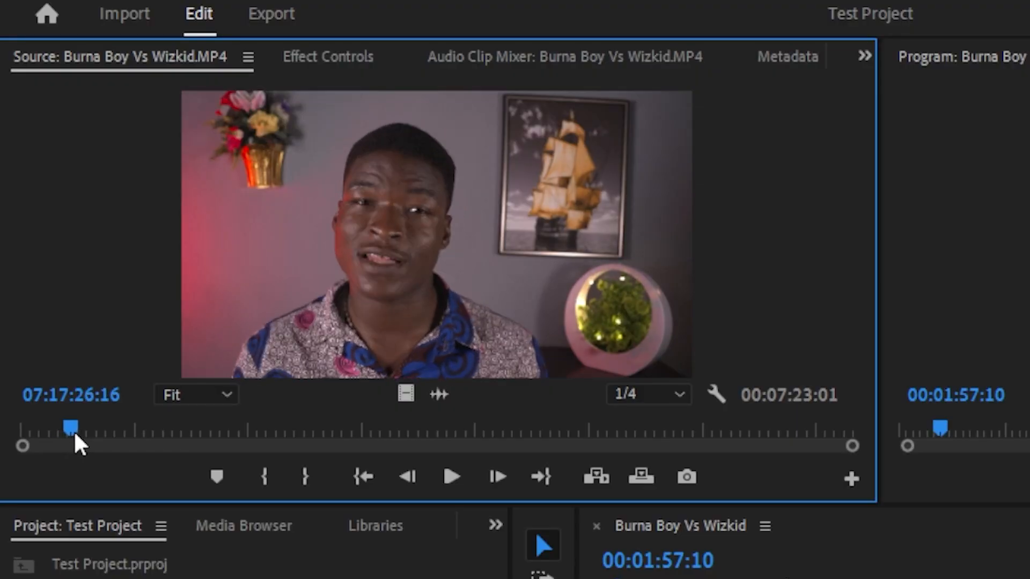
pyautogui.moveTo(76, 436); pyautogui.dragTo(135, 430)
pyautogui.click(248, 467)
pyautogui.moveTo(211, 431); pyautogui.dragTo(215, 432)
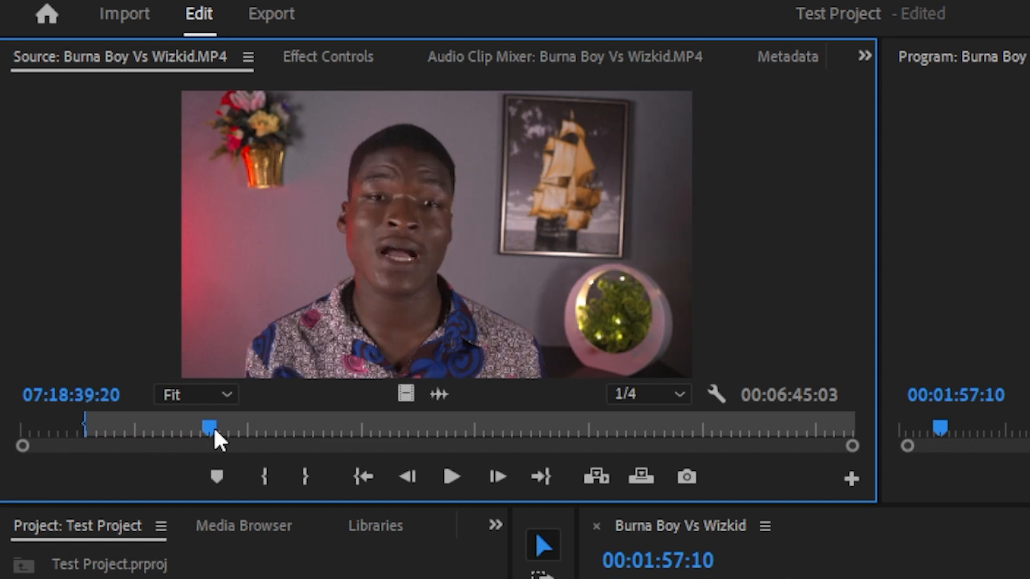
pyautogui.click(305, 489)
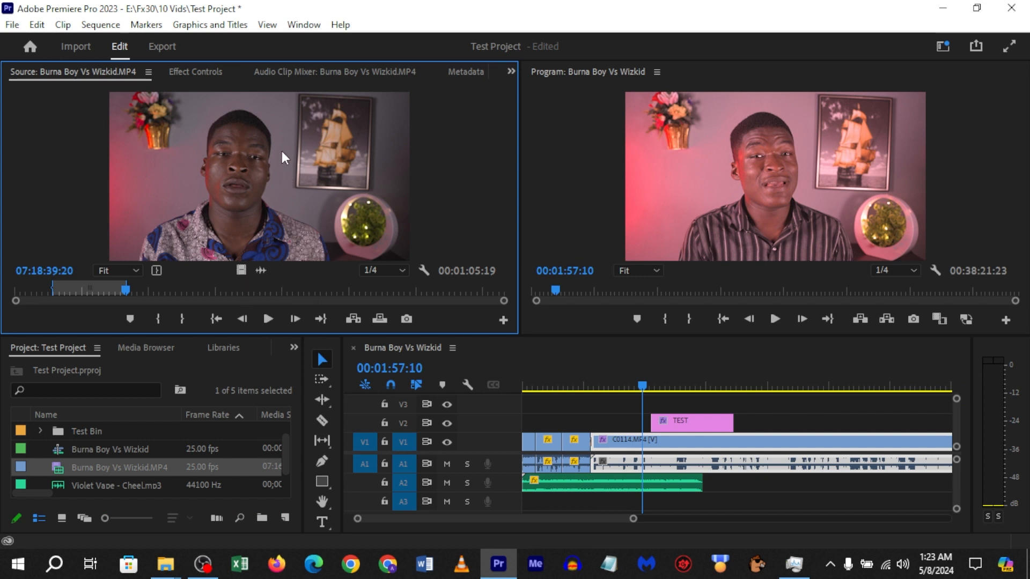
# Add the marked source range to the Burna Boy Vs Wizkid sequence as a full clip, as video only and as audio only.
pyautogui.moveTo(284, 153); pyautogui.dragTo(761, 423)
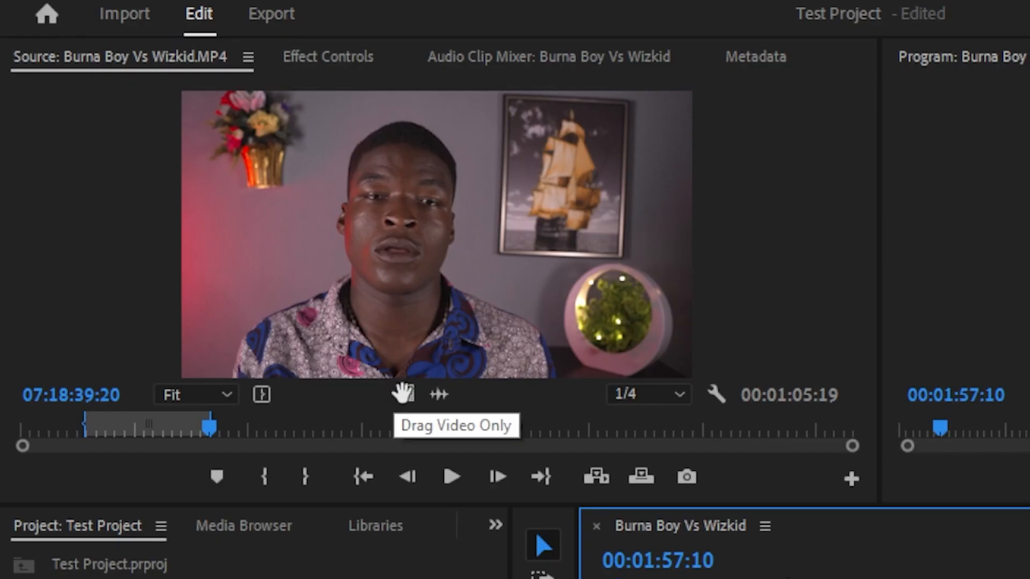
pyautogui.moveTo(402, 395); pyautogui.dragTo(856, 428)
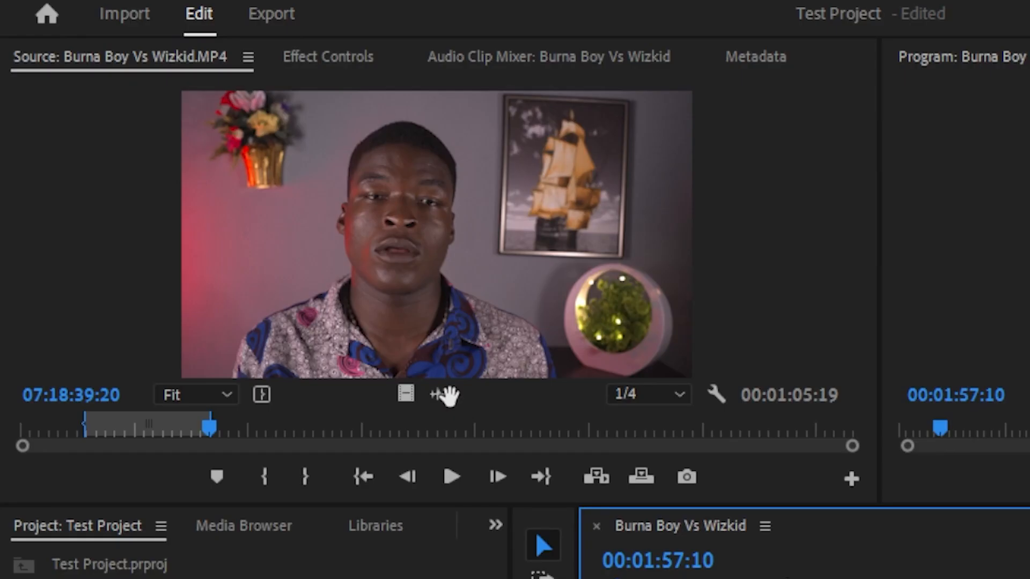
pyautogui.moveTo(448, 395); pyautogui.dragTo(691, 508)
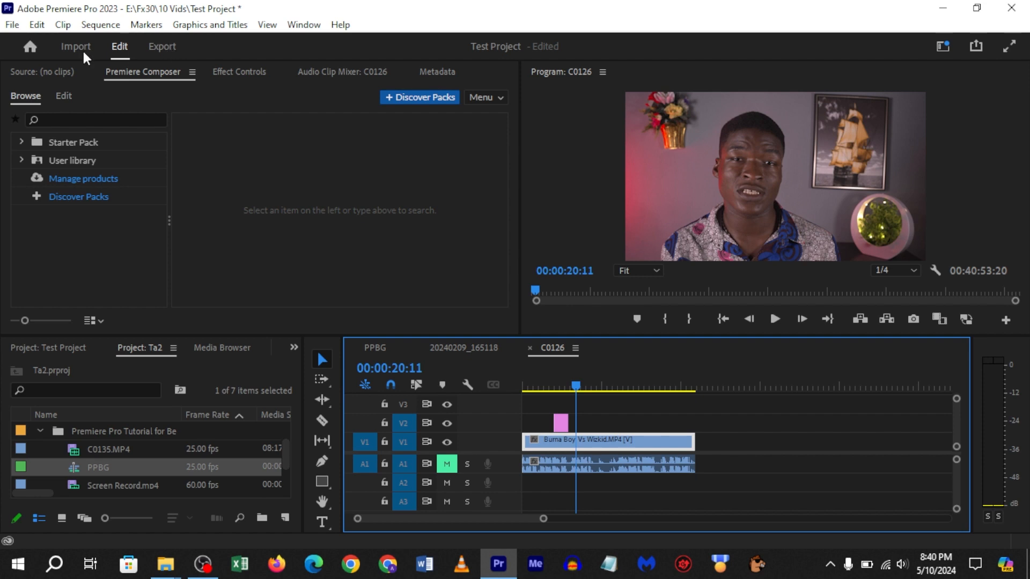
pyautogui.click(75, 48)
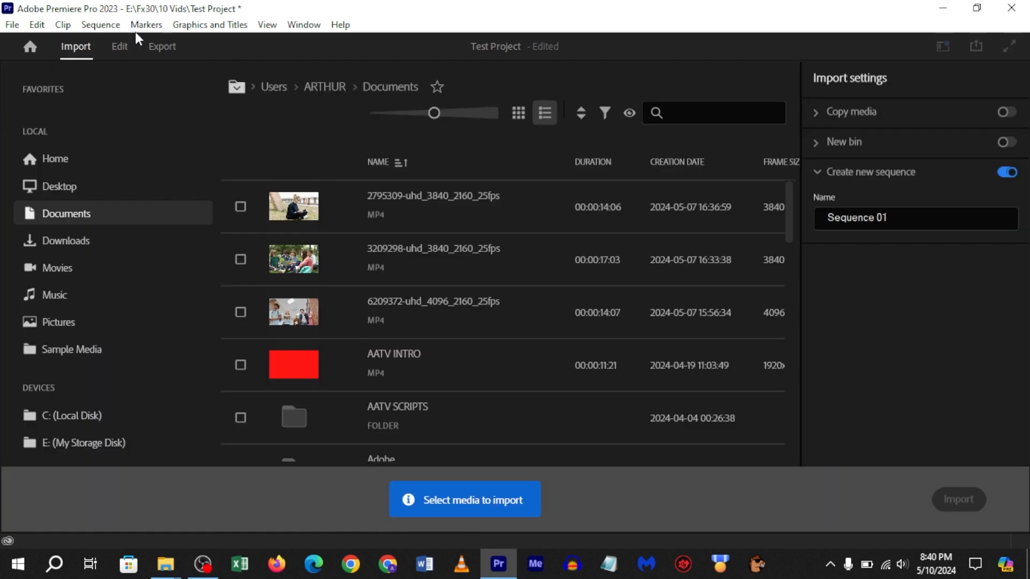
pyautogui.click(118, 48)
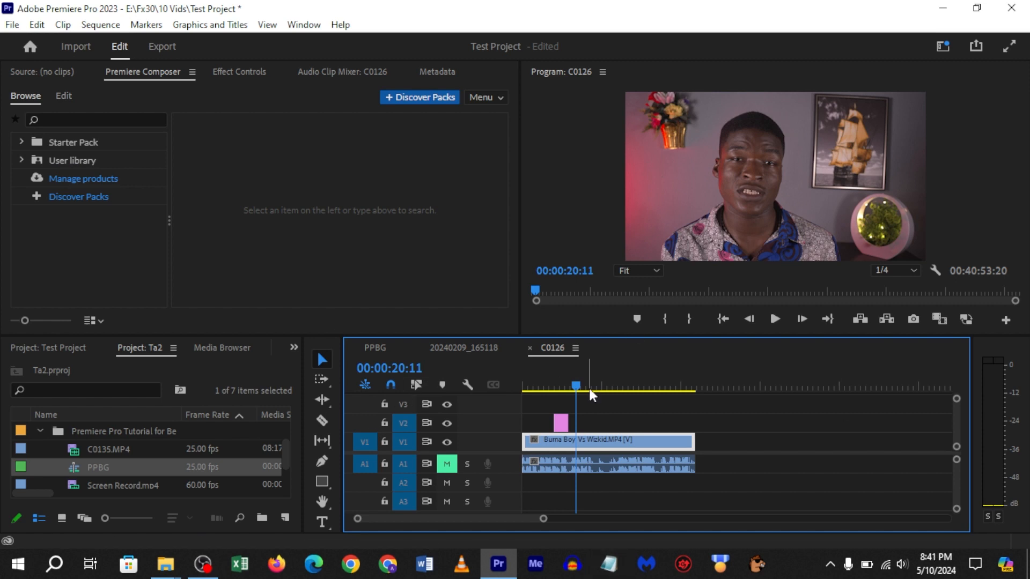
# Bring up the export settings for sequence C0126, name the file TEST and check its save location.
pyautogui.click(169, 47)
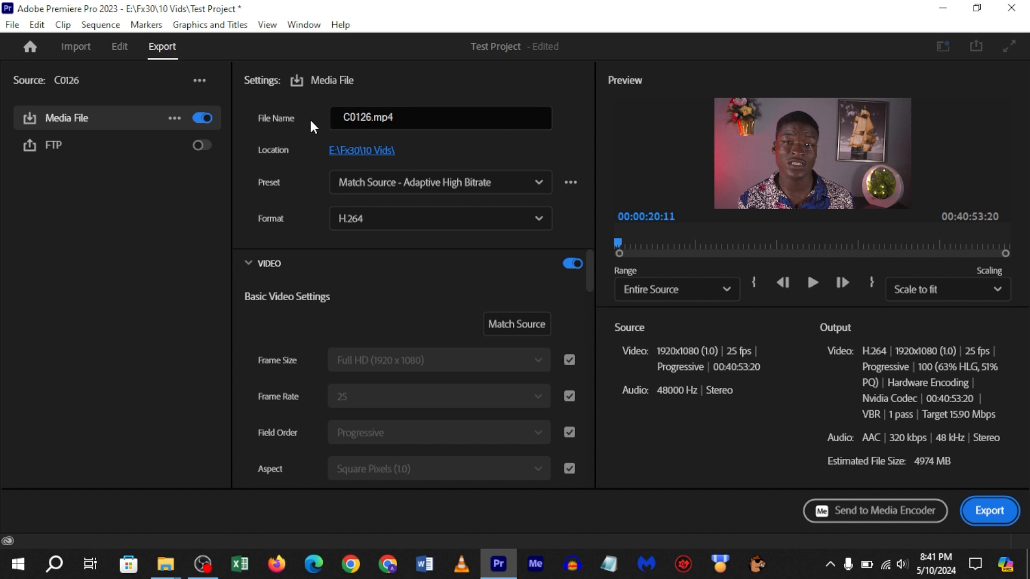
pyautogui.moveTo(417, 117); pyautogui.dragTo(292, 101)
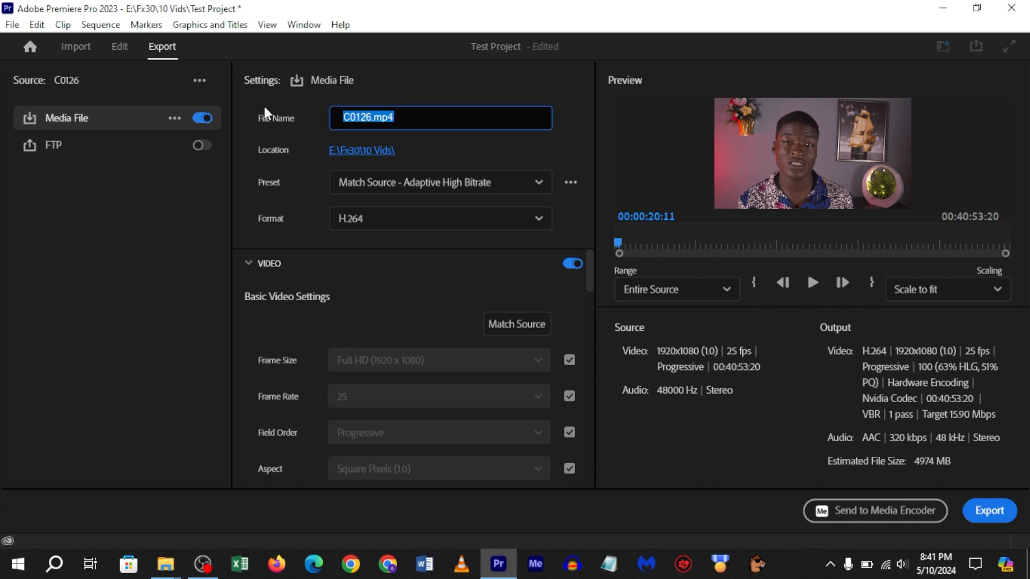
pyautogui.write('TEST')
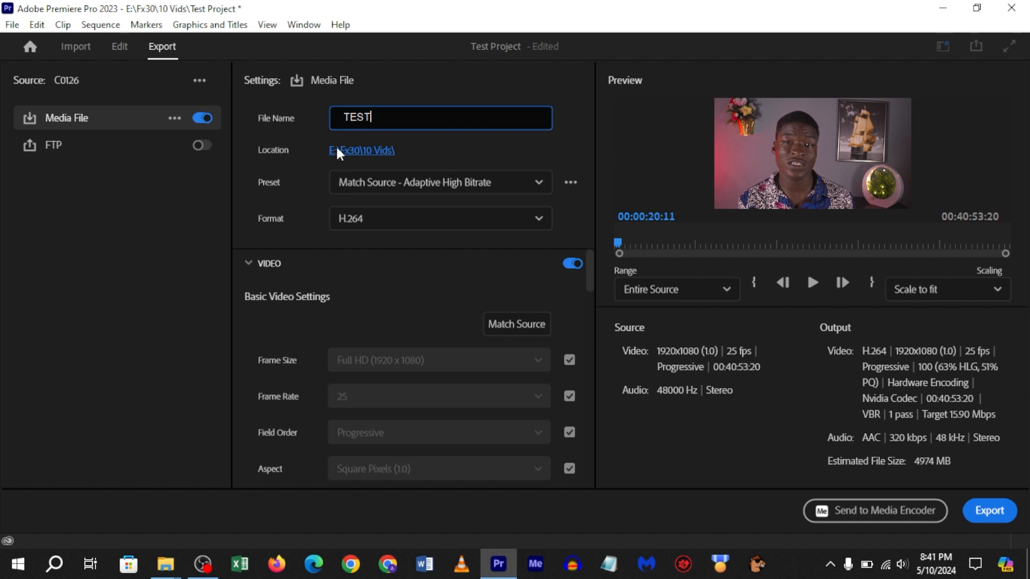
pyautogui.click(350, 150)
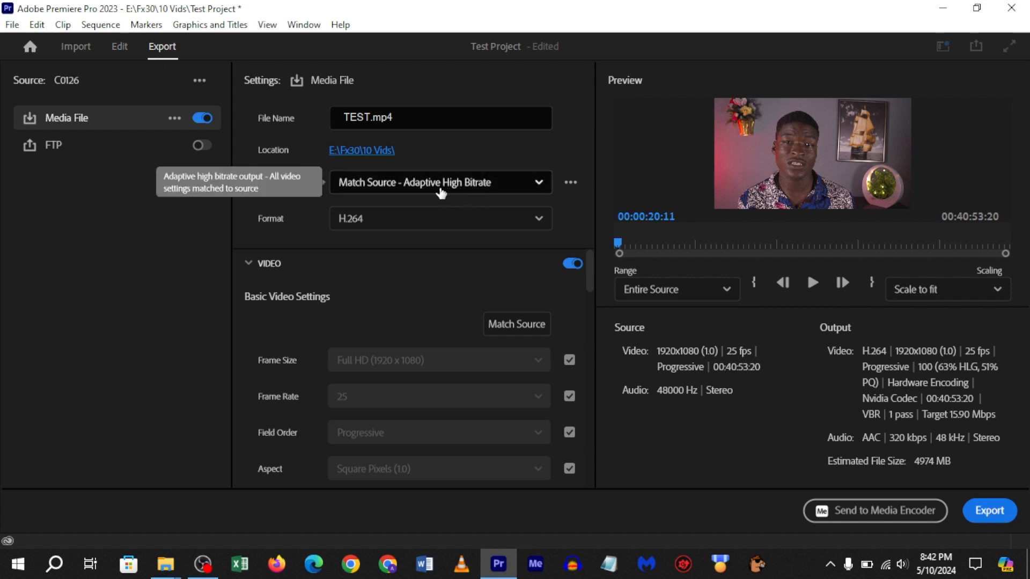
# Try the Match Source - Adaptive Medium Bitrate preset, return to Adaptive High Bitrate and choose H.264 as the export format.
pyautogui.click(494, 186)
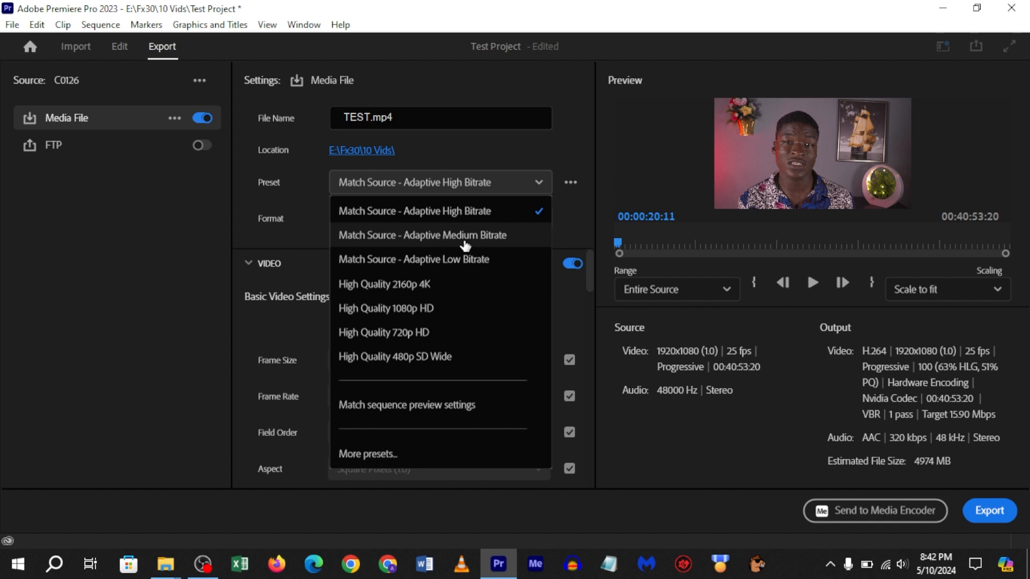
pyautogui.click(463, 241)
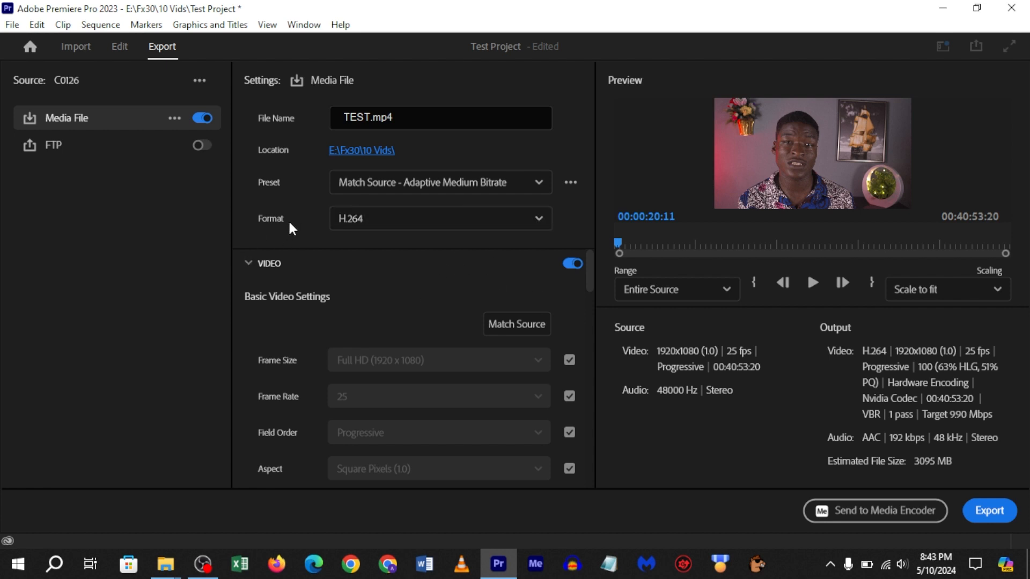
pyautogui.click(352, 230)
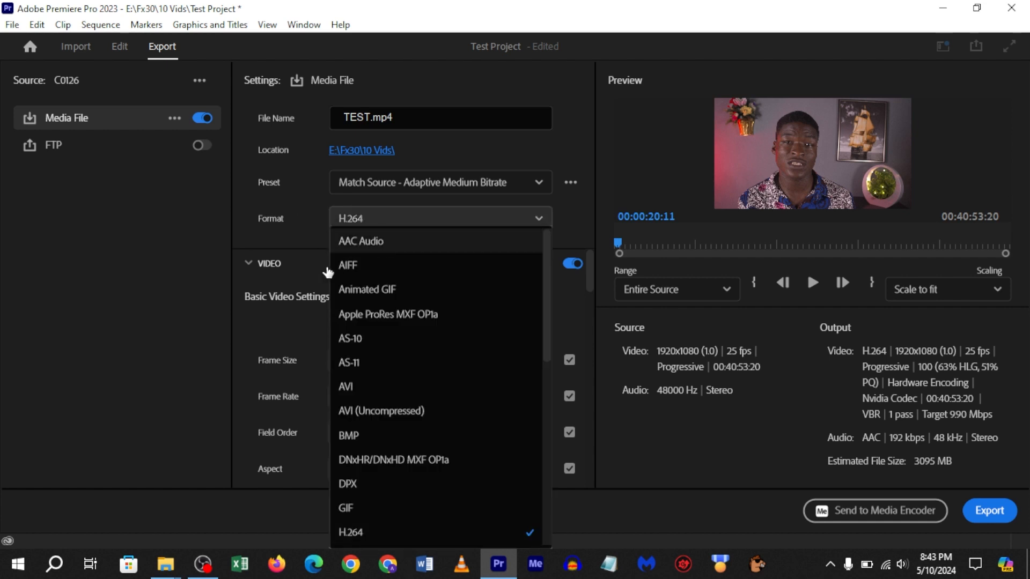
pyautogui.scroll(-6, 392, 330)
pyautogui.scroll(3, 419, 324)
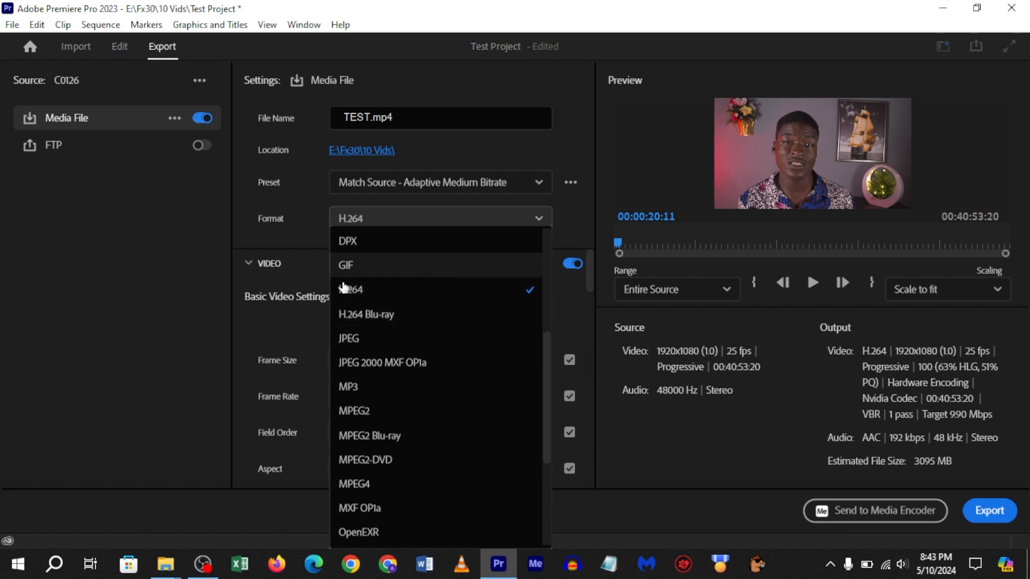
pyautogui.scroll(2, 402, 338)
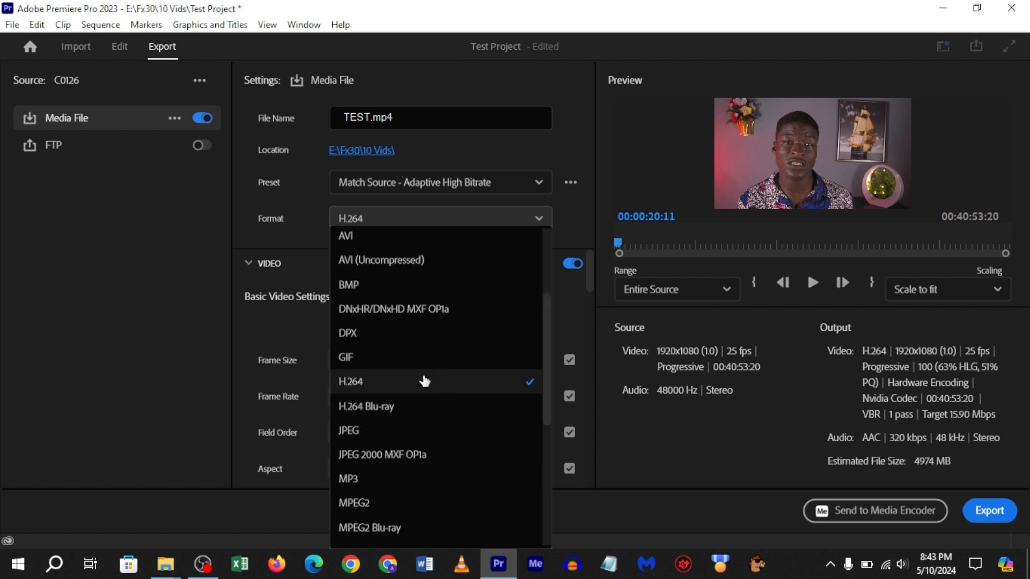
pyautogui.click(381, 383)
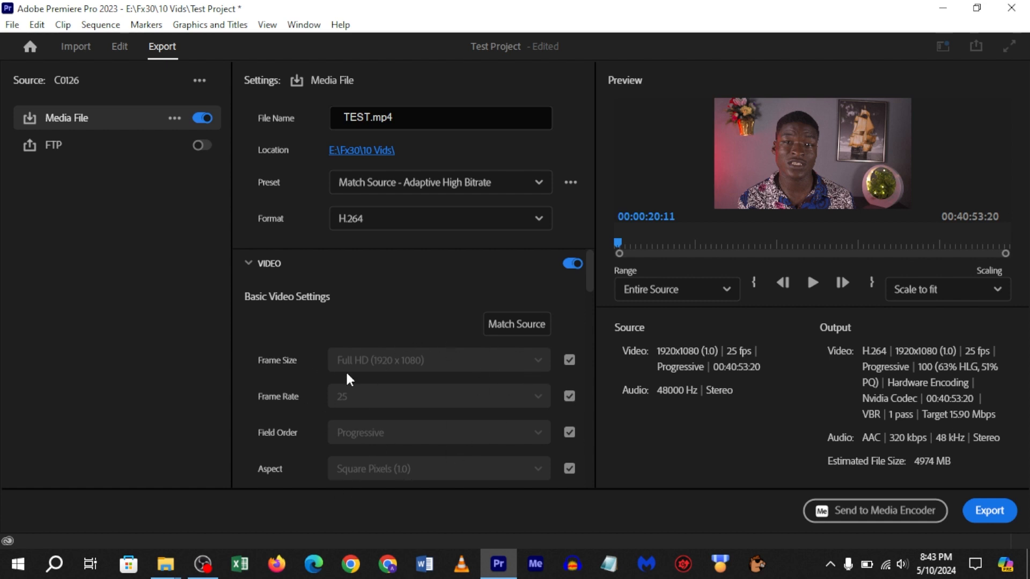
# Review the export's video and encoding settings, including the performance options, keeping Hardware Encoding.
pyautogui.scroll(-5, 416, 354)
pyautogui.scroll(4, 408, 322)
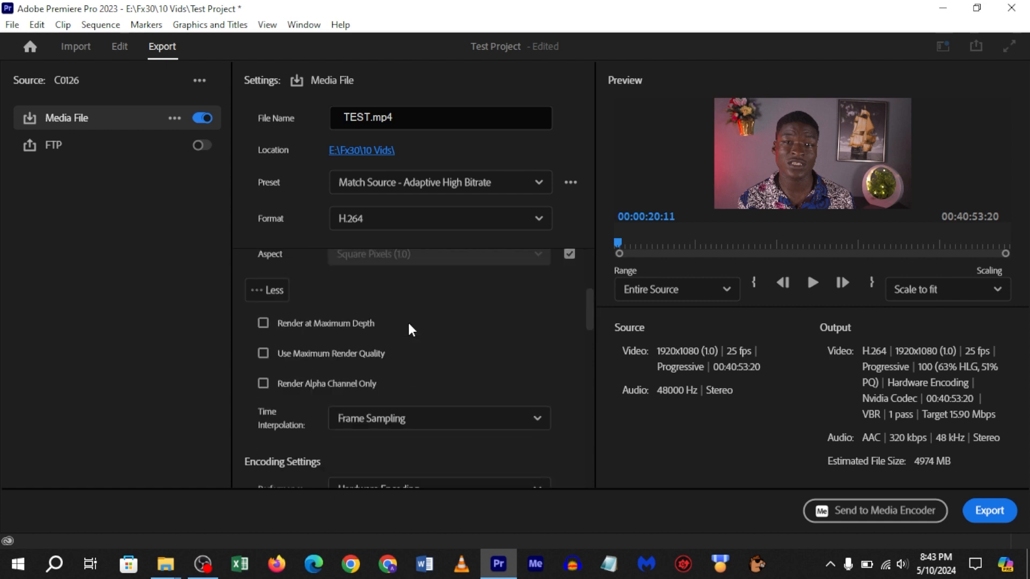
pyautogui.scroll(-4, 426, 372)
pyautogui.scroll(-2, 558, 424)
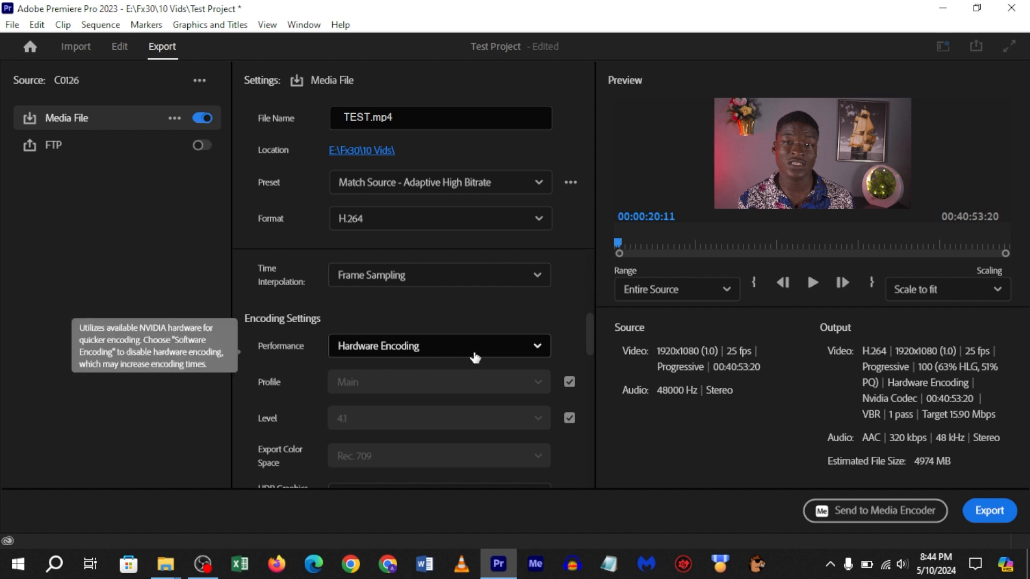
pyautogui.click(422, 347)
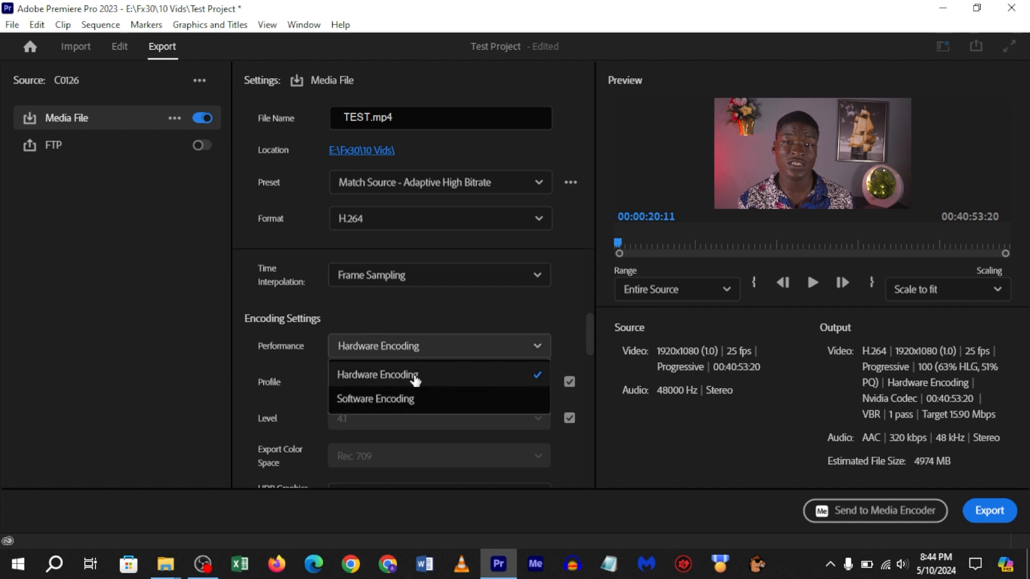
pyautogui.click(434, 333)
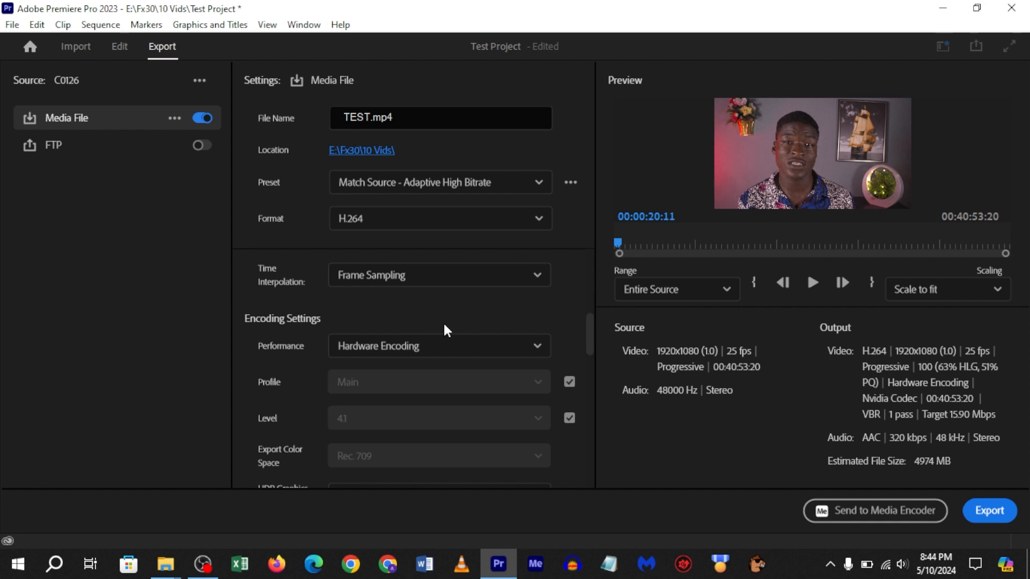
# Set the target bitrate of the TEST.mp4 export to 10 Mbps.
pyautogui.scroll(-2, 443, 321)
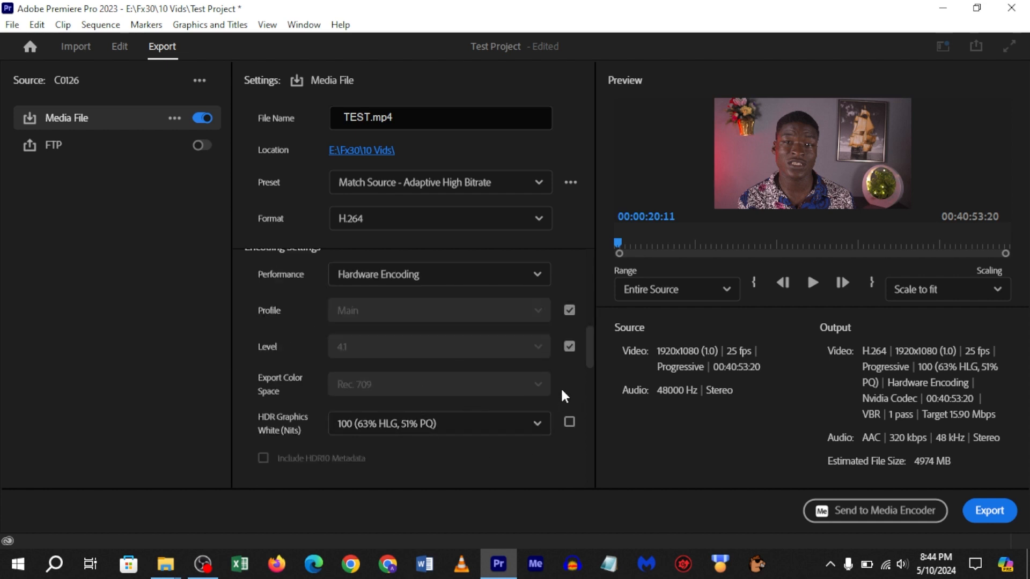
pyautogui.scroll(-6, 565, 397)
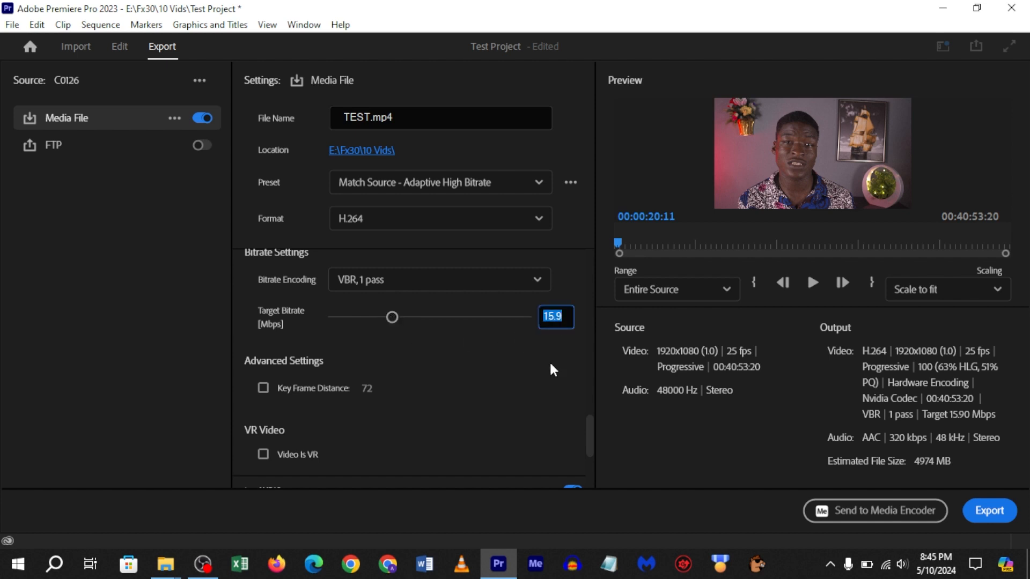
pyautogui.write('10')
pyautogui.press('Return')
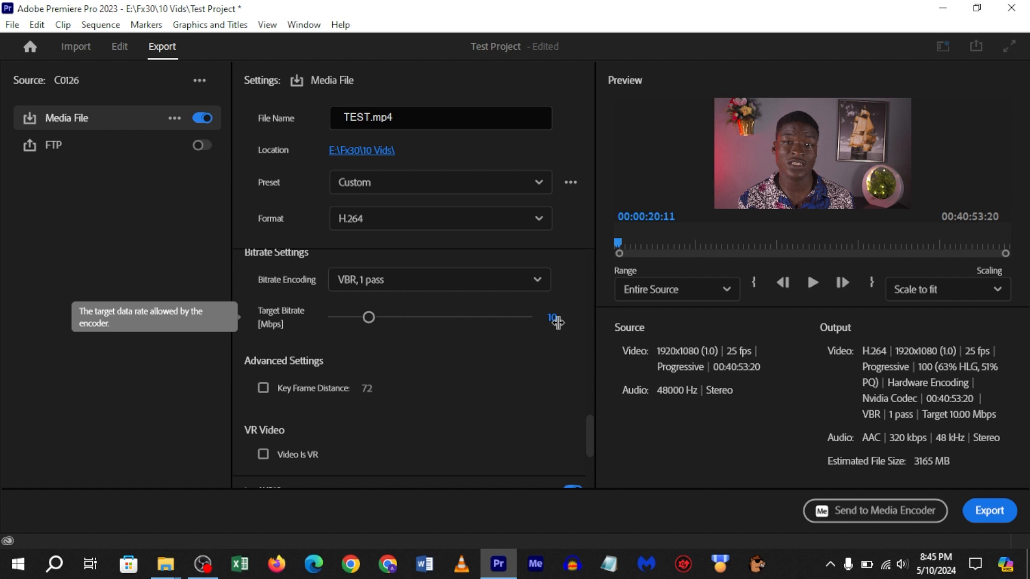
# Check the remaining export settings and start exporting C0126 as TEST.mp4.
pyautogui.scroll(-3, 556, 325)
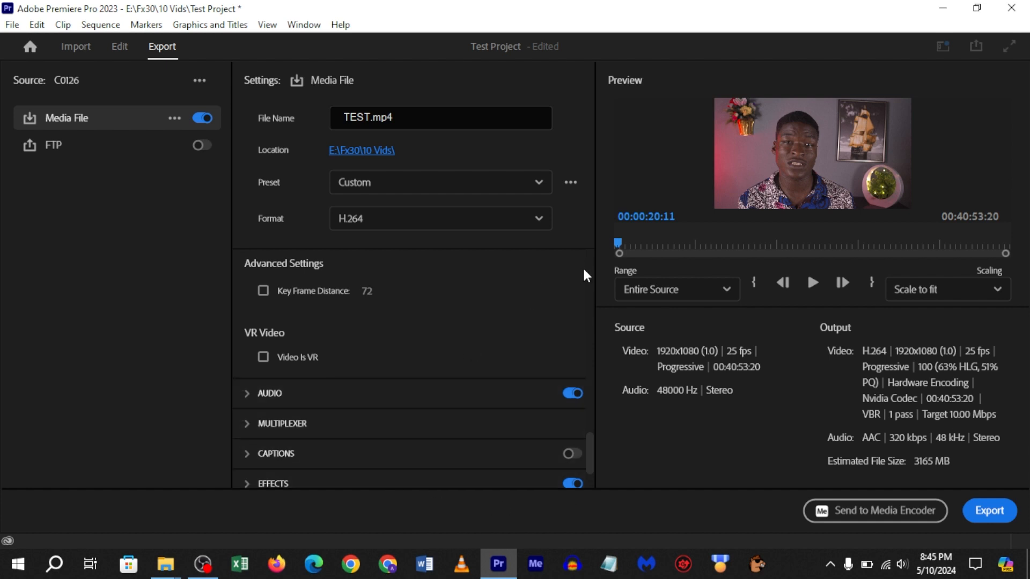
pyautogui.scroll(5, 569, 335)
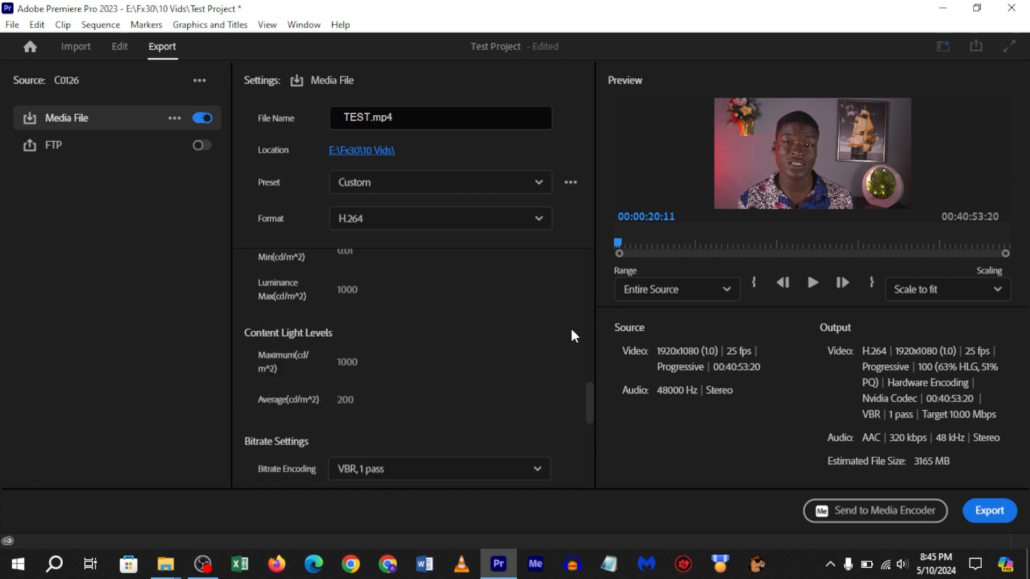
pyautogui.scroll(-2, 571, 330)
pyautogui.scroll(8, 574, 331)
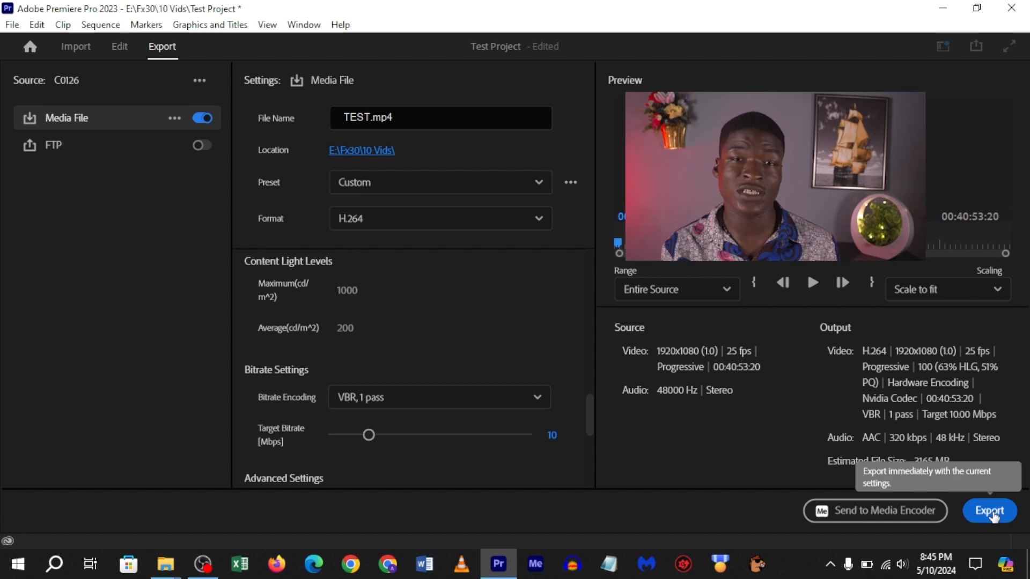
pyautogui.click(993, 512)
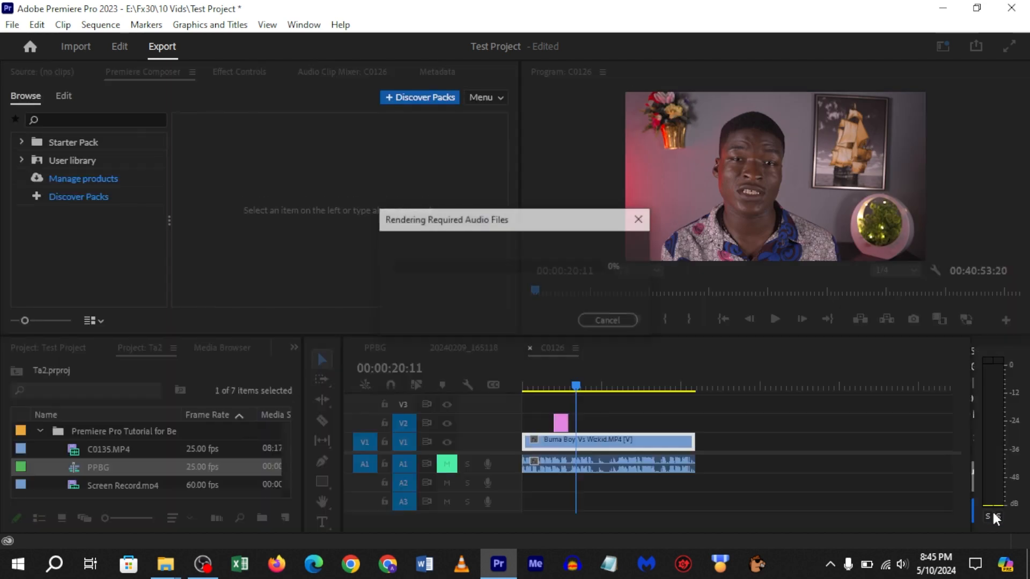